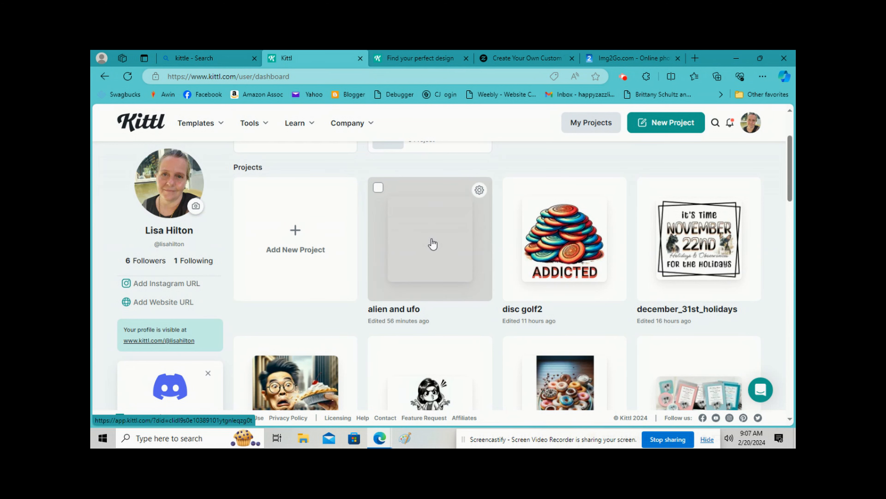
Step: Open the "alien and ufo" project and view its artboard size settings
{"action": "left_click", "coordinate": [428, 246]}
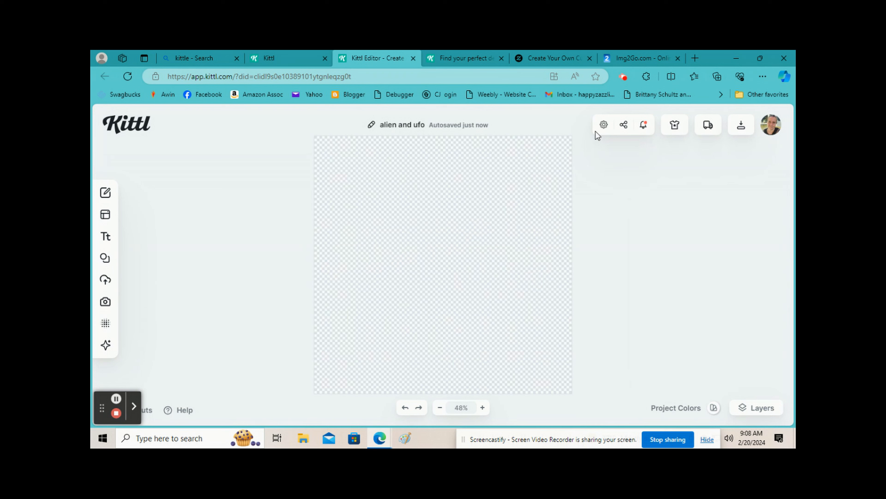
{"action": "left_click", "coordinate": [603, 125]}
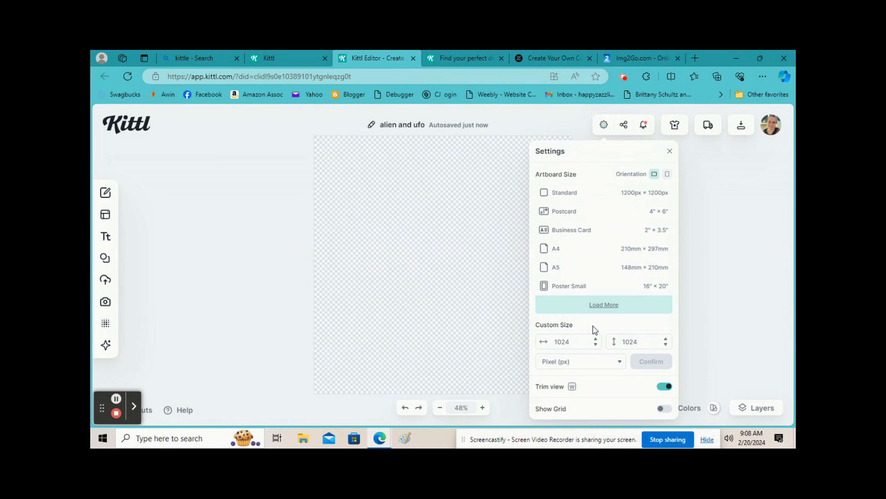
{"action": "left_click", "coordinate": [383, 266]}
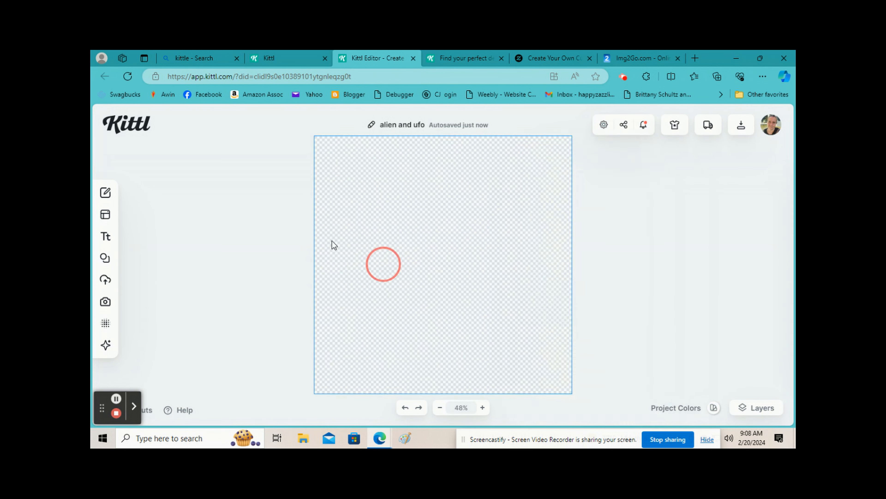
Step: Generate an AI image from the prompt "stack of books, flowers, coffee cup, vintage," in the T-Shirt Graphic clipart style
{"action": "left_click", "coordinate": [107, 346]}
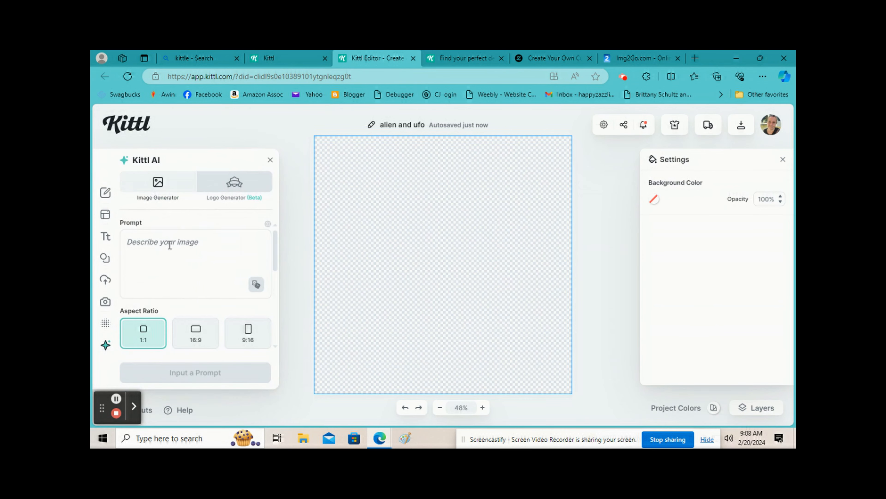
{"action": "left_click", "coordinate": [169, 245]}
{"action": "type", "text": "books,"}
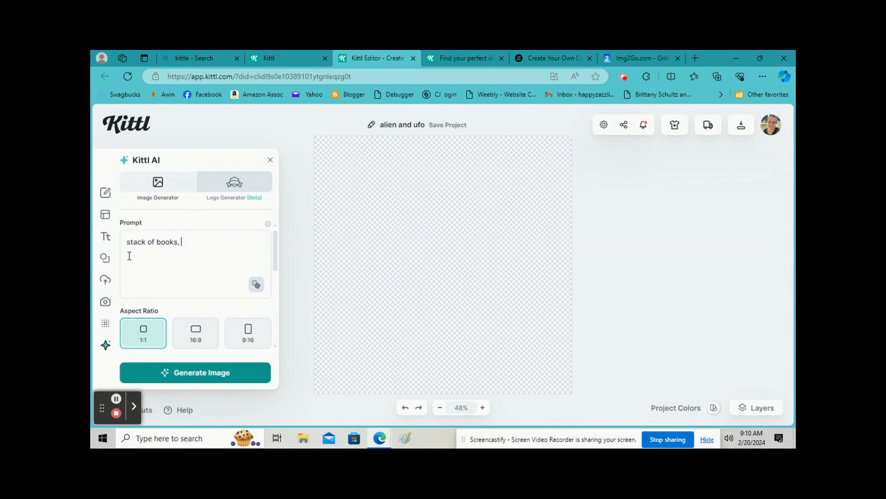
{"action": "type", "text": " flowers, coffee cup,"}
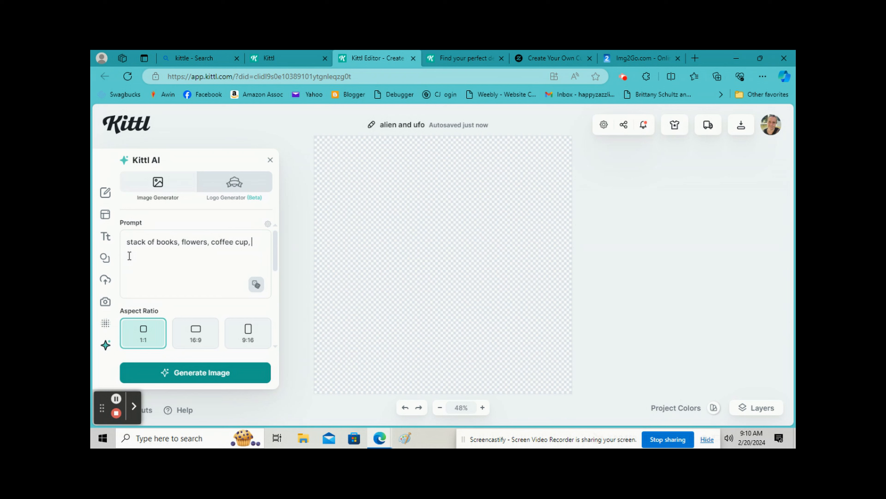
{"action": "type", "text": "mint"}
{"action": "scroll", "coordinate": [137, 279], "scroll_direction": "down", "scroll_amount": 5}
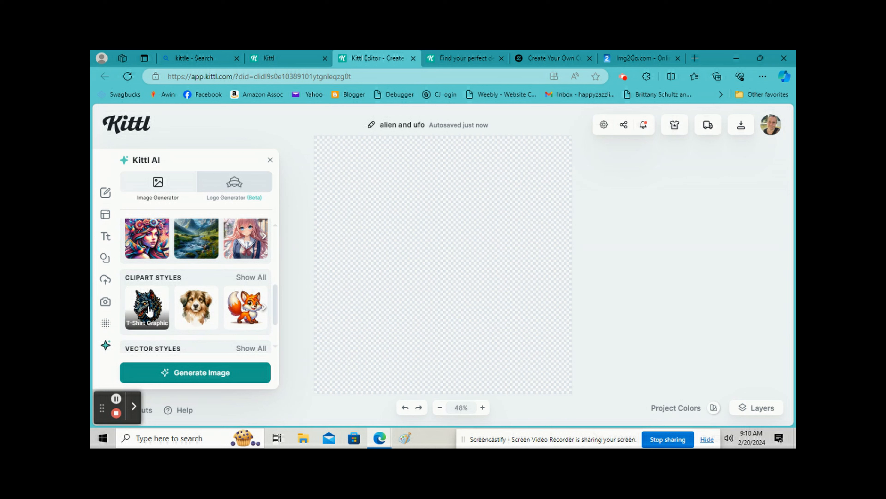
{"action": "left_click", "coordinate": [146, 316]}
{"action": "left_click", "coordinate": [195, 371]}
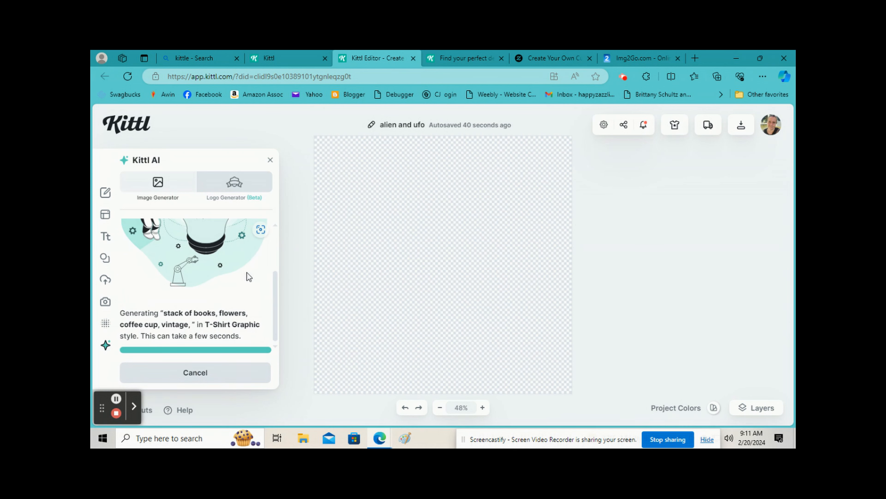
Step: Enlarge the generated book image to fill the artboard, centred horizontally, and remove its background with the AI Background Remover
{"action": "left_click_drag", "start_coordinate": [487, 225], "coordinate": [575, 143]}
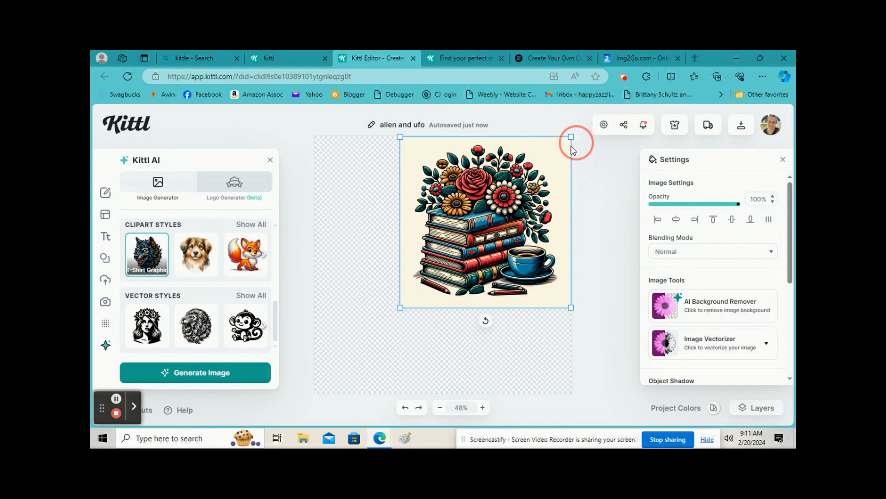
{"action": "left_click_drag", "start_coordinate": [399, 309], "coordinate": [318, 398]}
{"action": "left_click", "coordinate": [676, 219]}
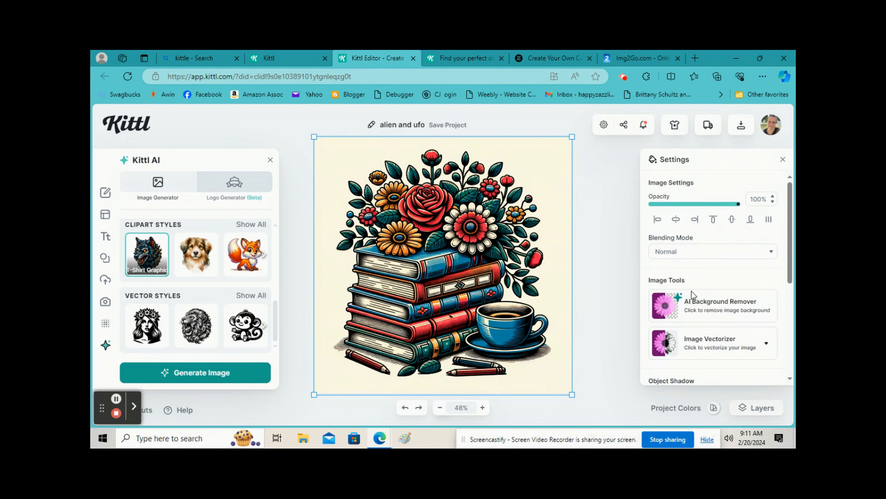
{"action": "left_click", "coordinate": [721, 310]}
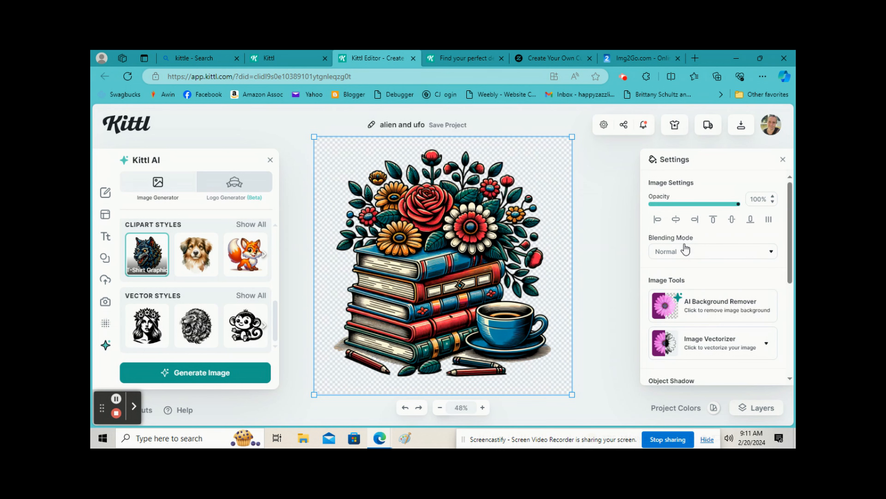
Step: Download the design as a PNG at 300 DPI with Optimize Quality enabled
{"action": "left_click", "coordinate": [741, 125]}
{"action": "left_click_drag", "start_coordinate": [732, 213], "coordinate": [716, 216]}
{"action": "type", "text": "300"}
{"action": "left_click", "coordinate": [747, 278]}
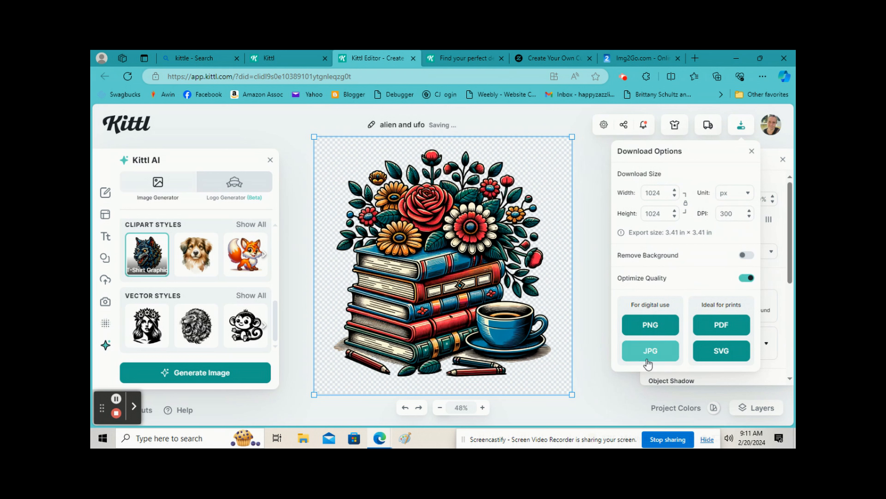
{"action": "left_click", "coordinate": [644, 327]}
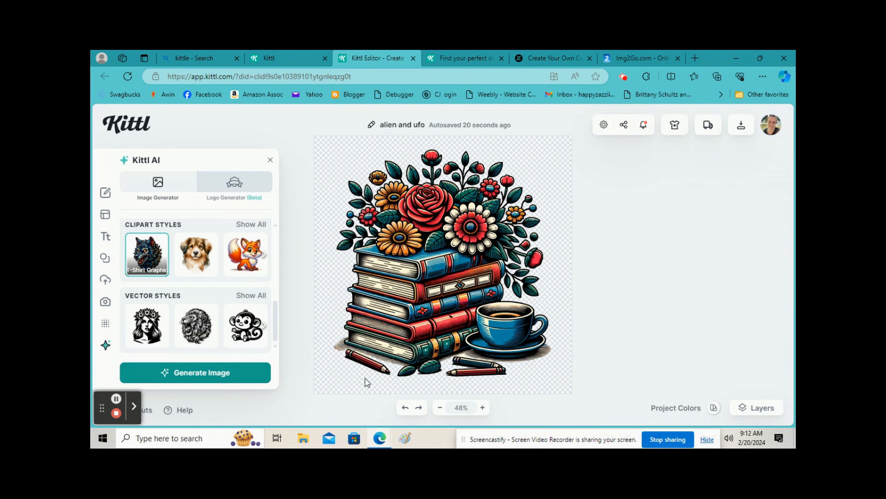
Step: Switch to Img2Go and review its pricing plans, comparing the free Basic plan with the paid ones
{"action": "left_click", "coordinate": [635, 60]}
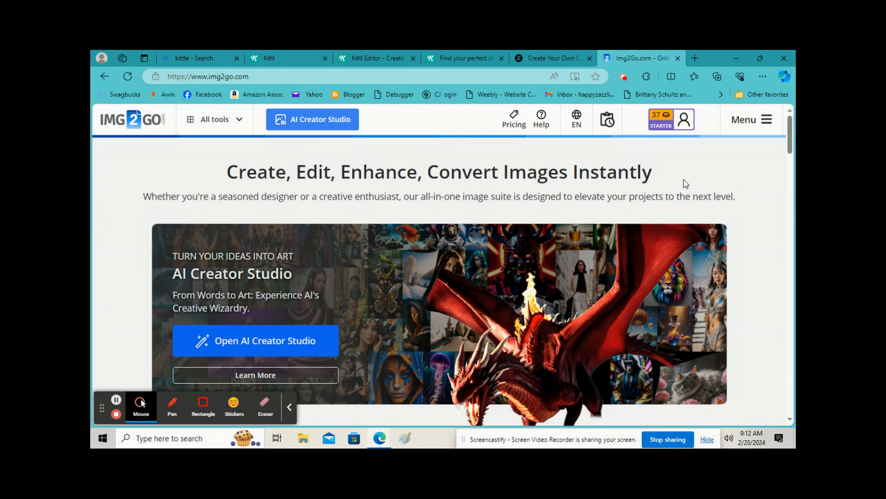
{"action": "left_click", "coordinate": [517, 125]}
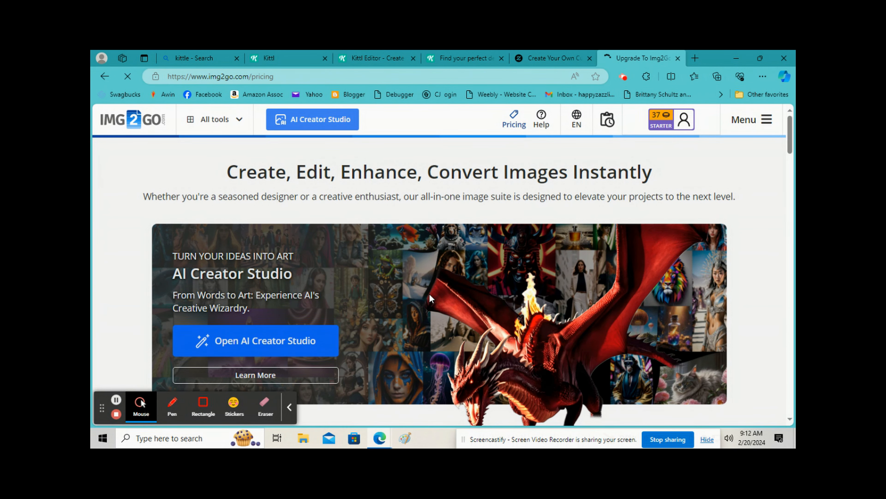
{"action": "scroll", "coordinate": [429, 294], "scroll_direction": "down", "scroll_amount": 4}
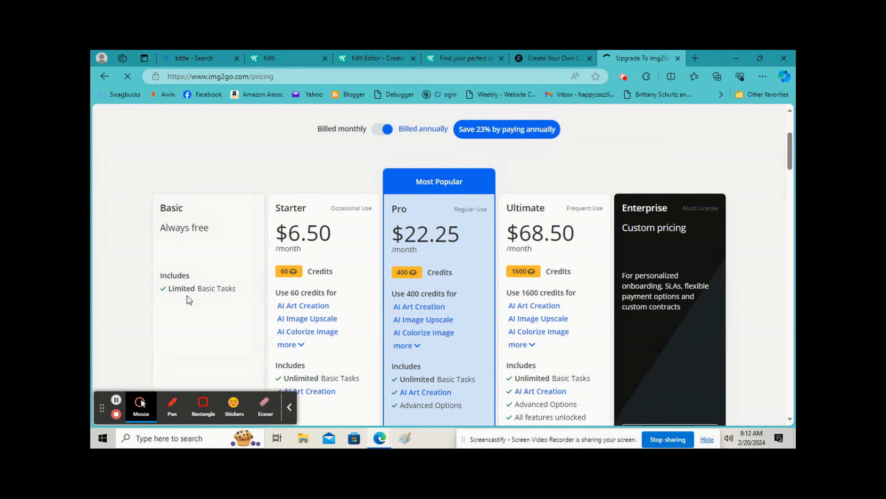
{"action": "left_click", "coordinate": [289, 407]}
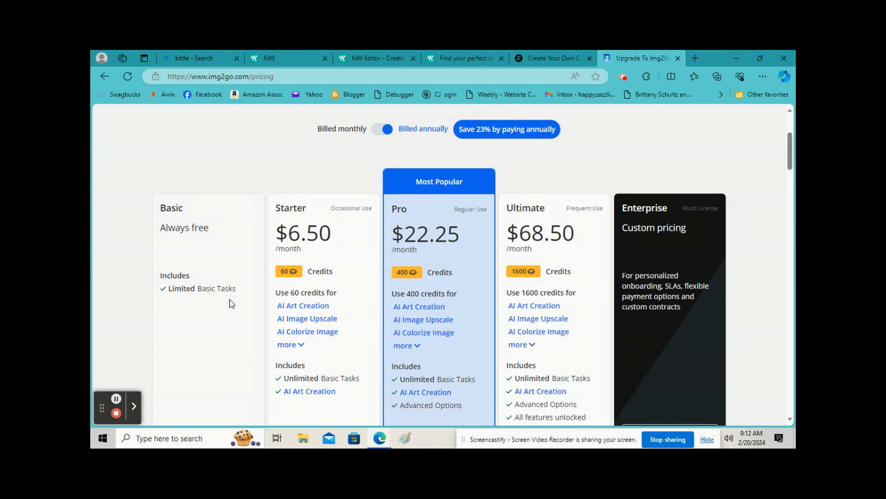
{"action": "scroll", "coordinate": [195, 283], "scroll_direction": "down", "scroll_amount": 1}
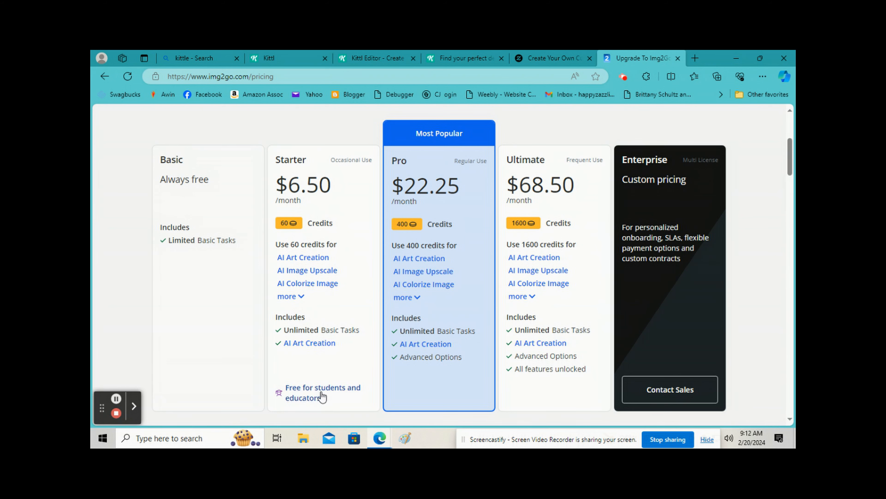
{"action": "scroll", "coordinate": [330, 316], "scroll_direction": "up", "scroll_amount": 5}
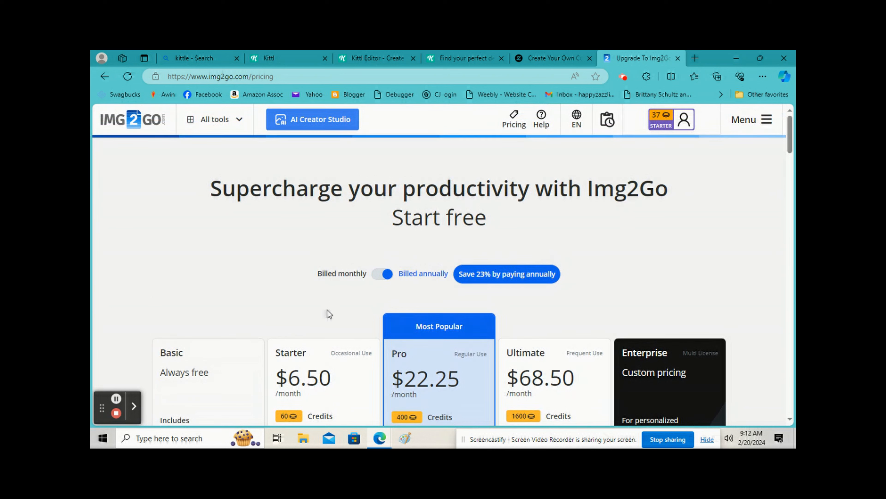
Step: Return to the Img2Go homepage and open the AI Upscale Image tool
{"action": "left_click", "coordinate": [132, 122]}
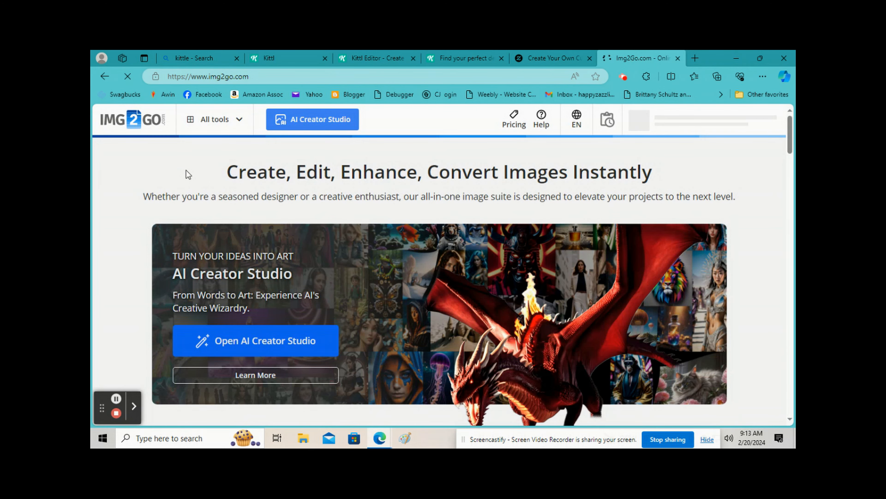
{"action": "scroll", "coordinate": [186, 171], "scroll_direction": "down", "scroll_amount": 10}
{"action": "scroll", "coordinate": [192, 179], "scroll_direction": "down", "scroll_amount": 15}
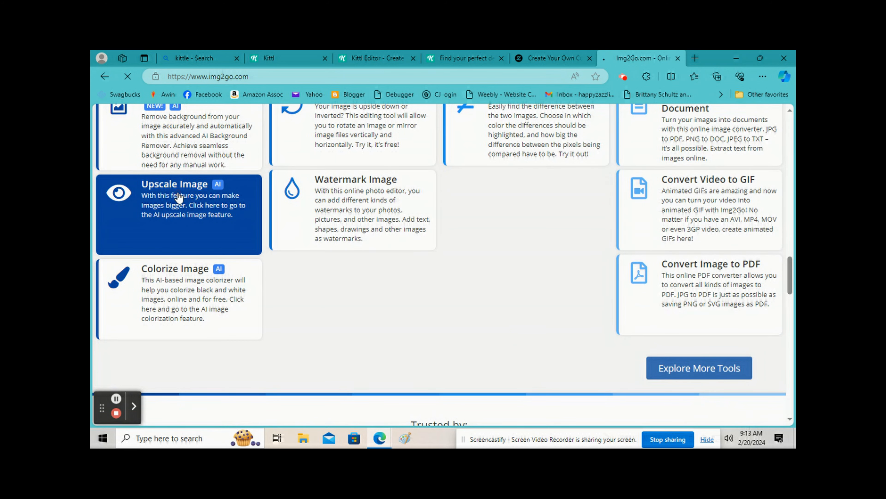
{"action": "left_click", "coordinate": [211, 207]}
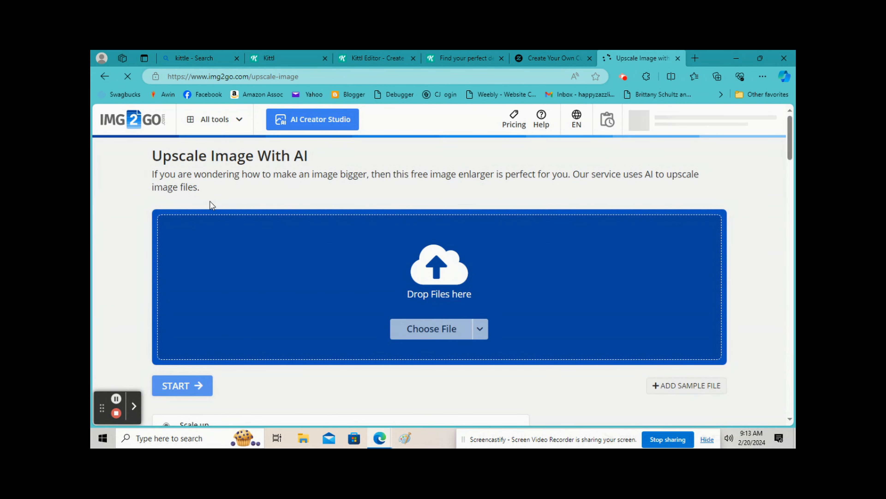
{"action": "scroll", "coordinate": [210, 202], "scroll_direction": "down", "scroll_amount": 1}
{"action": "scroll", "coordinate": [210, 203], "scroll_direction": "up", "scroll_amount": 1}
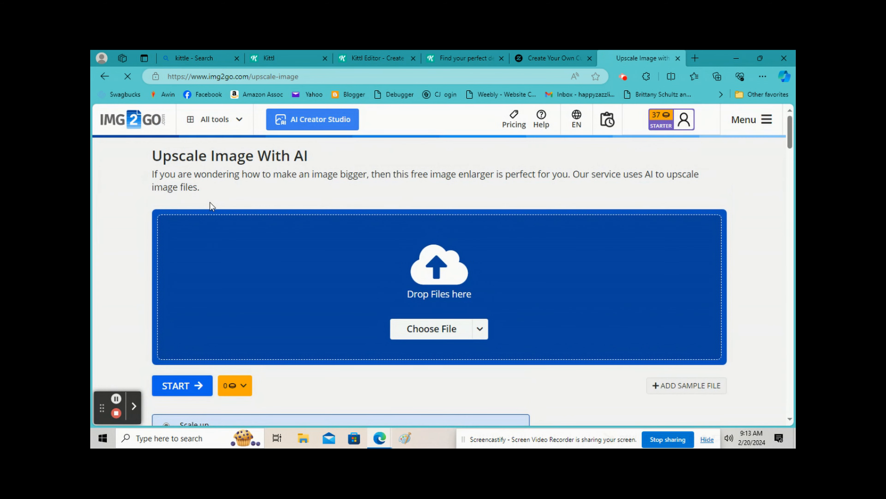
Step: Rename the downloaded "alien and ufo (2)" image to "vintage books" while choosing a file, and upload it for upscaling
{"action": "left_click", "coordinate": [433, 334]}
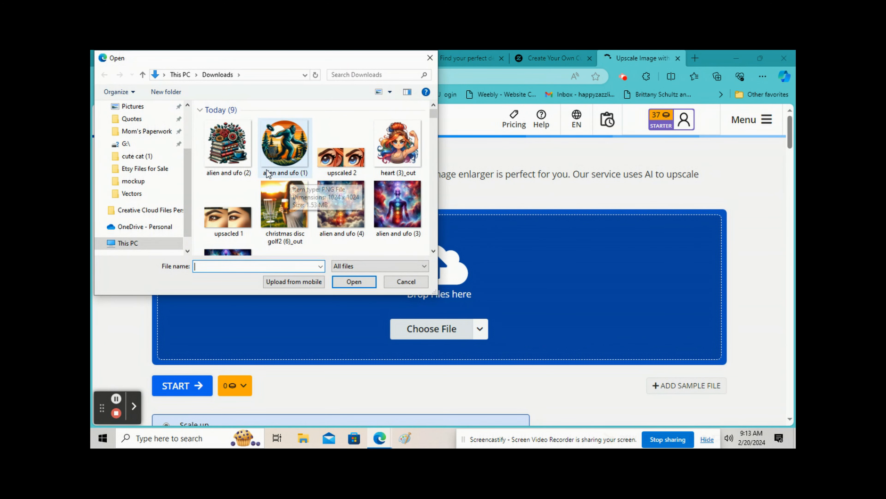
{"action": "left_click", "coordinate": [223, 143]}
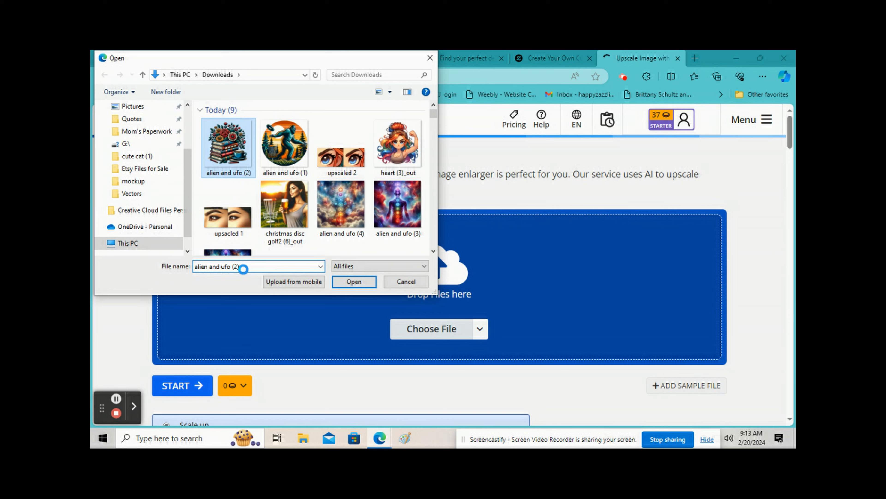
{"action": "right_click", "coordinate": [226, 166]}
{"action": "left_click", "coordinate": [241, 391]}
{"action": "type", "text": "vintage books"}
{"action": "key", "text": "Return"}
{"action": "left_click", "coordinate": [331, 194]}
{"action": "double_click", "coordinate": [230, 137]}
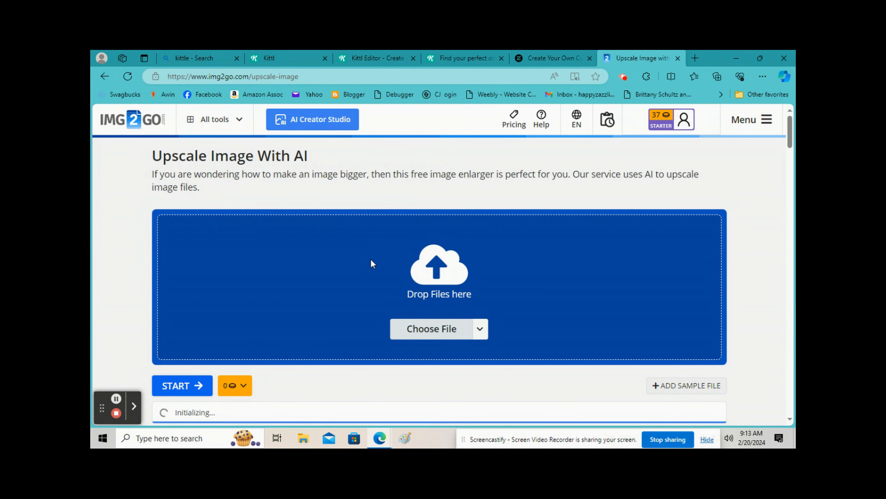
Step: Upscale vintage books.png with a 4x scale factor and download the resulting image
{"action": "scroll", "coordinate": [370, 259], "scroll_direction": "down", "scroll_amount": 1}
{"action": "scroll", "coordinate": [371, 259], "scroll_direction": "down", "scroll_amount": 1}
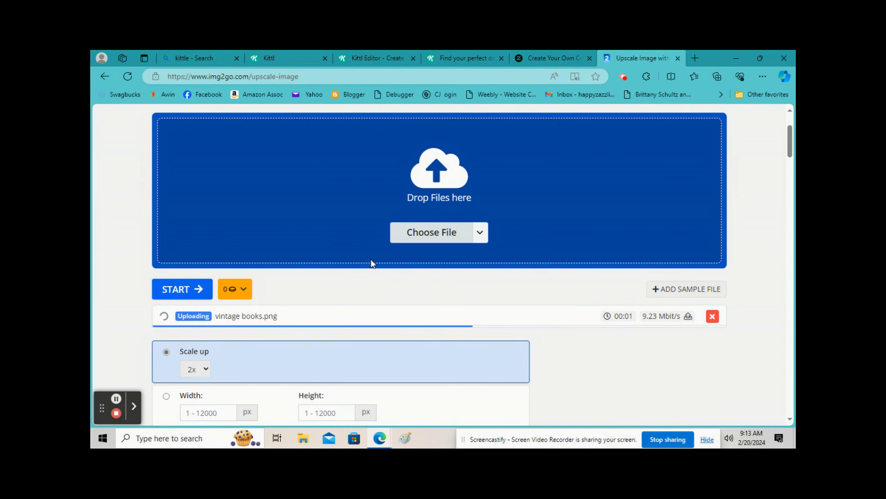
{"action": "scroll", "coordinate": [370, 261], "scroll_direction": "down", "scroll_amount": 1}
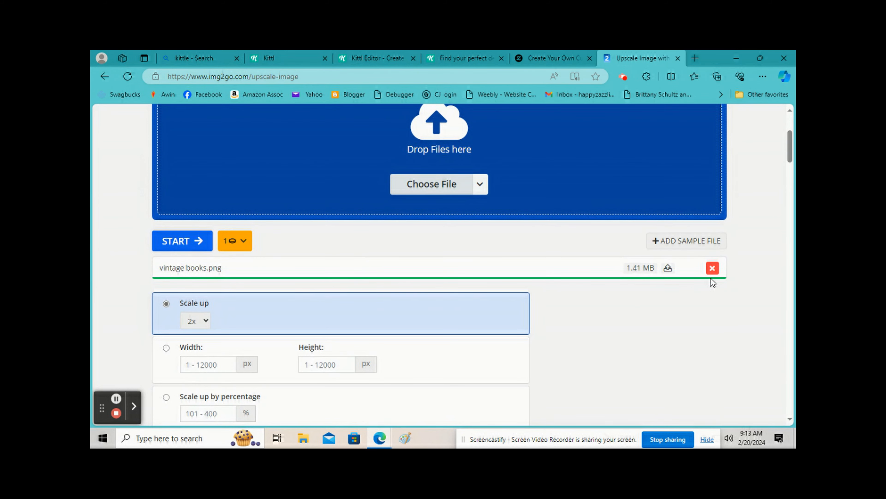
{"action": "scroll", "coordinate": [659, 283], "scroll_direction": "down", "scroll_amount": 2}
{"action": "left_click", "coordinate": [206, 225]}
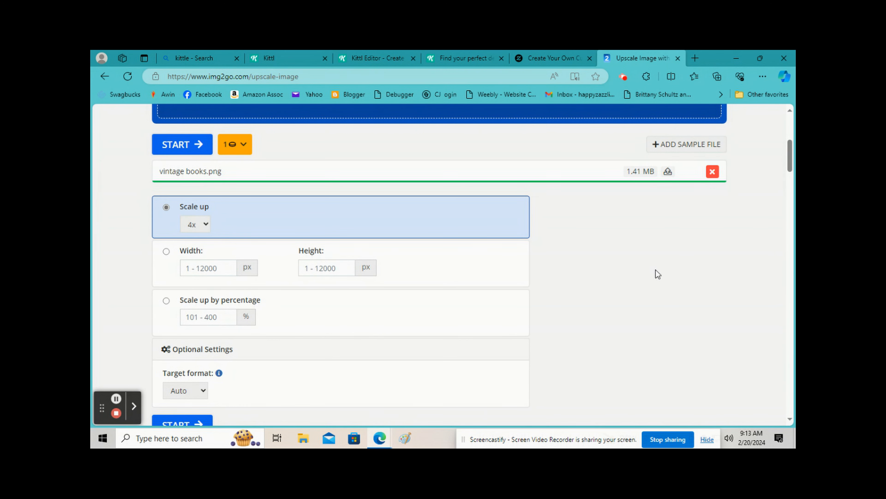
{"action": "scroll", "coordinate": [639, 274], "scroll_direction": "down", "scroll_amount": 3}
{"action": "left_click", "coordinate": [198, 280]}
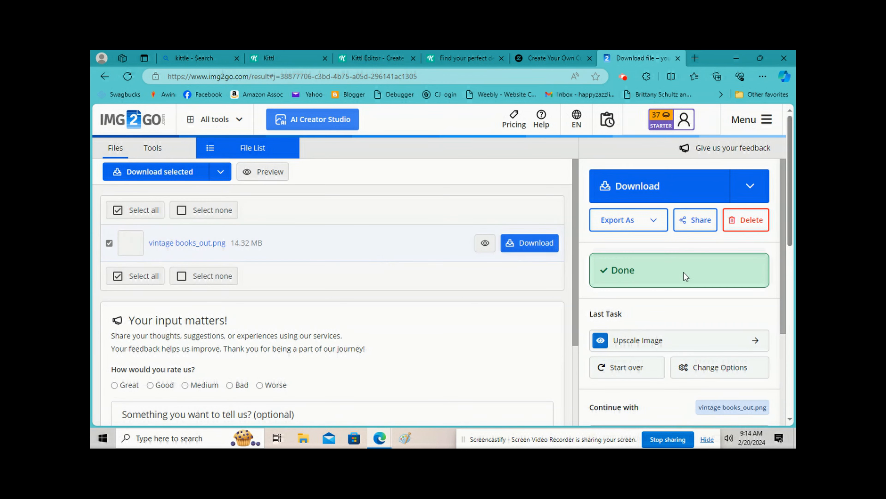
{"action": "left_click", "coordinate": [632, 185]}
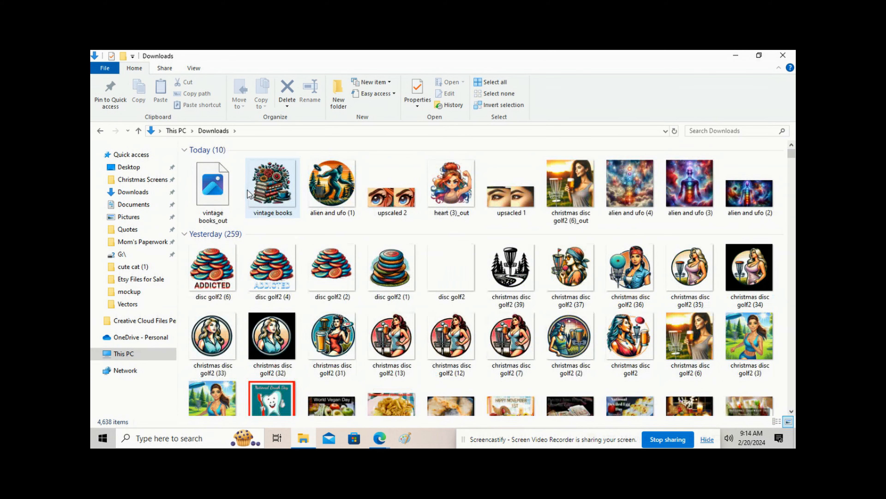
{"action": "left_click", "coordinate": [221, 192]}
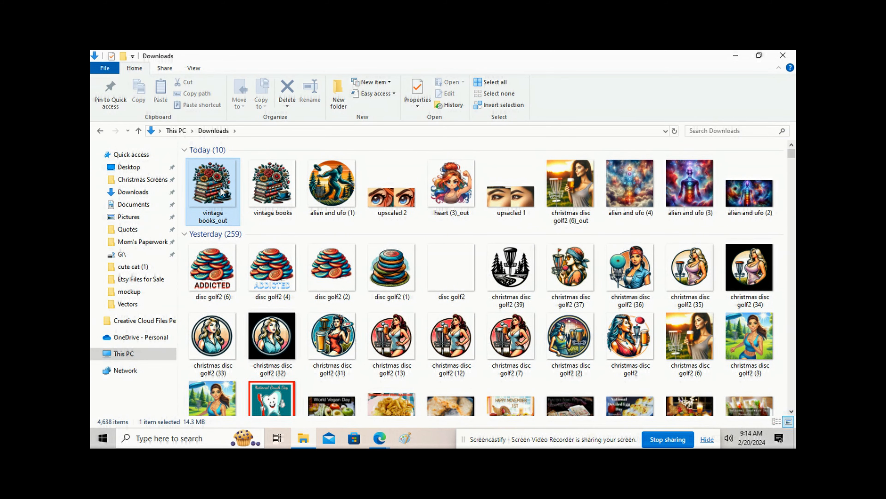
{"action": "right_click", "coordinate": [221, 193]}
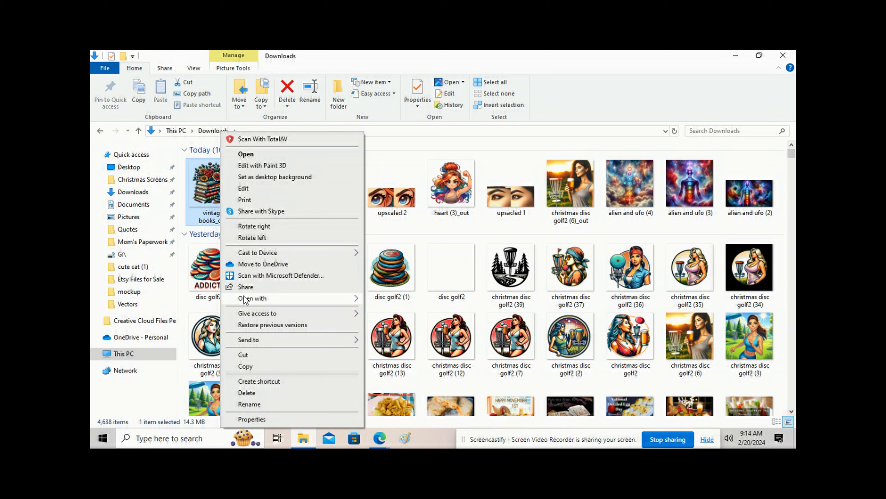
{"action": "left_click", "coordinate": [200, 197]}
Step: Open the original vintage books image in Photos and inspect its books and flowers enlarged to 313%
{"action": "left_click", "coordinate": [272, 194]}
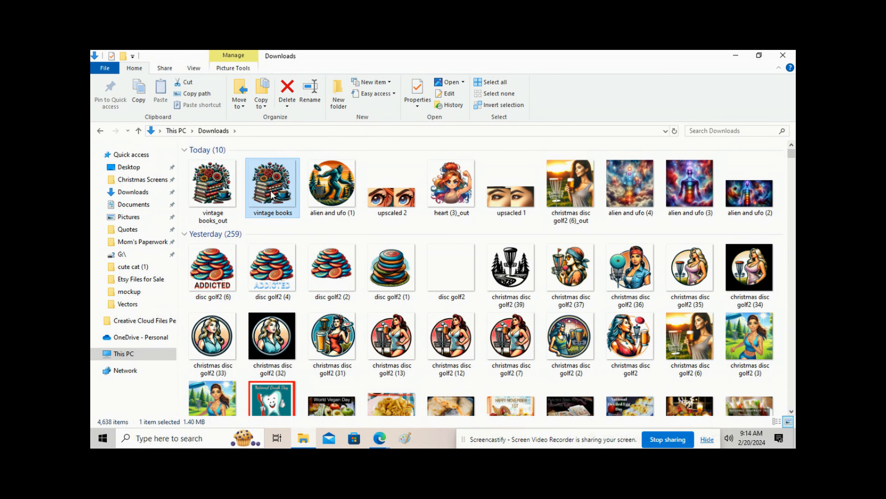
{"action": "right_click", "coordinate": [272, 194]}
{"action": "mouse_move", "coordinate": [308, 298]}
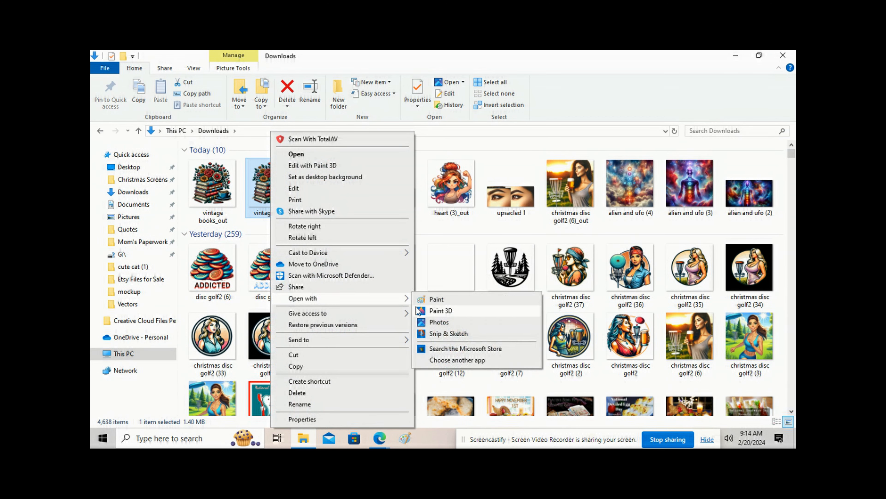
{"action": "left_click", "coordinate": [440, 322]}
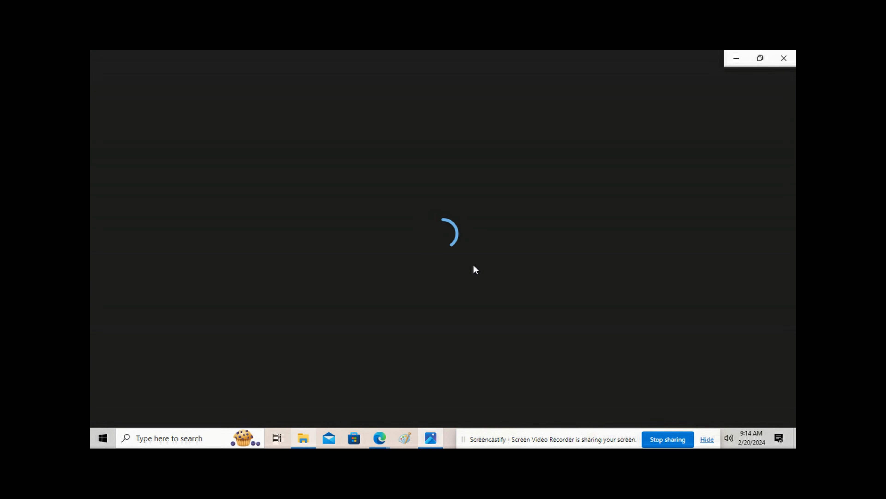
{"action": "scroll", "coordinate": [474, 265], "scroll_direction": "up", "scroll_amount": 10}
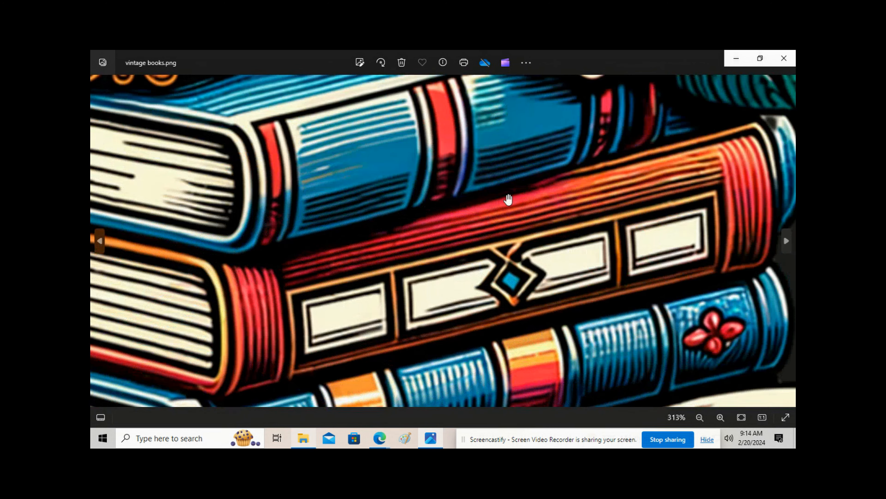
{"action": "left_click_drag", "start_coordinate": [509, 199], "coordinate": [338, 337]}
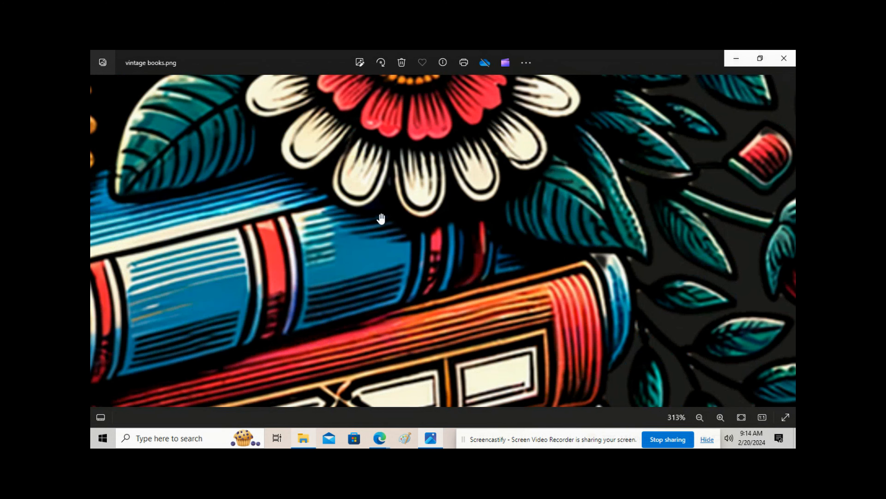
{"action": "left_click_drag", "start_coordinate": [510, 242], "coordinate": [427, 300]}
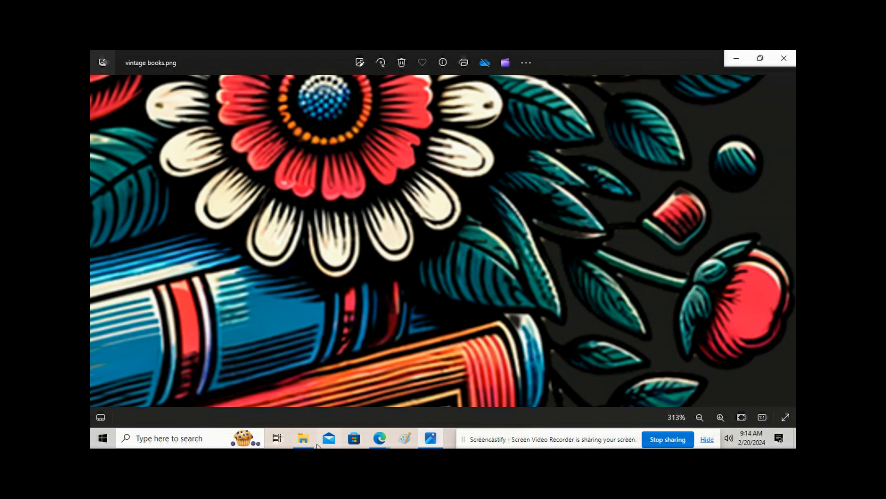
Step: Open the upscaled vintage books_out image in Photos and place its window beside the original image
{"action": "left_click", "coordinate": [303, 438]}
{"action": "left_click", "coordinate": [211, 180]}
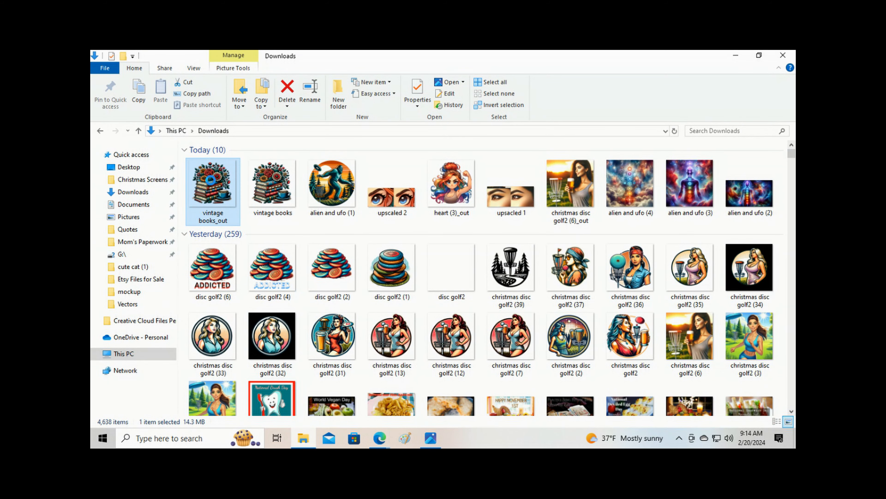
{"action": "right_click", "coordinate": [210, 180]}
{"action": "mouse_move", "coordinate": [243, 299]}
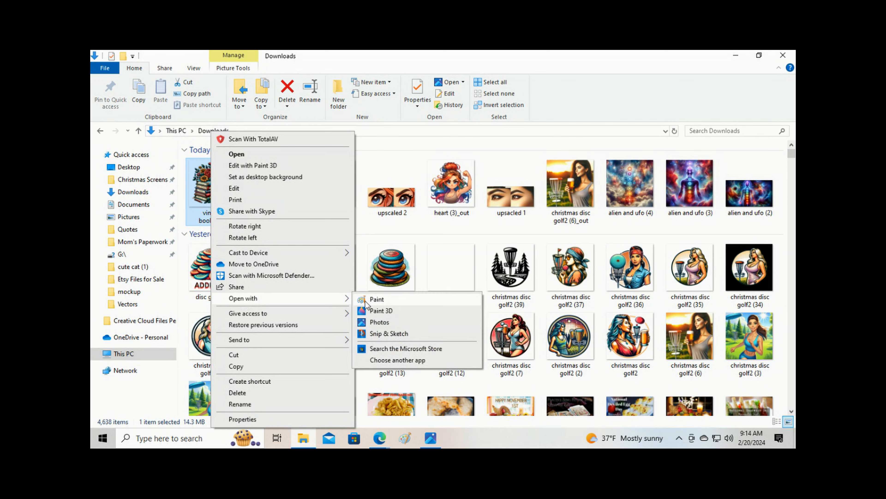
{"action": "left_click", "coordinate": [395, 324]}
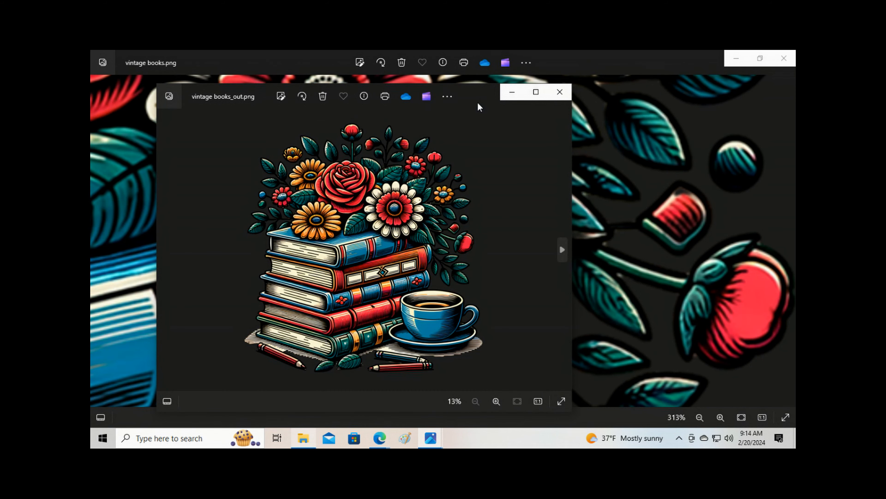
{"action": "left_click_drag", "start_coordinate": [478, 96], "coordinate": [780, 72]}
Step: Compare the enlarged white-and-red flower in the upscaled image with the original, and close both images
{"action": "scroll", "coordinate": [665, 200], "scroll_direction": "up", "scroll_amount": 5}
{"action": "left_click_drag", "start_coordinate": [694, 209], "coordinate": [625, 252]}
{"action": "scroll", "coordinate": [619, 214], "scroll_direction": "up", "scroll_amount": 4}
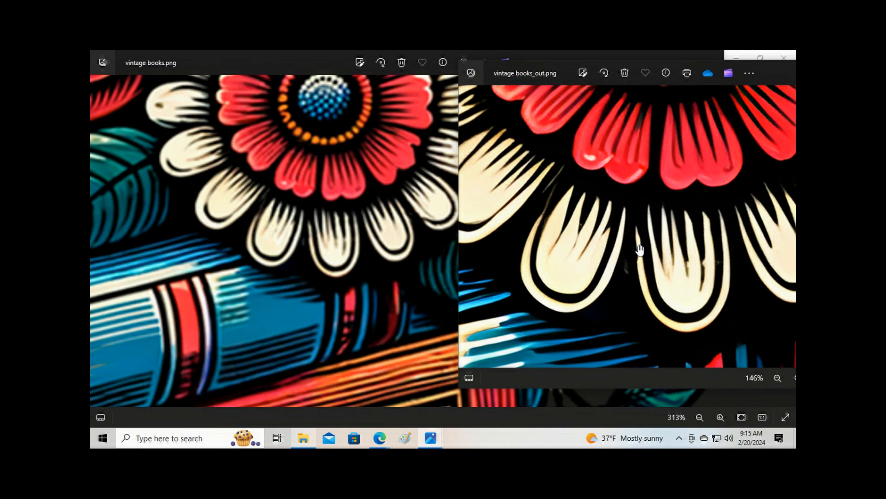
{"action": "scroll", "coordinate": [639, 250], "scroll_direction": "down", "scroll_amount": 3}
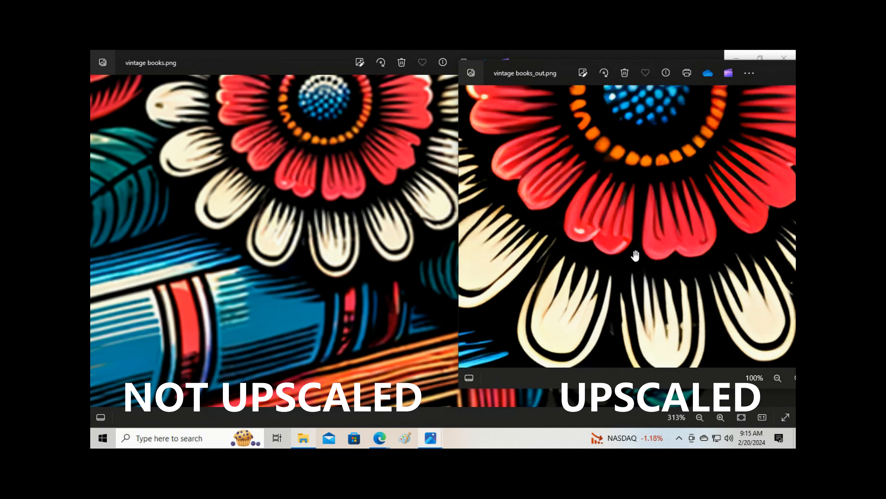
{"action": "scroll", "coordinate": [635, 256], "scroll_direction": "down", "scroll_amount": 2}
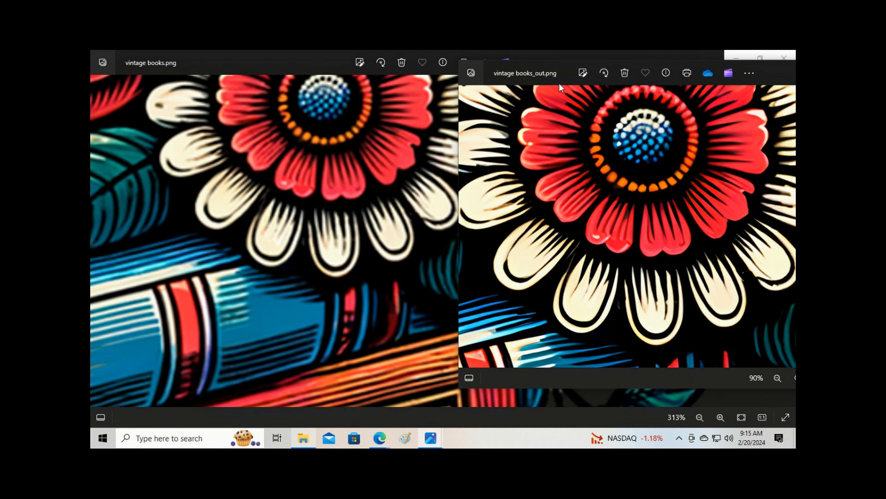
{"action": "left_click_drag", "start_coordinate": [790, 72], "coordinate": [621, 71]}
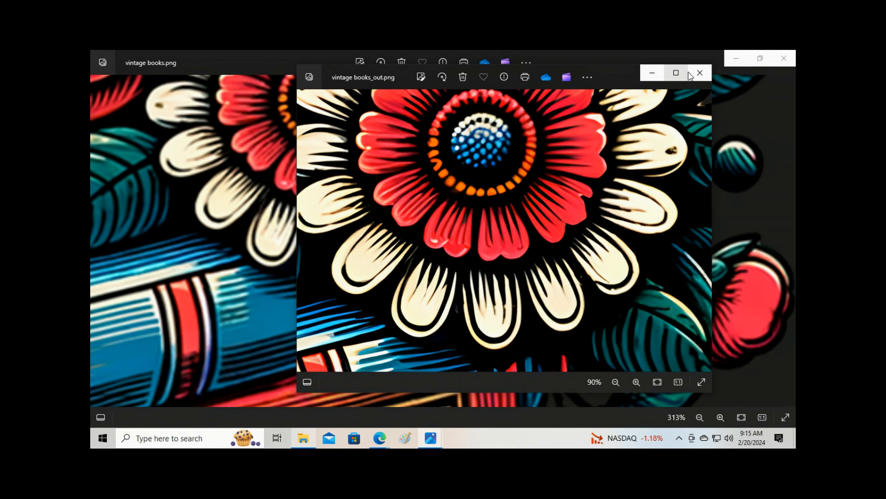
{"action": "left_click", "coordinate": [700, 73]}
{"action": "left_click", "coordinate": [784, 58]}
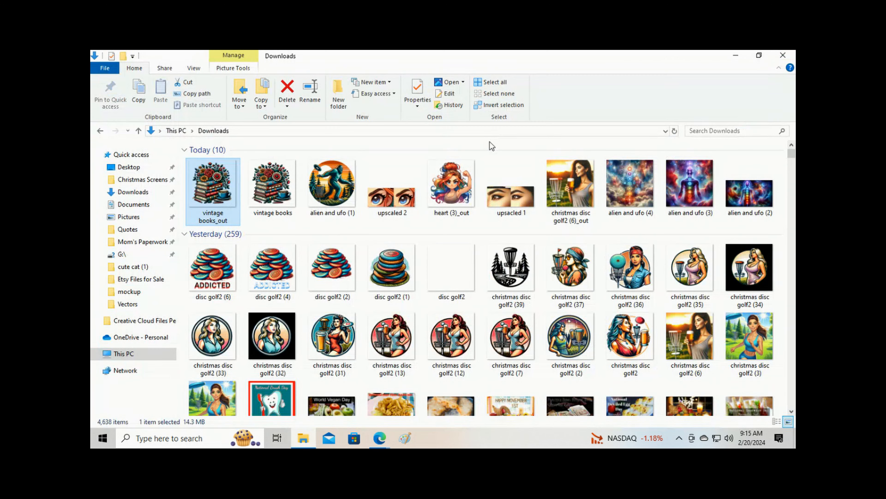
Step: Try to delete the original vintage books file from Downloads, and close File Explorer and the Img2Go result page
{"action": "left_click", "coordinate": [272, 187]}
{"action": "right_click", "coordinate": [272, 187]}
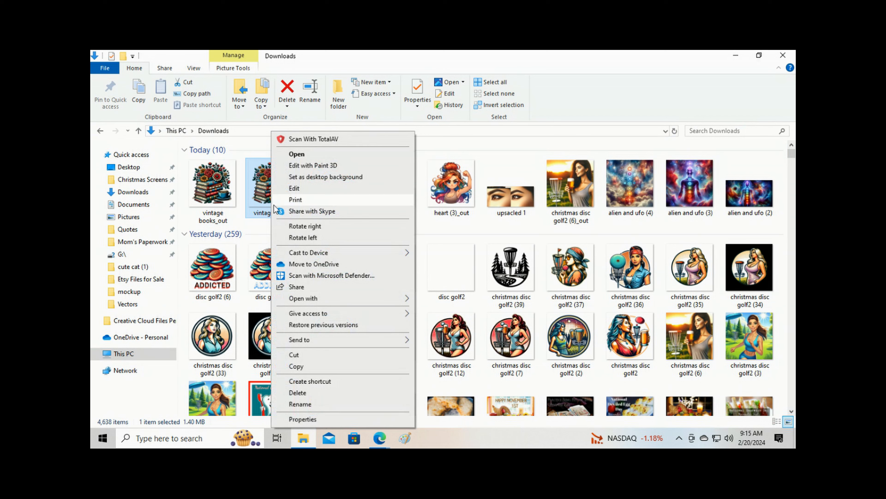
{"action": "left_click", "coordinate": [304, 395]}
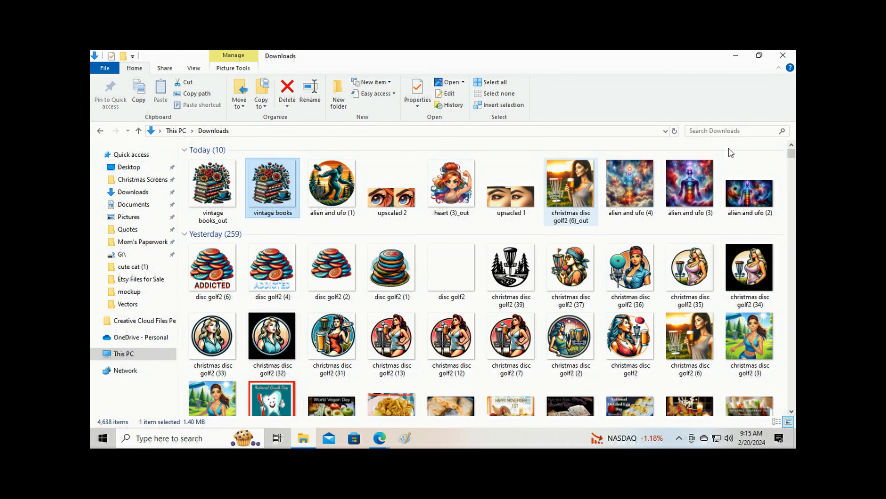
{"action": "left_click", "coordinate": [789, 53]}
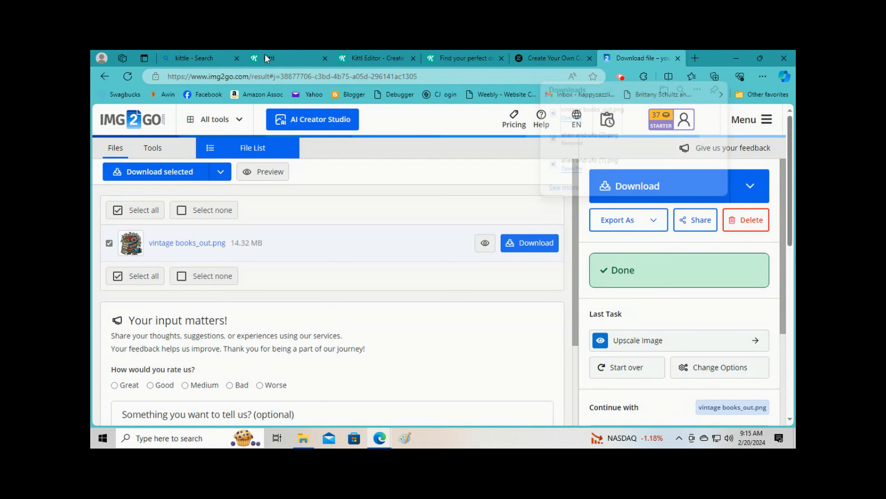
{"action": "left_click", "coordinate": [677, 57]}
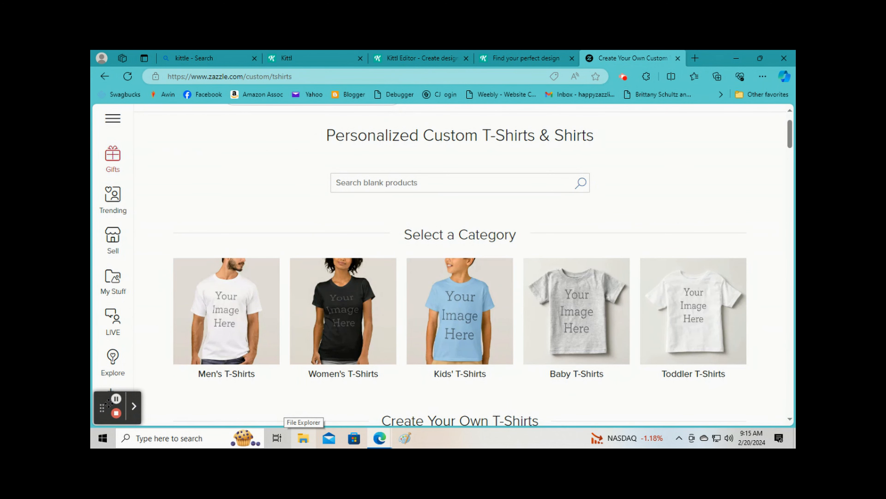
Step: Open Zazzle's blank T-shirts for creating a product and choose the white Womens Basic T-Shirt
{"action": "left_click_drag", "start_coordinate": [108, 403], "coordinate": [753, 415]}
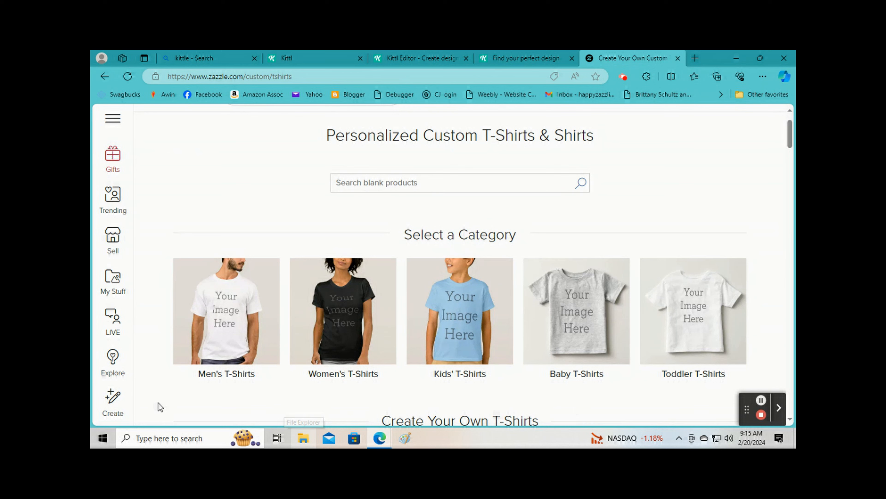
{"action": "left_click", "coordinate": [107, 401]}
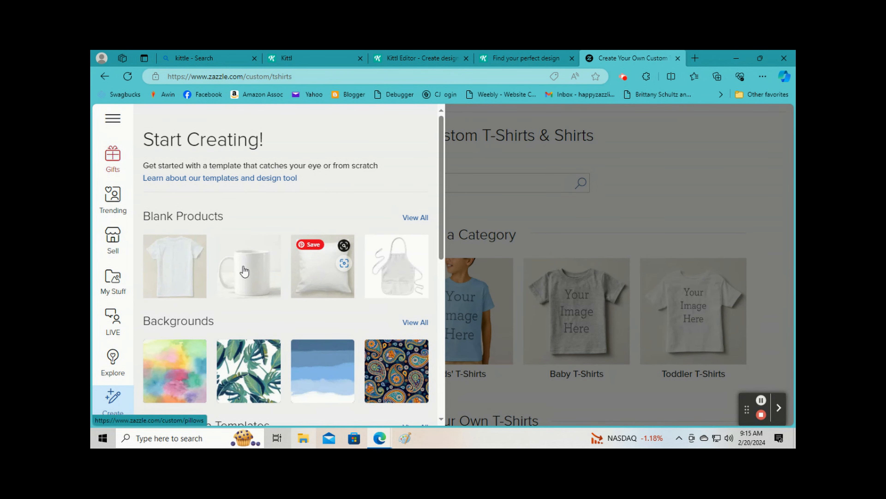
{"action": "left_click", "coordinate": [165, 274]}
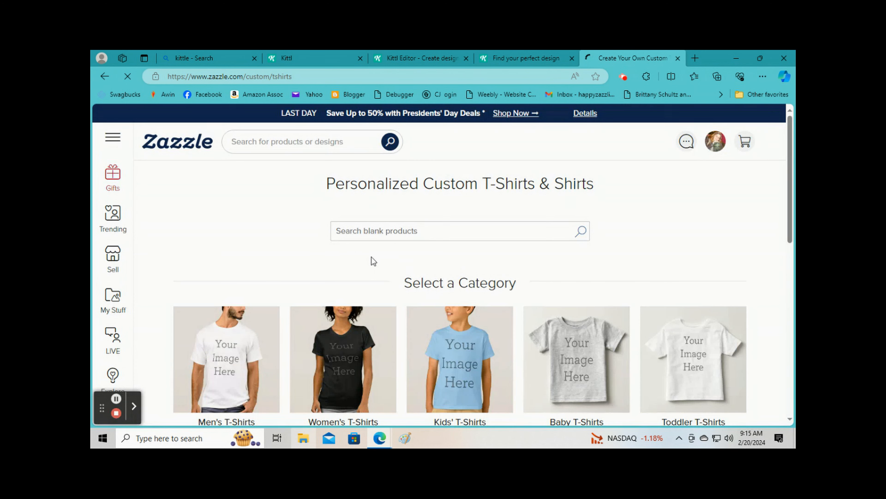
{"action": "scroll", "coordinate": [371, 256], "scroll_direction": "down", "scroll_amount": 10}
{"action": "left_click", "coordinate": [522, 240]}
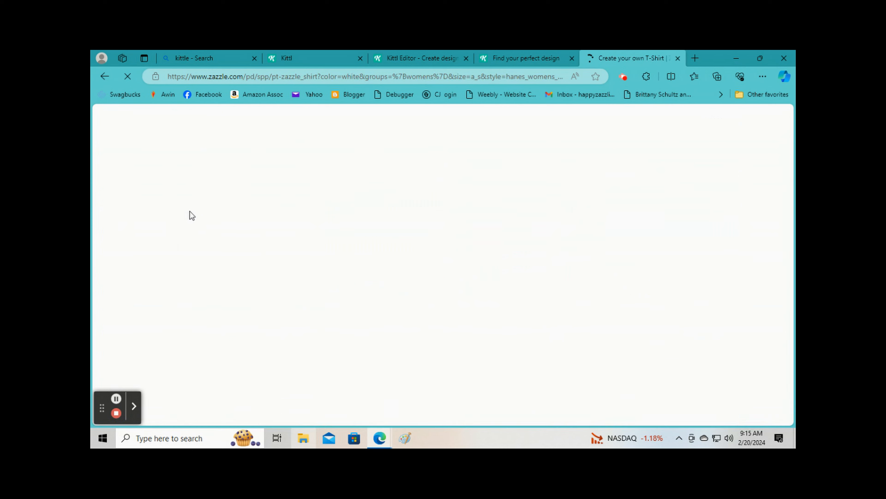
{"action": "scroll", "coordinate": [215, 201], "scroll_direction": "down", "scroll_amount": 2}
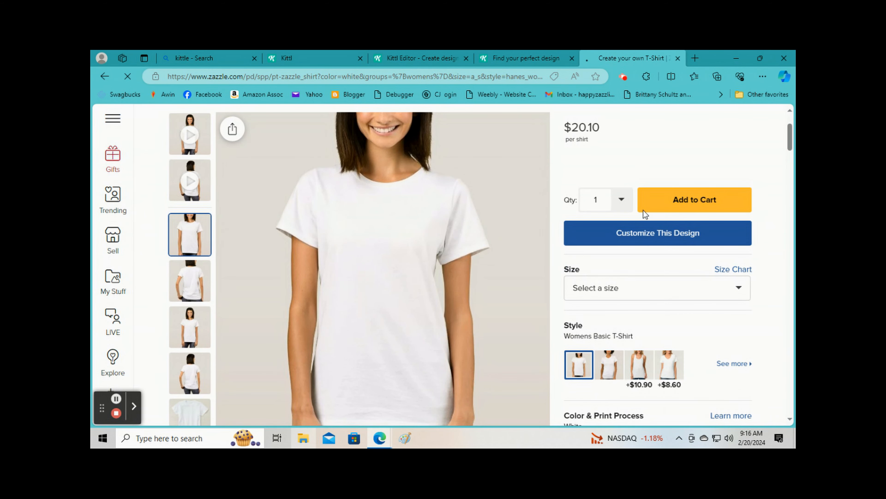
Step: Customize the blank T-shirt by uploading the vintage books illustration onto its front
{"action": "left_click", "coordinate": [600, 237]}
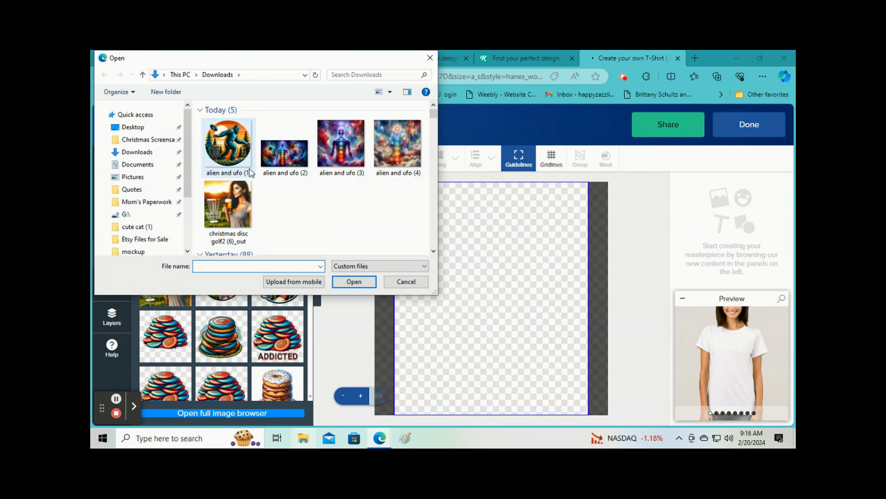
{"action": "double_click", "coordinate": [233, 152]}
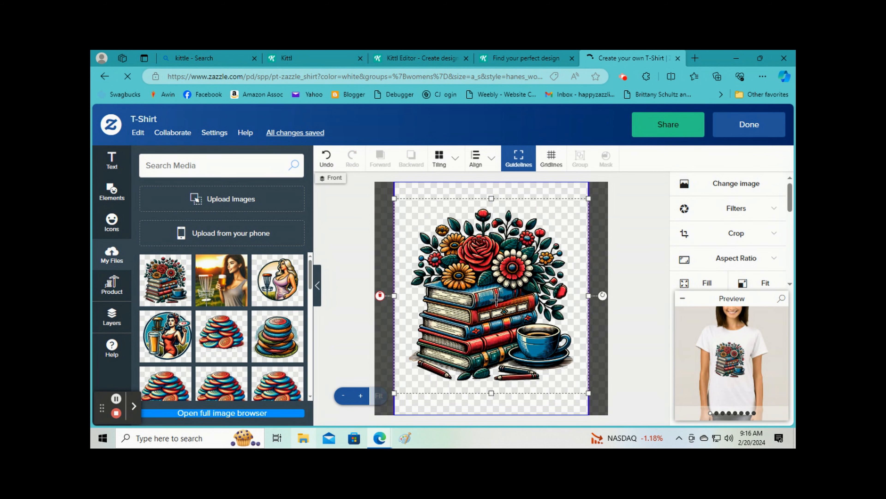
Step: Center the book illustration horizontally and vertically on the artboard, nudge it slightly upward, and finish the design
{"action": "left_click_drag", "start_coordinate": [514, 307], "coordinate": [515, 301]}
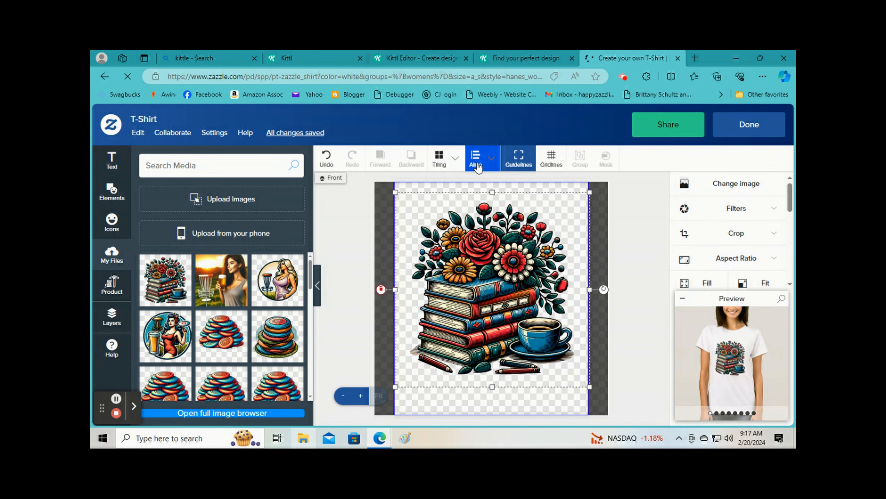
{"action": "left_click", "coordinate": [475, 164]}
{"action": "left_click", "coordinate": [506, 205]}
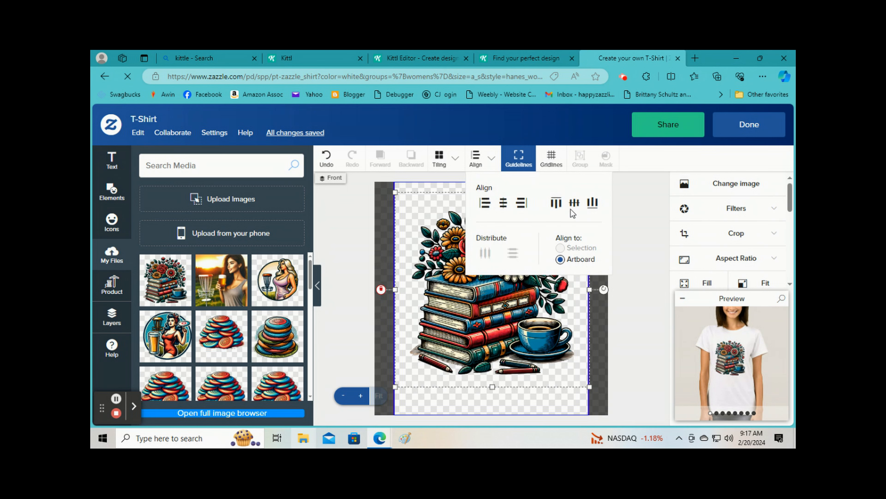
{"action": "left_click", "coordinate": [574, 202]}
{"action": "left_click", "coordinate": [503, 204]}
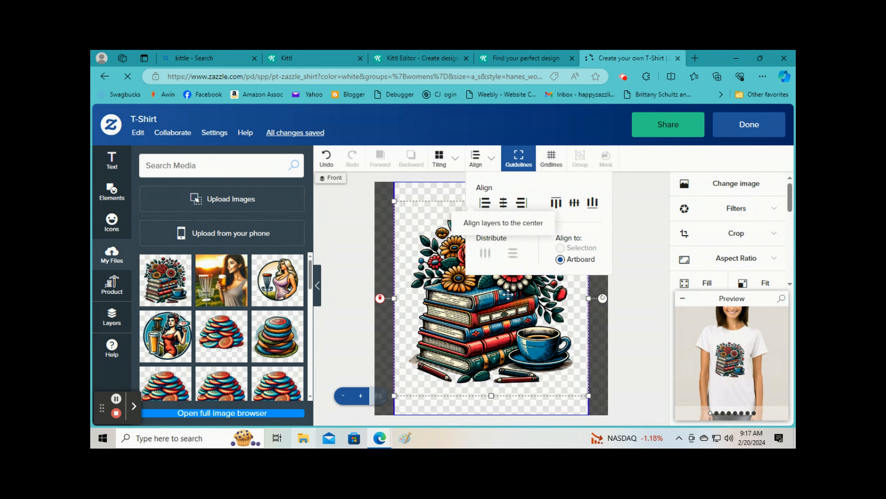
{"action": "left_click", "coordinate": [505, 312]}
{"action": "left_click_drag", "start_coordinate": [505, 310], "coordinate": [505, 307]}
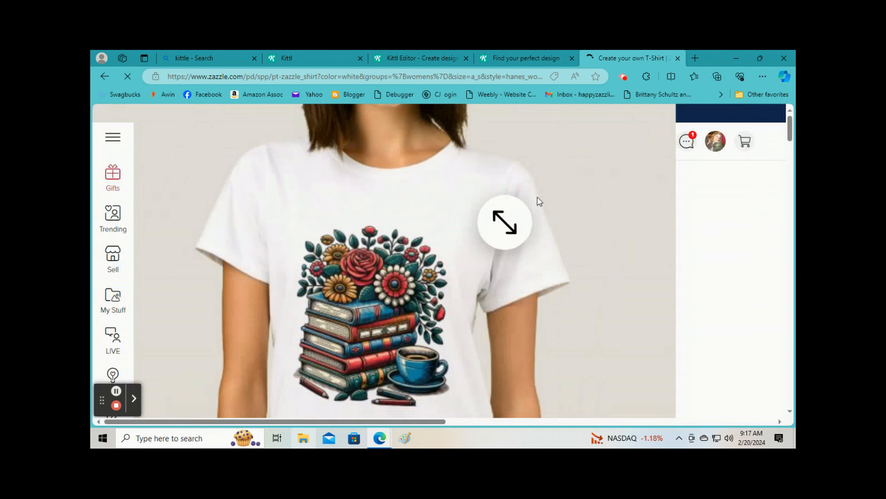
Step: Put the T-shirt design up for sale with the title "Stack of Vintage Books, Coffee and Flowers"
{"action": "scroll", "coordinate": [537, 197], "scroll_direction": "down", "scroll_amount": 1}
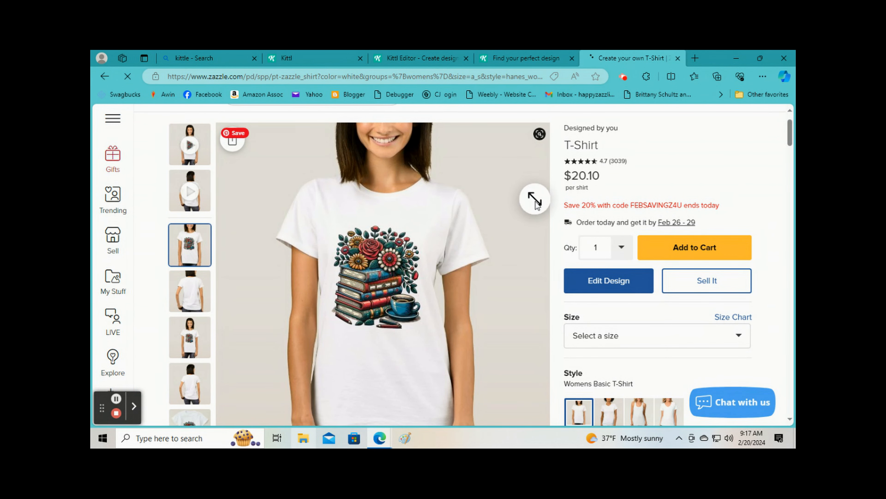
{"action": "left_click", "coordinate": [701, 286]}
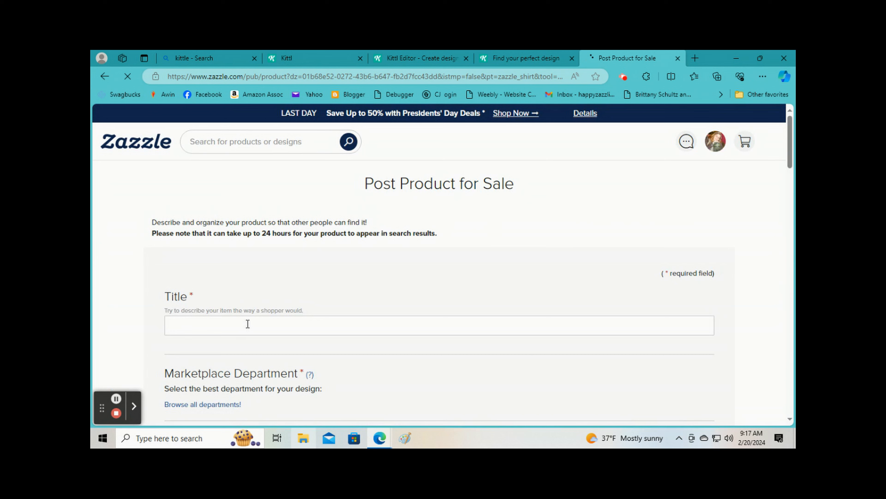
{"action": "left_click", "coordinate": [247, 324]}
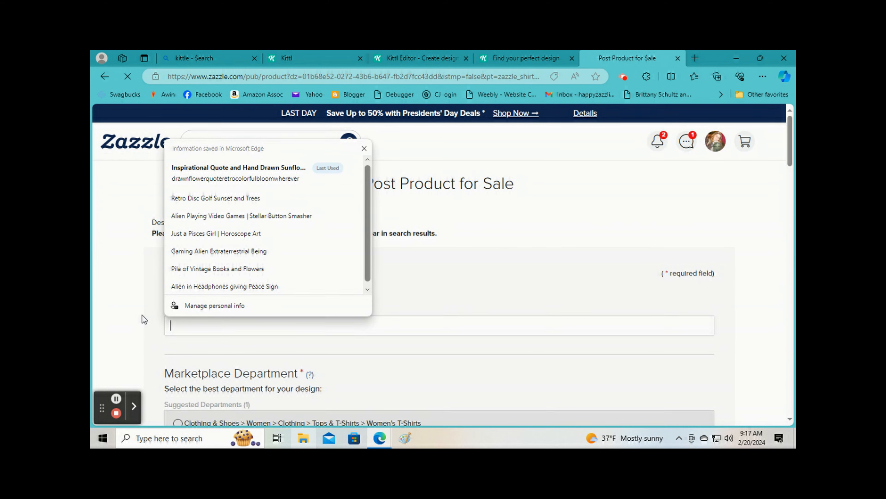
{"action": "type", "text": "Stack of Vintage Books, C"}
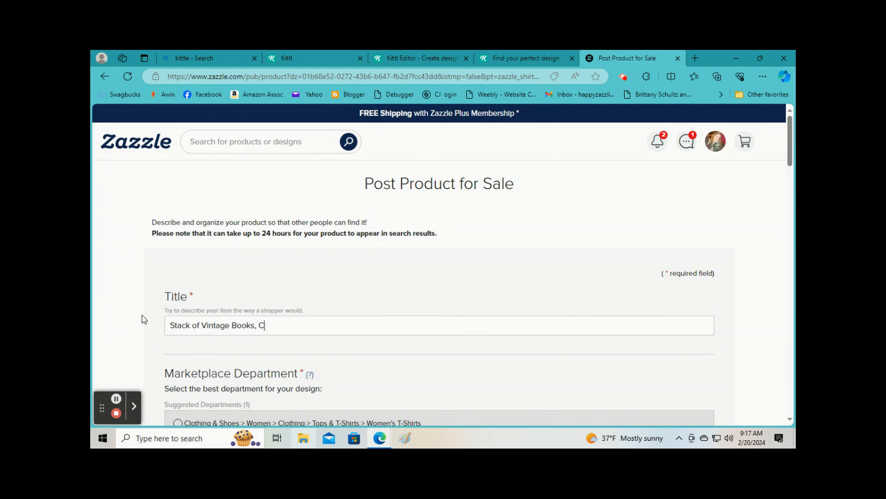
{"action": "type", "text": "offee and Flowers"}
Step: Choose the suggested Women's T-Shirts department under Tops & T-Shirts as the marketplace department
{"action": "scroll", "coordinate": [152, 313], "scroll_direction": "down", "scroll_amount": 4}
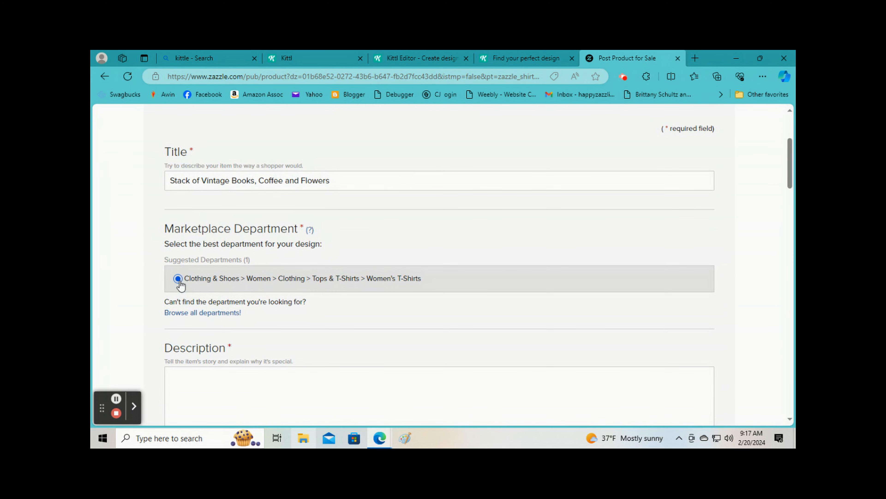
{"action": "left_click", "coordinate": [178, 260]}
Step: Write a description of a pile of old antique books, a cup of coffee and flowers in red and blue with vintage vibes as a book lover gift
{"action": "left_click", "coordinate": [194, 301]}
{"action": "scroll", "coordinate": [172, 283], "scroll_direction": "down", "scroll_amount": 4}
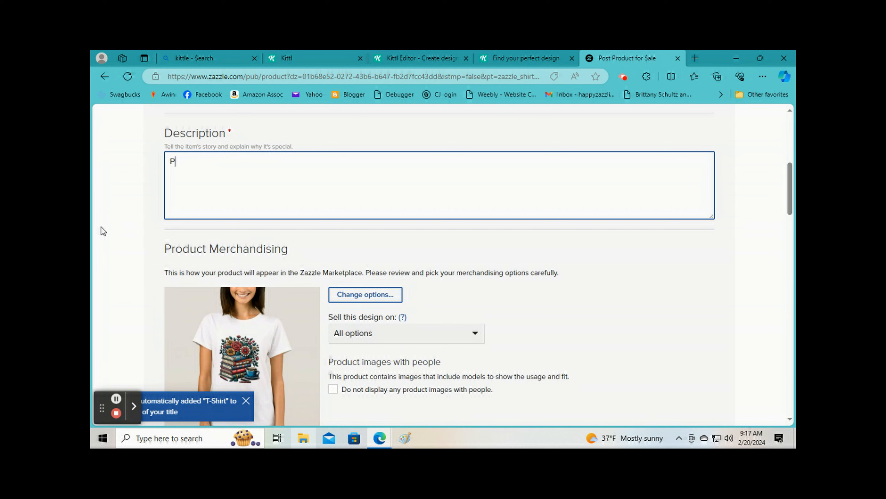
{"action": "type", "text": "Pile of old antique books, a cup of coffee"}
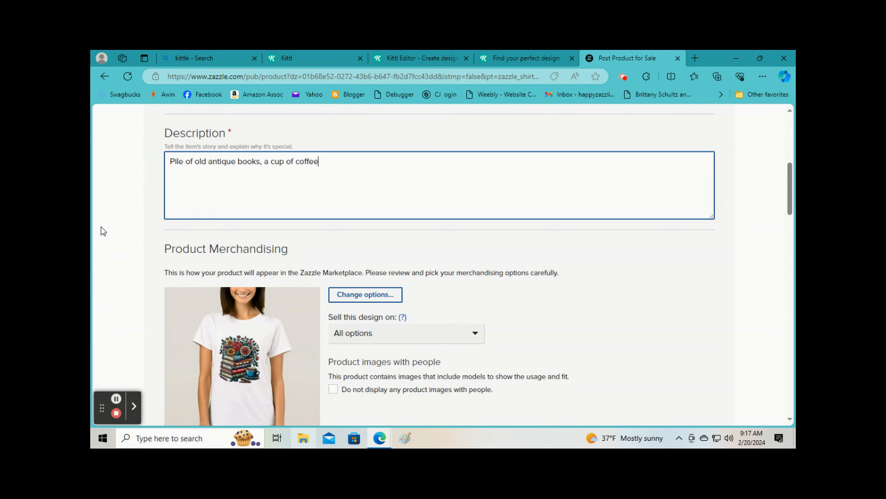
{"action": "type", "text": " and flowers in a"}
{"action": "type", "text": "ed and blue. V"}
{"action": "key", "text": "BackSpace"}
{"action": "type", "text": "These graphics will give you vintage vibes. Great gift for a book"}
{"action": "scroll", "coordinate": [182, 278], "scroll_direction": "down", "scroll_amount": 1}
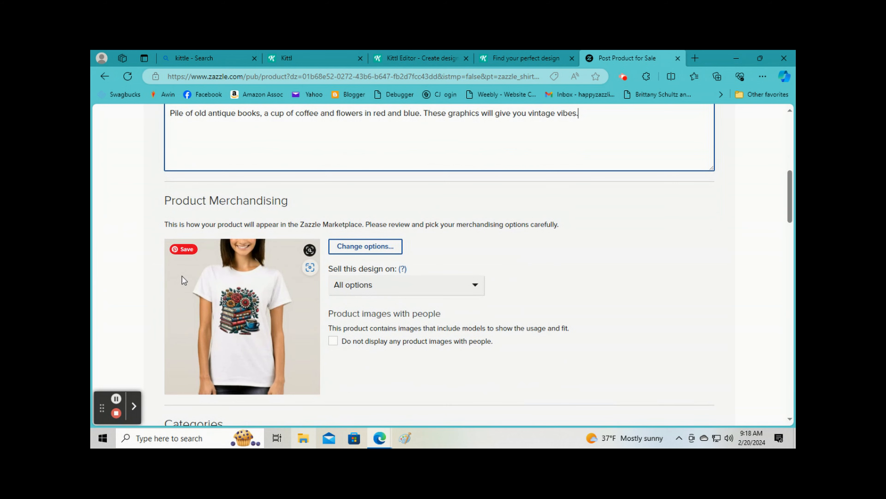
{"action": "scroll", "coordinate": [182, 278], "scroll_direction": "up", "scroll_amount": 2}
{"action": "type", "text": "lover"}
Step: Review the T-shirt's merchandising options and product views, and close them without making a change
{"action": "scroll", "coordinate": [317, 224], "scroll_direction": "down", "scroll_amount": 4}
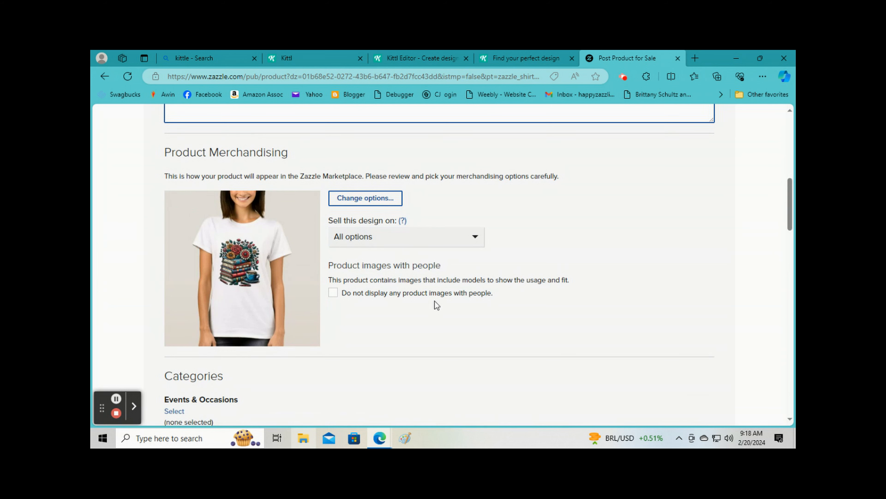
{"action": "mouse_move", "coordinate": [270, 208]}
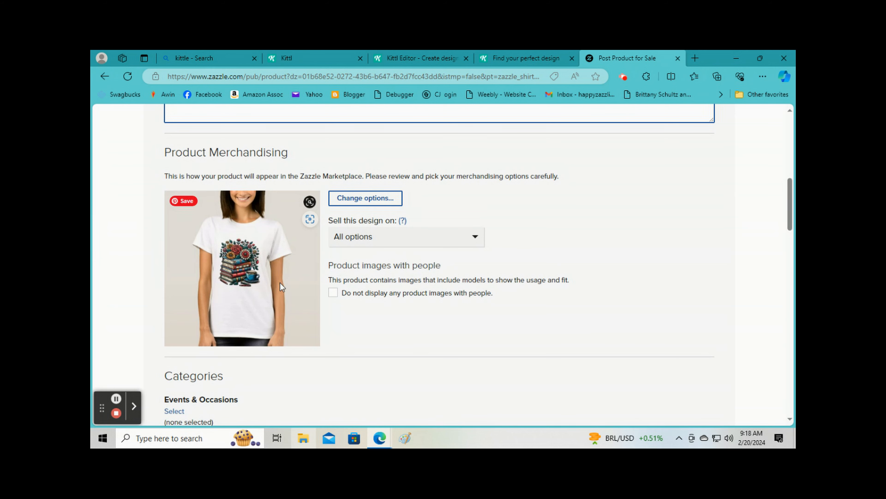
{"action": "left_click", "coordinate": [350, 198]}
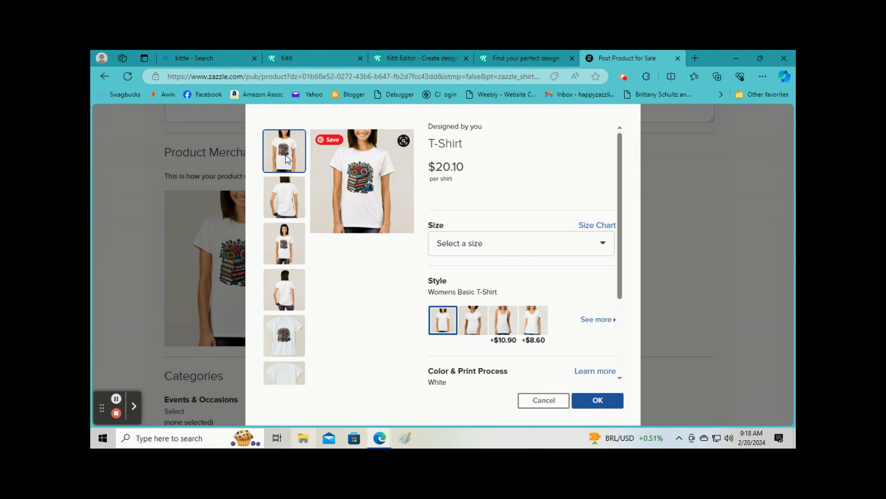
{"action": "left_click", "coordinate": [145, 269]}
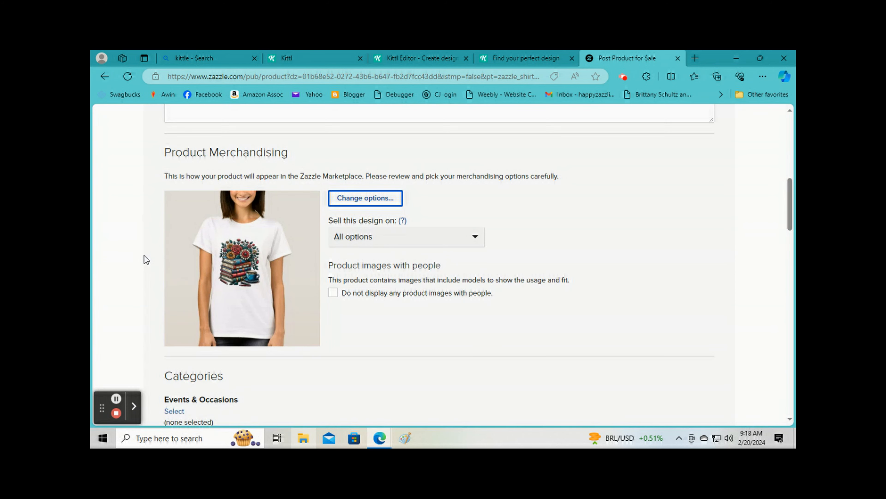
Step: Set the product's recipient category to For Her
{"action": "scroll", "coordinate": [149, 259], "scroll_direction": "down", "scroll_amount": 5}
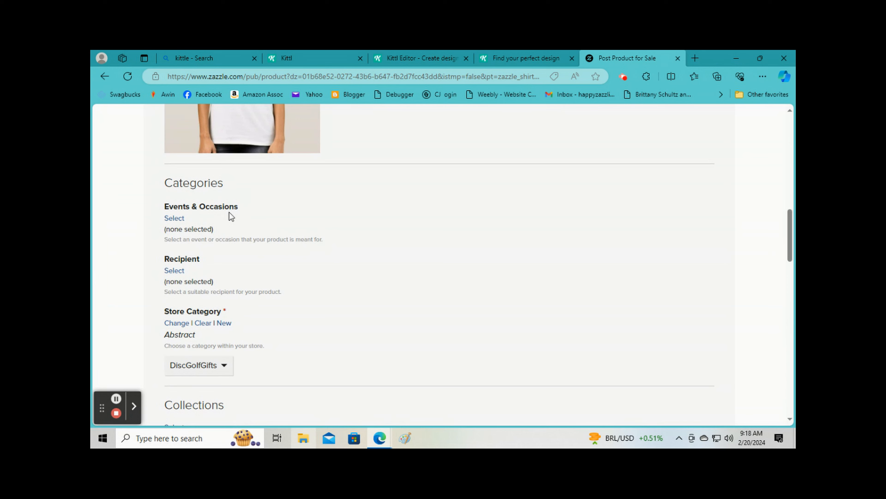
{"action": "scroll", "coordinate": [232, 217], "scroll_direction": "down", "scroll_amount": 1}
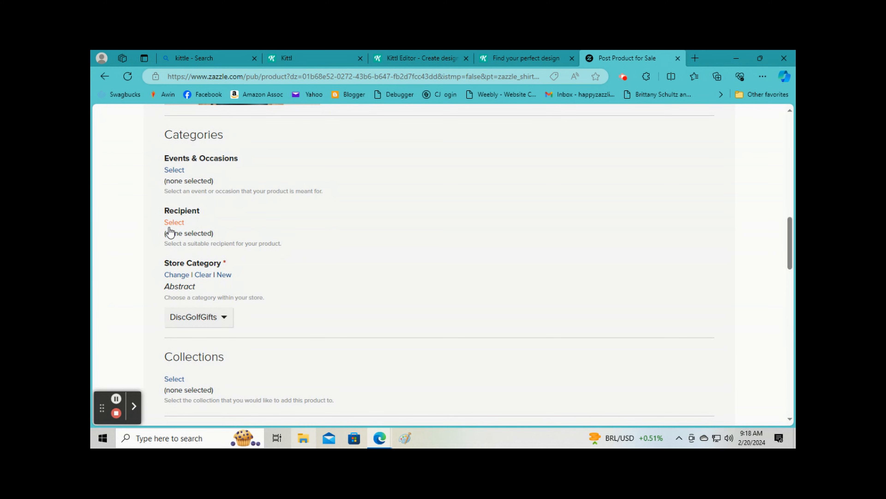
{"action": "left_click", "coordinate": [177, 222]}
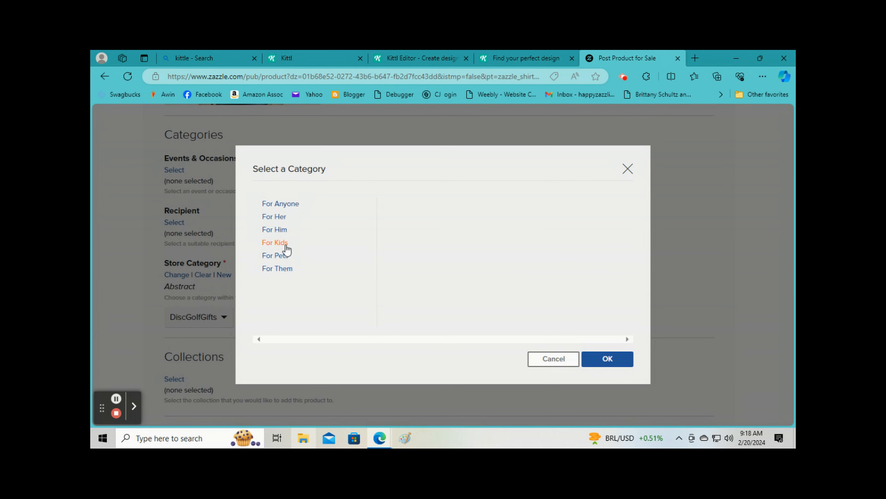
{"action": "left_click", "coordinate": [272, 217]}
{"action": "left_click", "coordinate": [607, 359]}
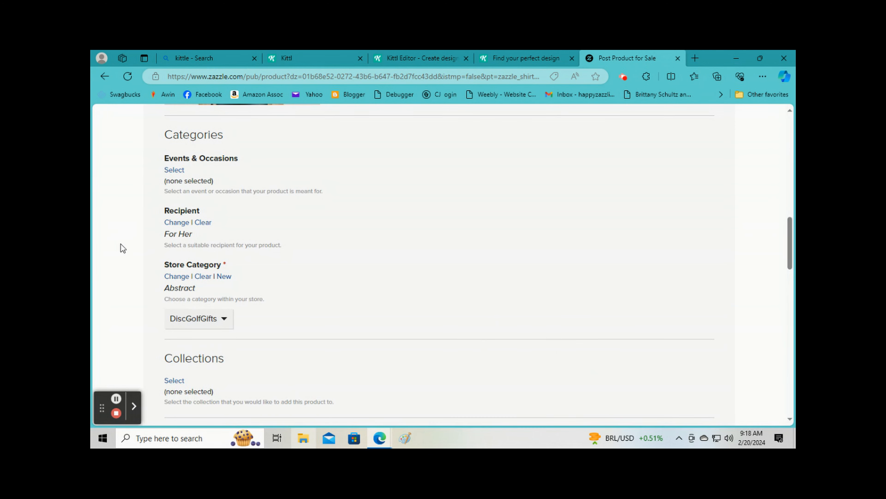
Step: Assign the T-shirt to the FunWithAI store and set its store category to Books
{"action": "scroll", "coordinate": [142, 245], "scroll_direction": "down", "scroll_amount": 2}
{"action": "left_click", "coordinate": [194, 222]}
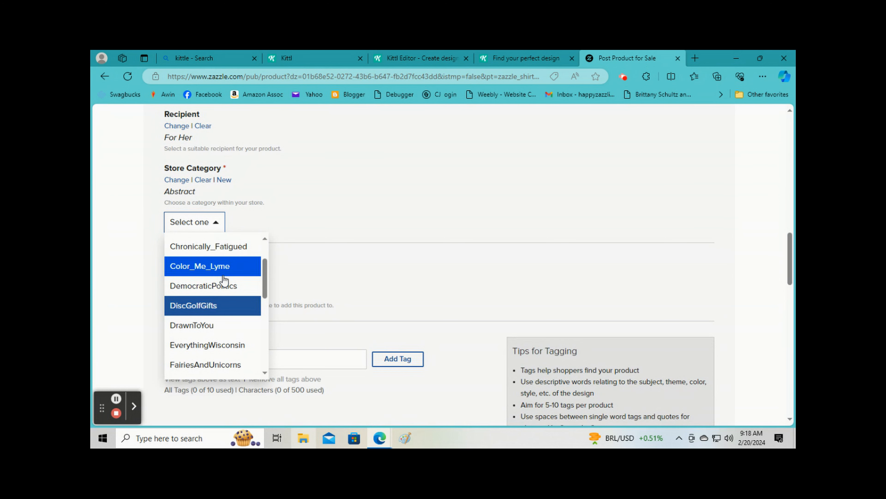
{"action": "scroll", "coordinate": [218, 286], "scroll_direction": "down", "scroll_amount": 3}
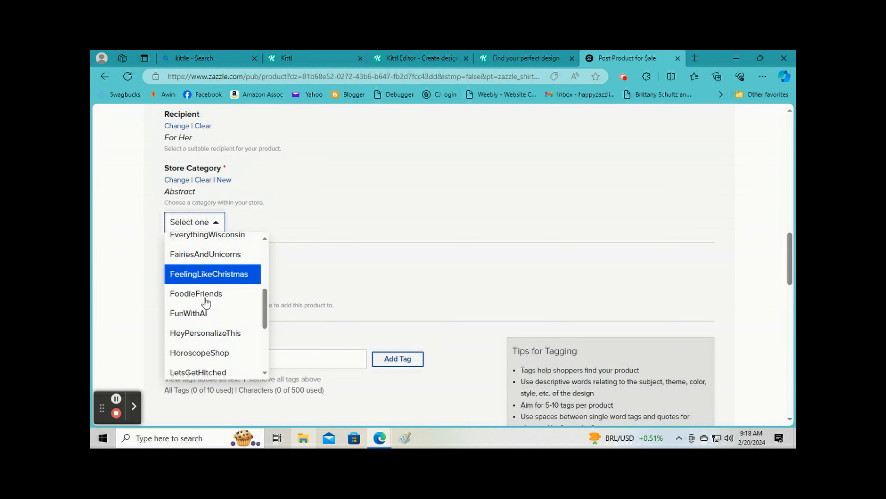
{"action": "left_click", "coordinate": [193, 314]}
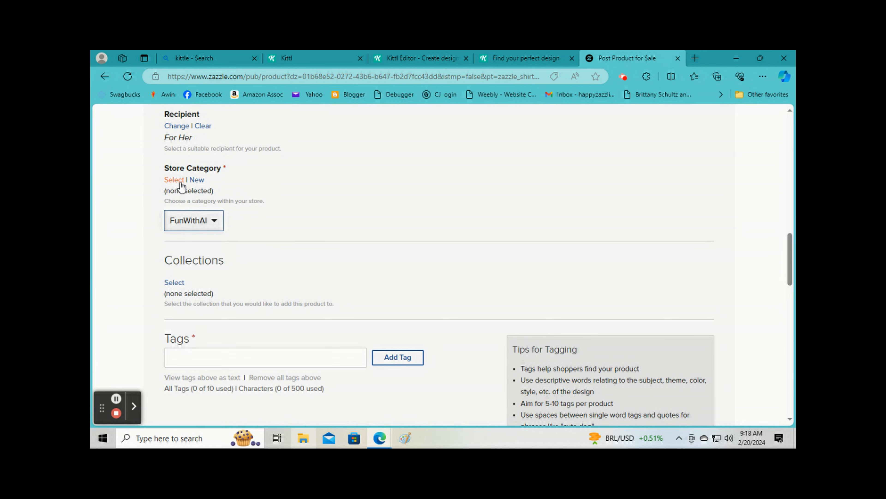
{"action": "left_click", "coordinate": [174, 180]}
{"action": "scroll", "coordinate": [310, 231], "scroll_direction": "down", "scroll_amount": 5}
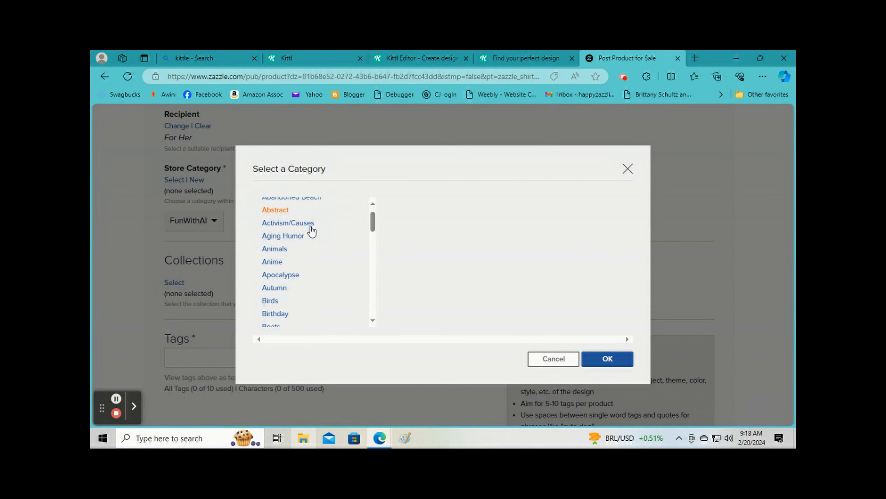
{"action": "scroll", "coordinate": [302, 252], "scroll_direction": "down", "scroll_amount": 2}
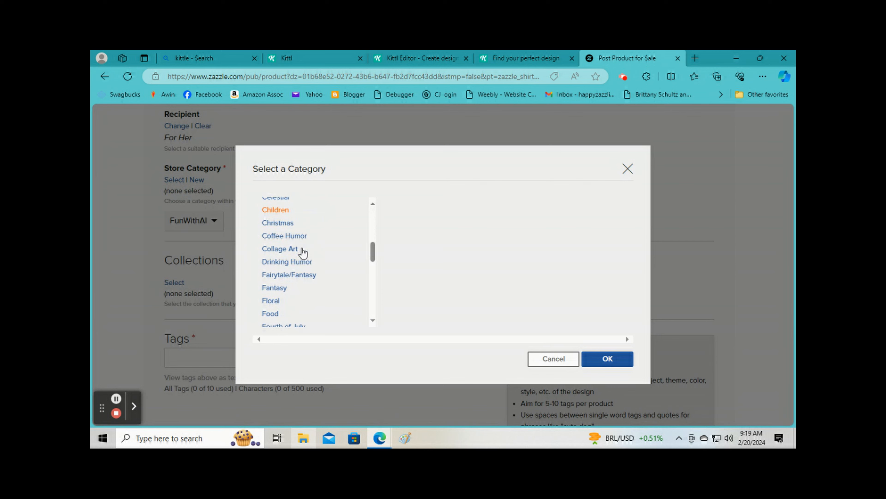
{"action": "scroll", "coordinate": [302, 252], "scroll_direction": "up", "scroll_amount": 4}
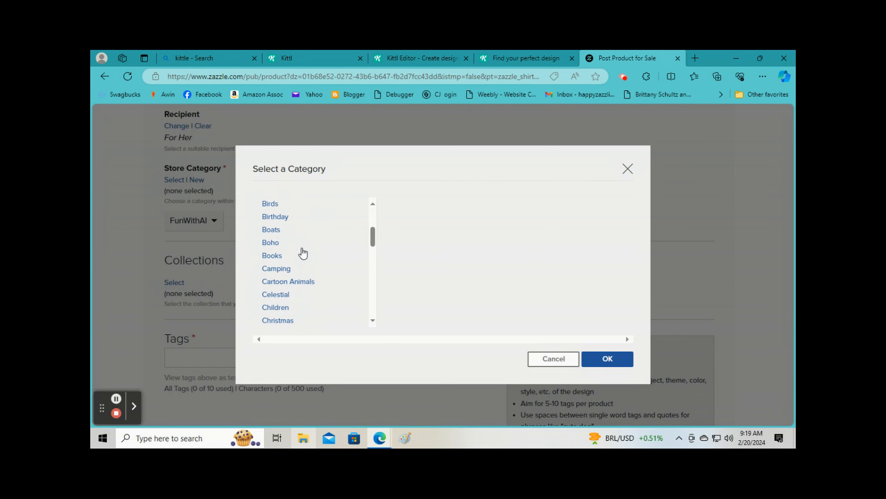
{"action": "left_click", "coordinate": [273, 256]}
{"action": "left_click", "coordinate": [625, 363]}
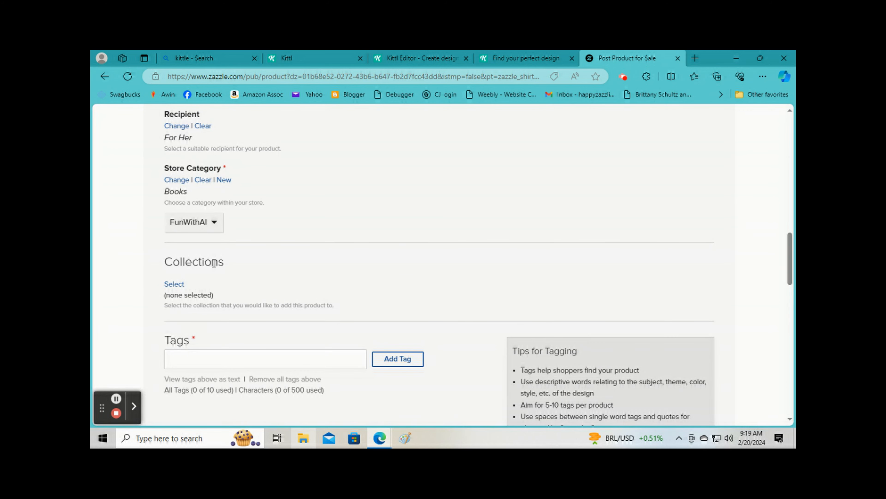
Step: Add the tags vintage vibes, book lover, books, vintage, antique, flowers, red and blue, coffee, coffee cup, coffee lover and generativecontent
{"action": "scroll", "coordinate": [214, 262], "scroll_direction": "down", "scroll_amount": 2}
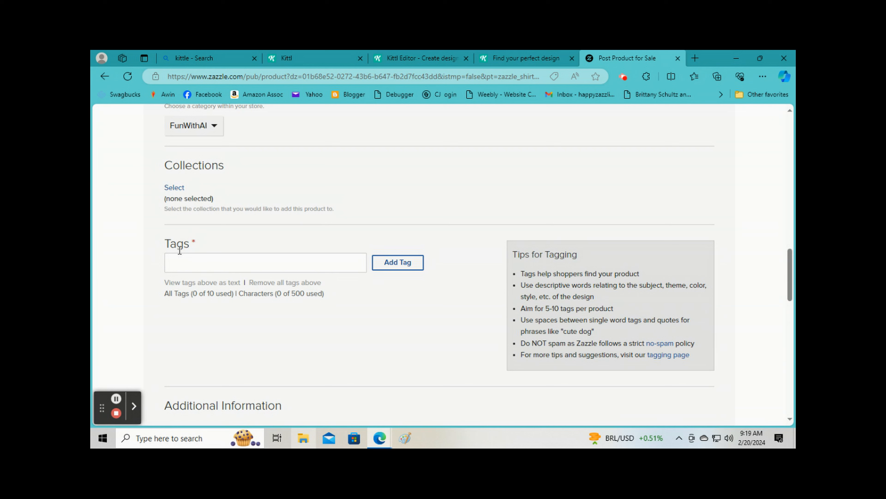
{"action": "left_click", "coordinate": [182, 264]}
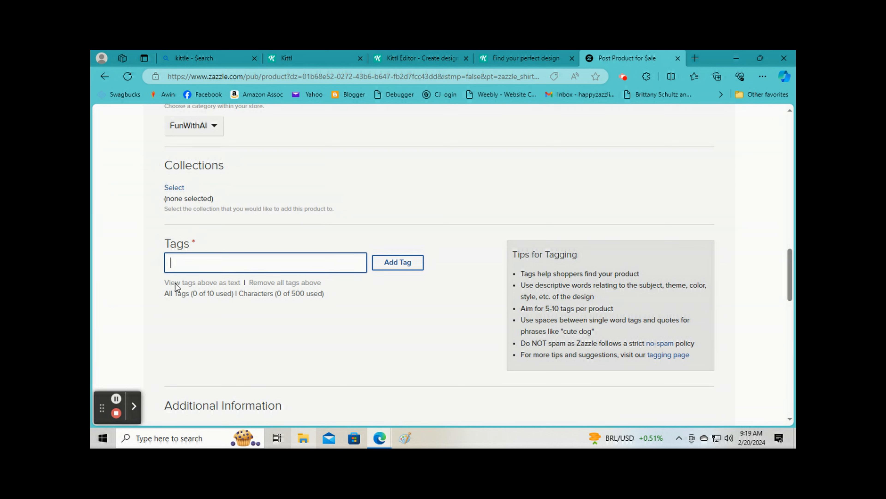
{"action": "type", "text": "vintage vibes, book lover, b"}
{"action": "type", "text": "ooks, vintage, a"}
{"action": "type", "text": "ntique, flowers, red and blue,"}
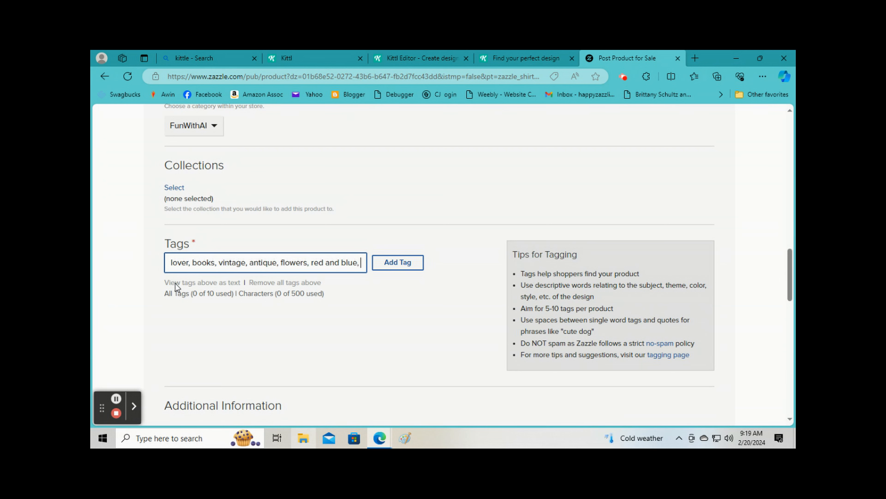
{"action": "type", "text": " coffee, coffee cup,"}
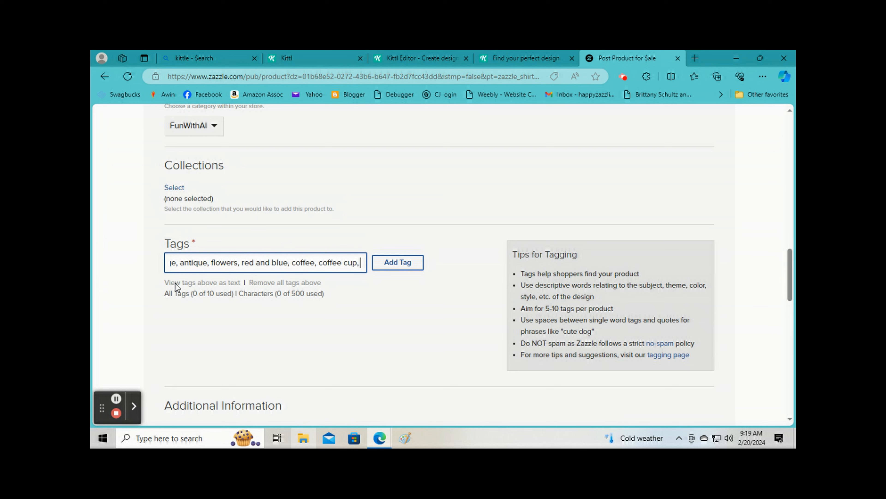
{"action": "type", "text": " coffee lover, generativecontent,"}
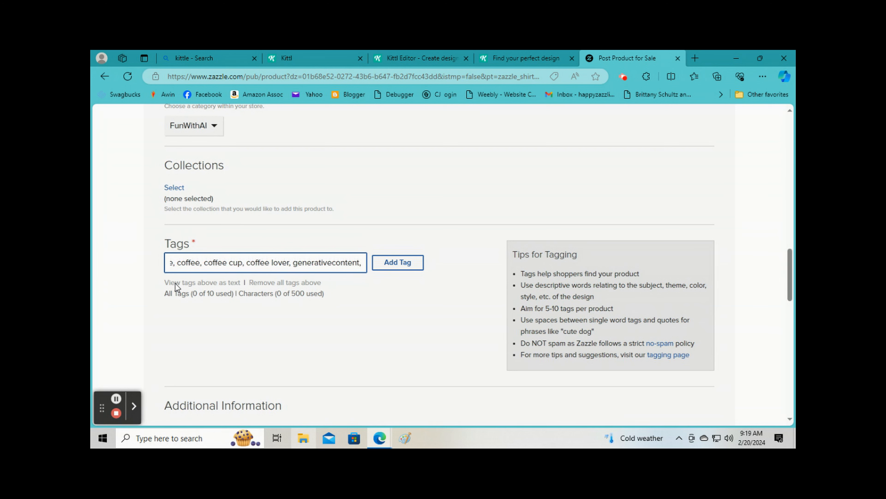
{"action": "key", "text": "Return"}
Step: Remove the coffee cup tag and add generativecontent in its place
{"action": "left_click", "coordinate": [212, 319]}
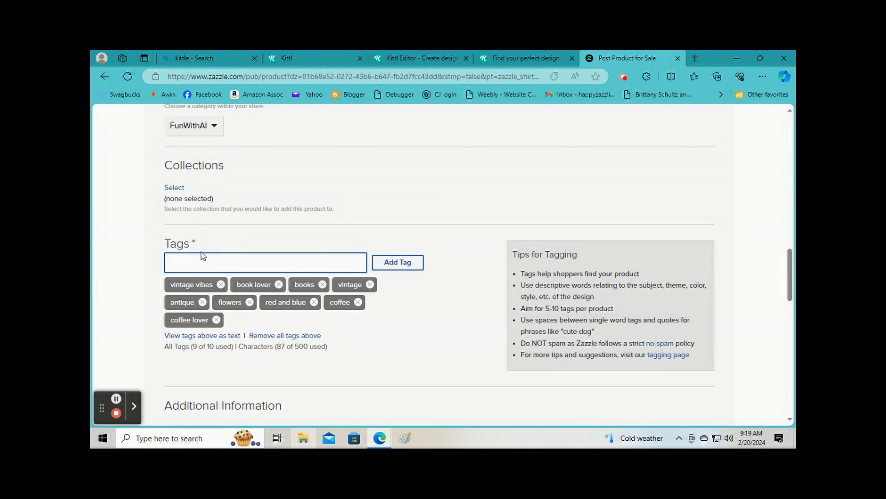
{"action": "type", "text": "ativecontent"}
{"action": "key", "text": "Return"}
Step: Agree to the publishing rights statement and User Agreement, and post the T-shirt for sale
{"action": "scroll", "coordinate": [202, 252], "scroll_direction": "down", "scroll_amount": 4}
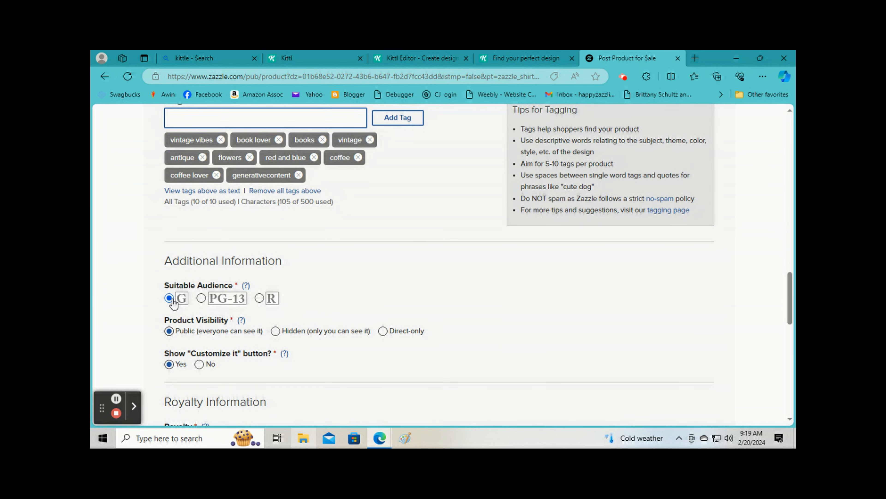
{"action": "scroll", "coordinate": [276, 252], "scroll_direction": "down", "scroll_amount": 8}
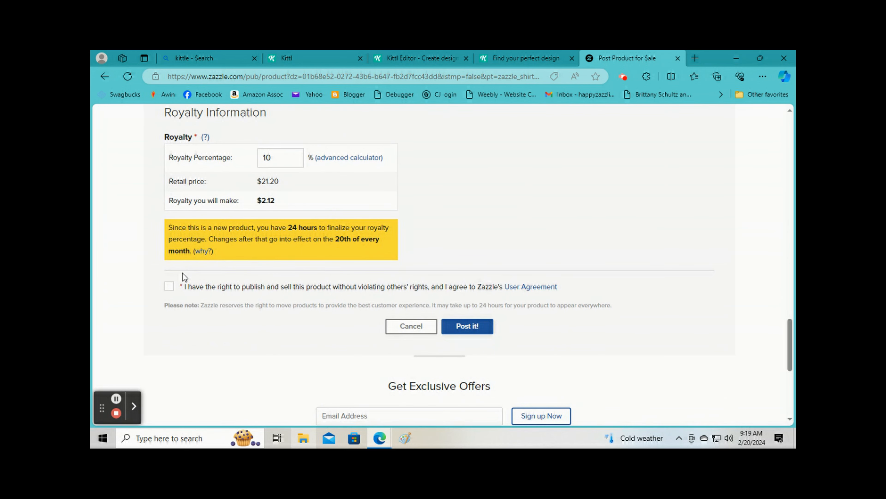
{"action": "left_click", "coordinate": [172, 286]}
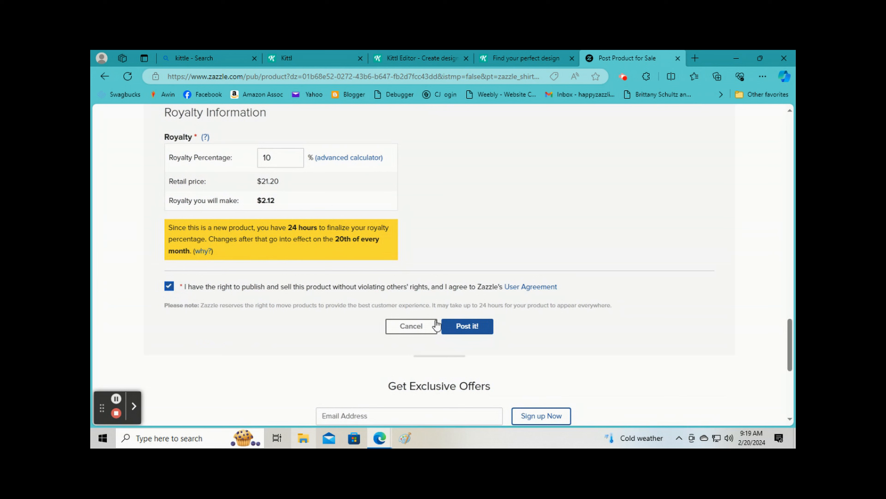
{"action": "left_click", "coordinate": [467, 326]}
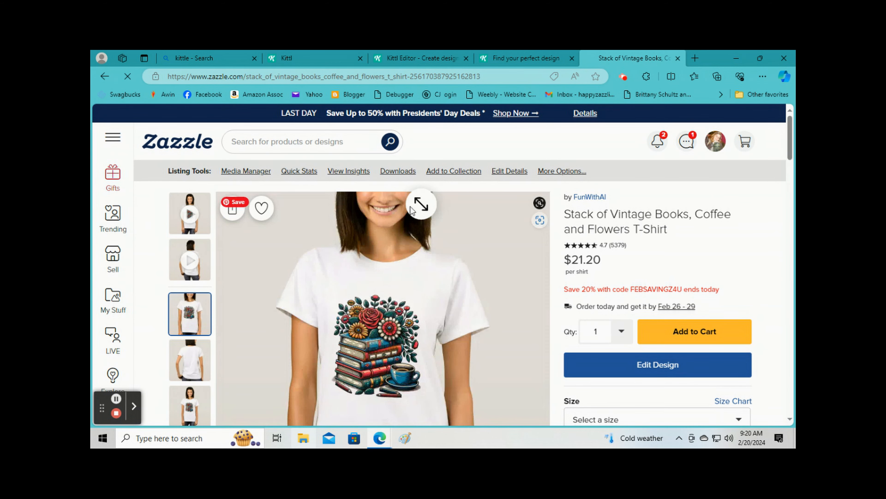
Step: Transfer the book design from the posted T-shirt to a Reusable Grocery Bag and open that product
{"action": "scroll", "coordinate": [404, 197], "scroll_direction": "down", "scroll_amount": 5}
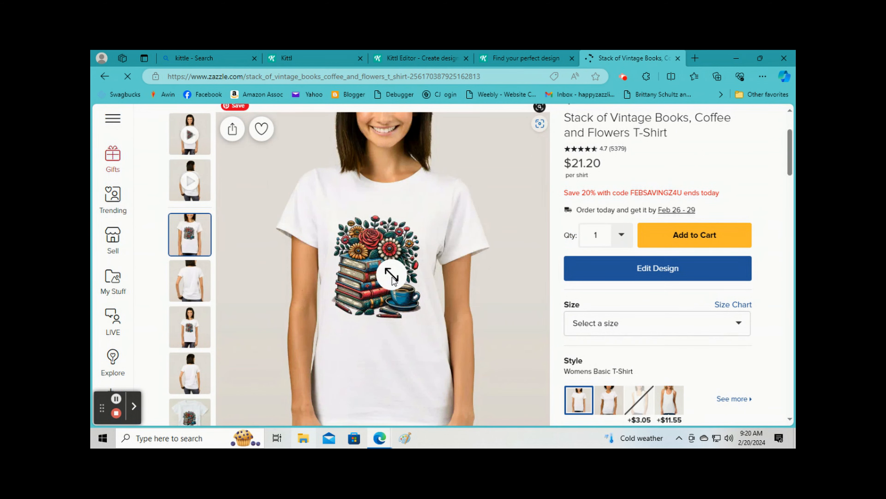
{"action": "scroll", "coordinate": [393, 277], "scroll_direction": "down", "scroll_amount": 10}
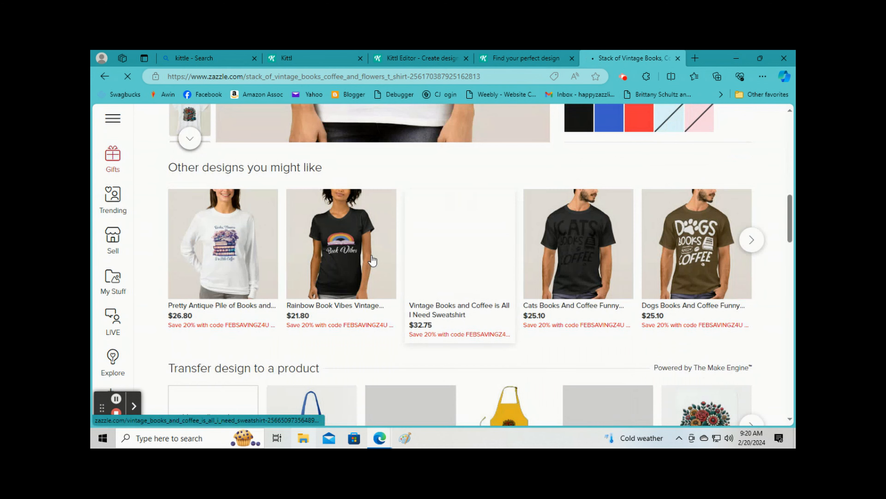
{"action": "scroll", "coordinate": [330, 269], "scroll_direction": "down", "scroll_amount": 4}
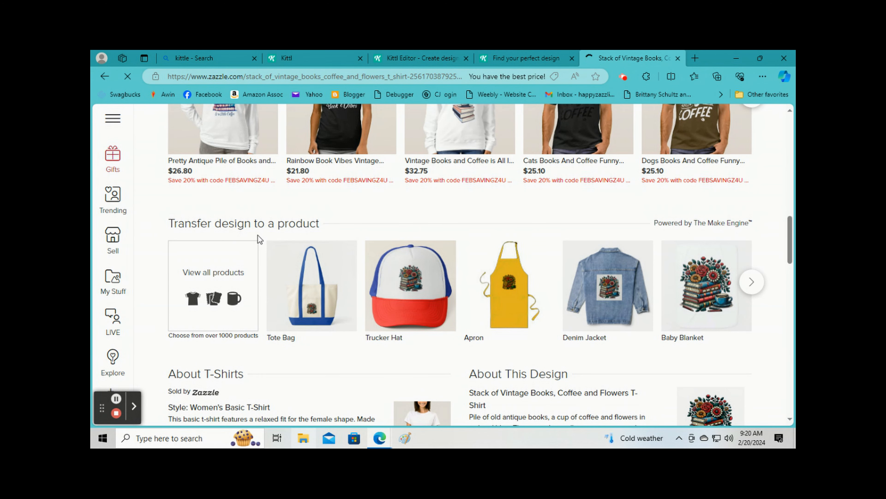
{"action": "left_click", "coordinate": [748, 282]}
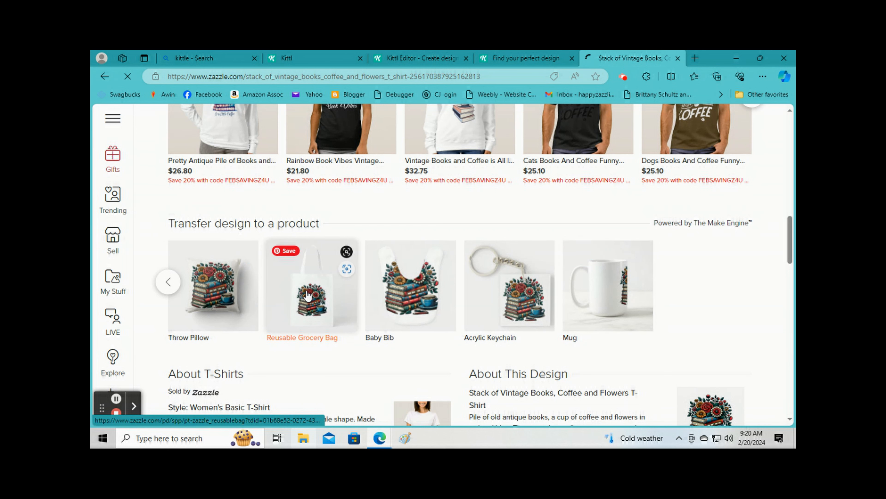
{"action": "left_click", "coordinate": [384, 273]}
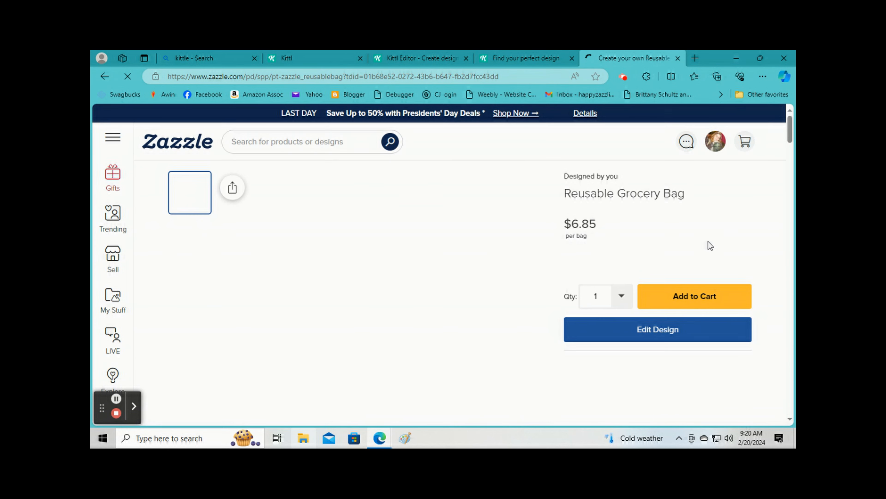
{"action": "scroll", "coordinate": [493, 246], "scroll_direction": "down", "scroll_amount": 1}
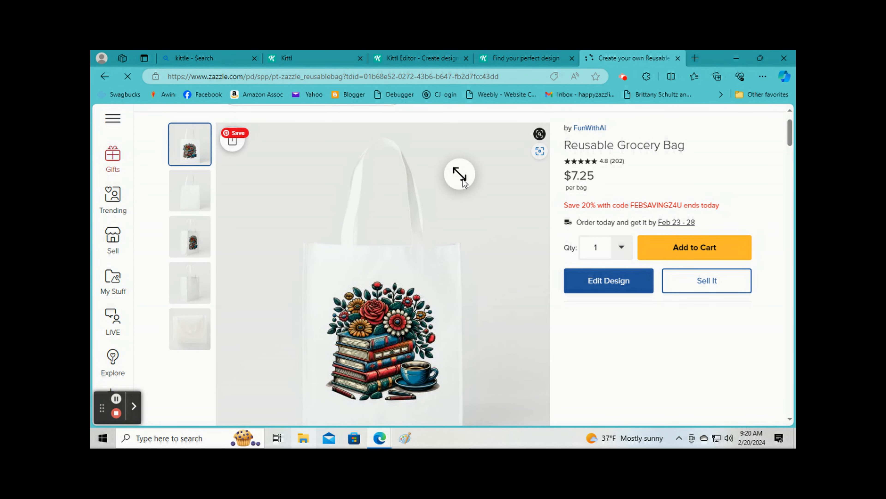
Step: Open the grocery bag's design for editing and move the book image down to the lower part of the front
{"action": "scroll", "coordinate": [464, 183], "scroll_direction": "down", "scroll_amount": 2}
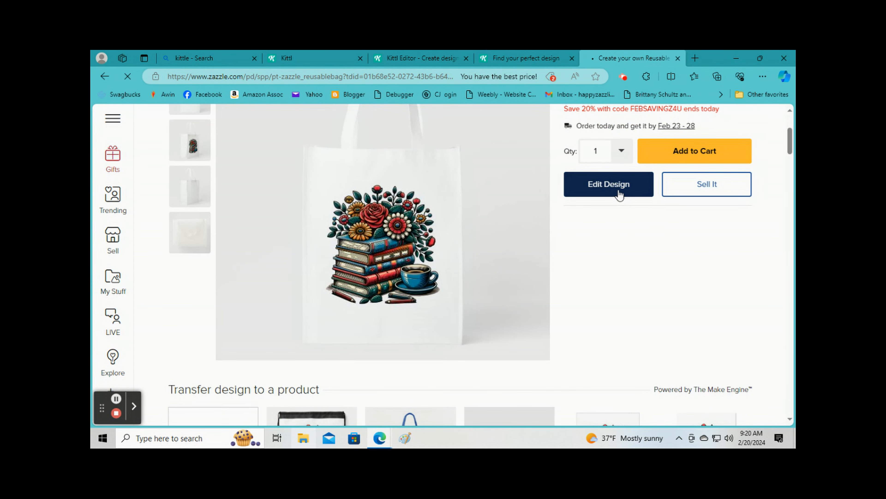
{"action": "left_click", "coordinate": [616, 190]}
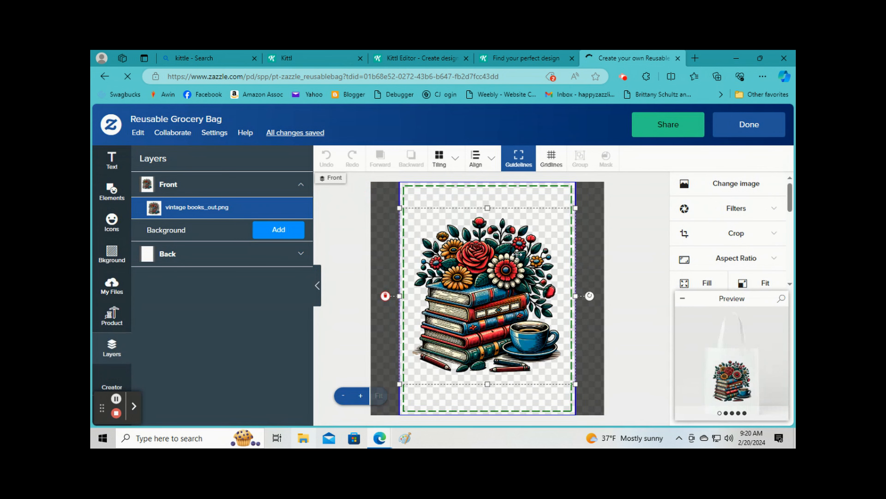
{"action": "left_click_drag", "start_coordinate": [516, 254], "coordinate": [517, 280]}
Step: Add a text object with a sample grandmother's name and place it above the book image on the front
{"action": "left_click", "coordinate": [110, 164]}
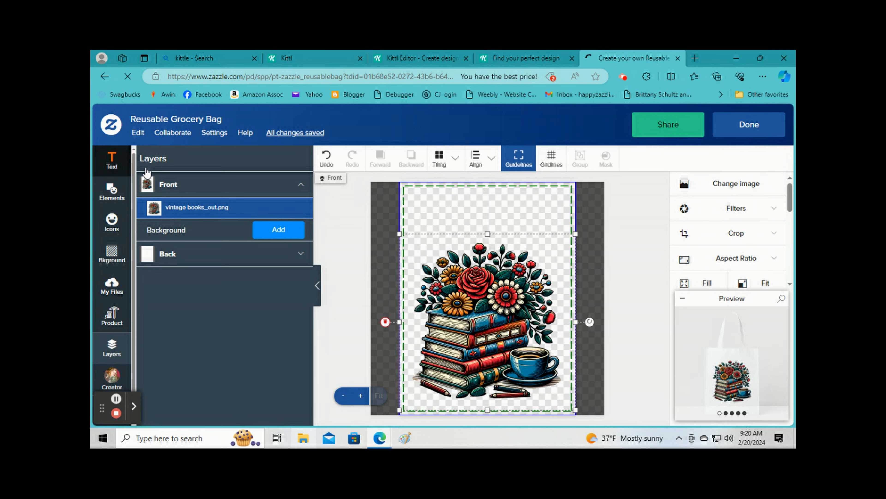
{"action": "left_click", "coordinate": [223, 167]}
{"action": "type", "text": "Grandma Betty"}
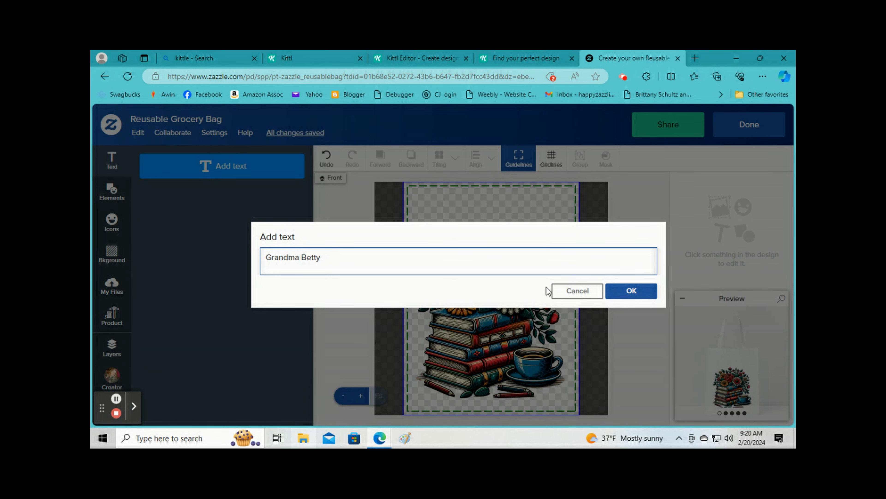
{"action": "left_click", "coordinate": [631, 291]}
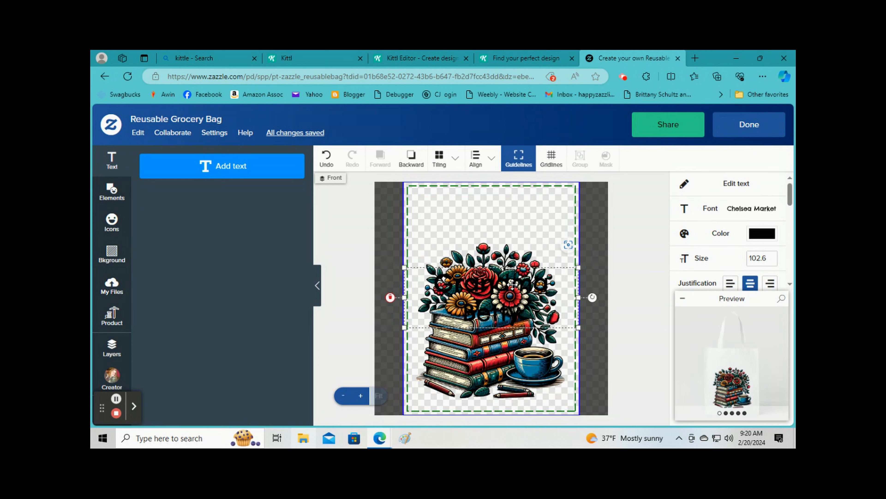
{"action": "left_click_drag", "start_coordinate": [516, 231], "coordinate": [516, 190]}
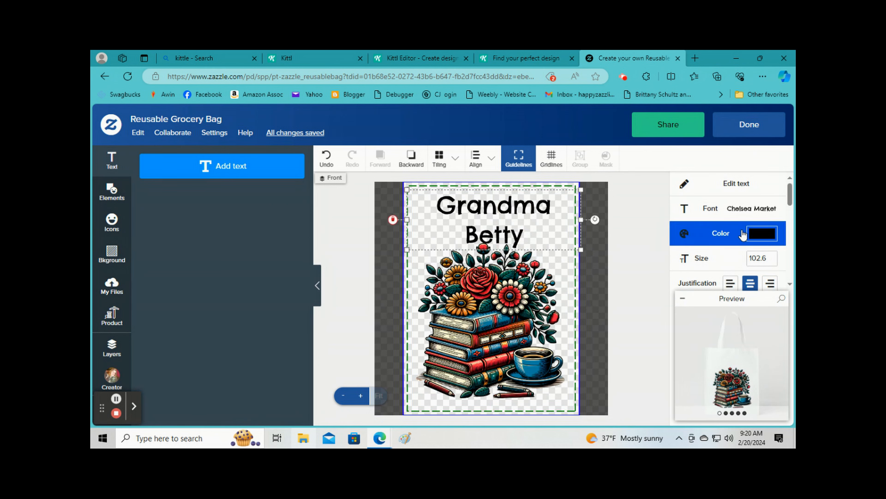
Step: Try the Charlie and Chakra Bold fonts on the name text
{"action": "left_click", "coordinate": [744, 213]}
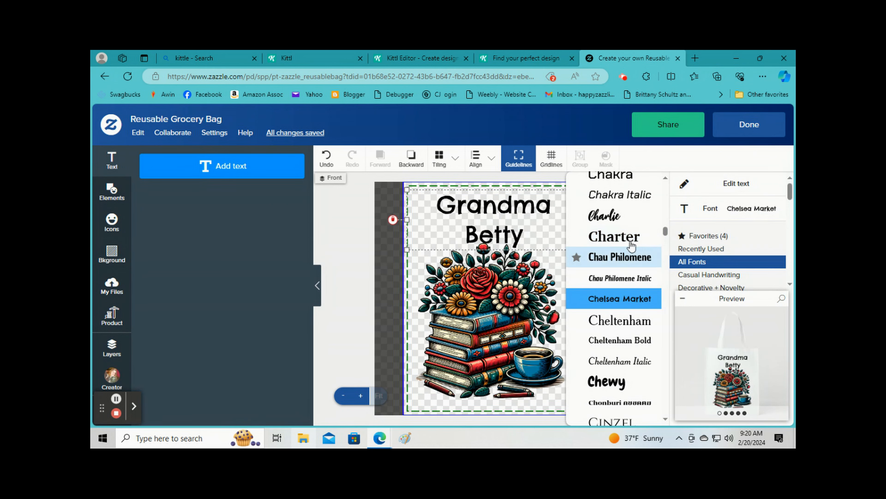
{"action": "left_click", "coordinate": [620, 223]}
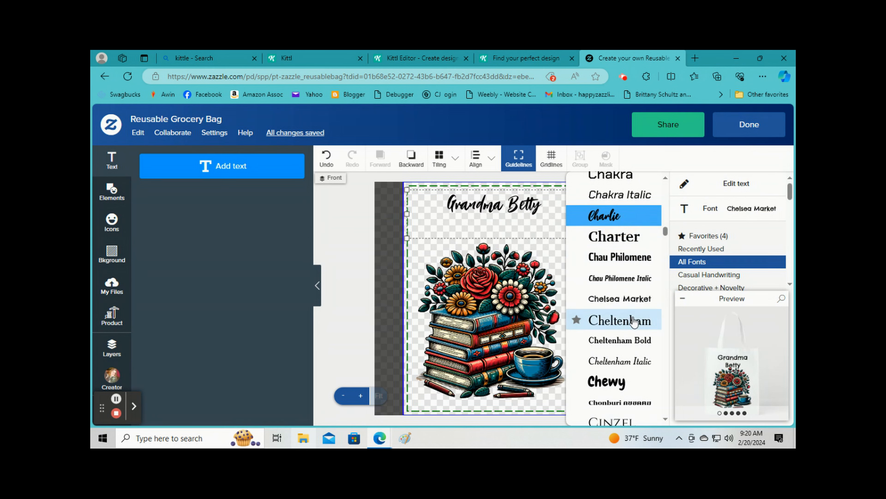
{"action": "scroll", "coordinate": [634, 320], "scroll_direction": "down", "scroll_amount": 2}
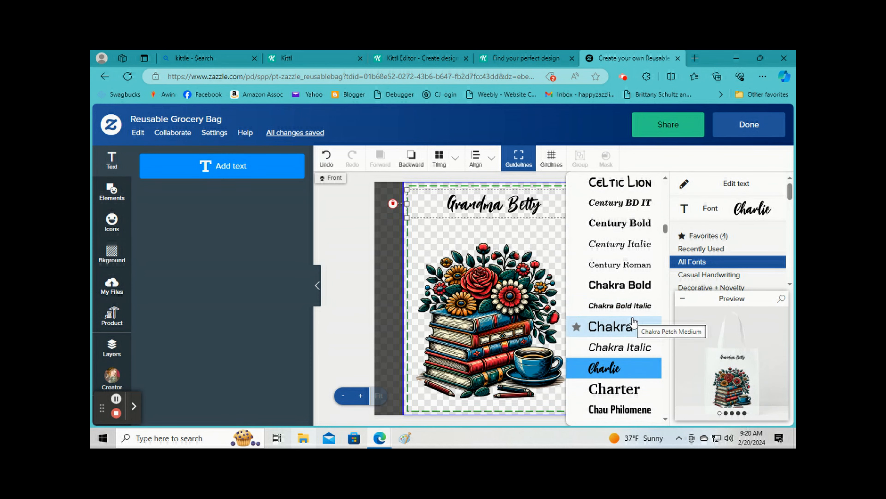
{"action": "left_click", "coordinate": [631, 285]}
{"action": "scroll", "coordinate": [633, 300], "scroll_direction": "up", "scroll_amount": 2}
{"action": "scroll", "coordinate": [632, 302], "scroll_direction": "up", "scroll_amount": 3}
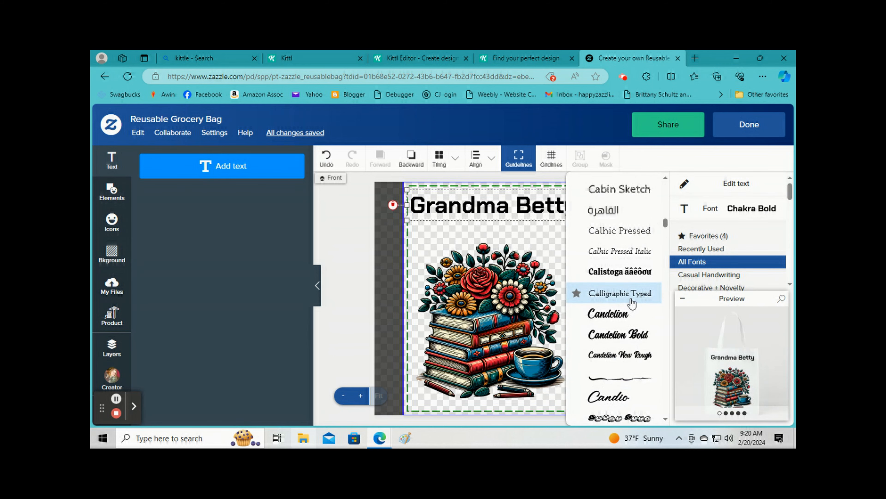
Step: Set the name text's font to Candelion and scale it up to size 136.56
{"action": "scroll", "coordinate": [631, 300], "scroll_direction": "down", "scroll_amount": 3}
{"action": "scroll", "coordinate": [630, 301], "scroll_direction": "up", "scroll_amount": 1}
{"action": "left_click", "coordinate": [638, 199]}
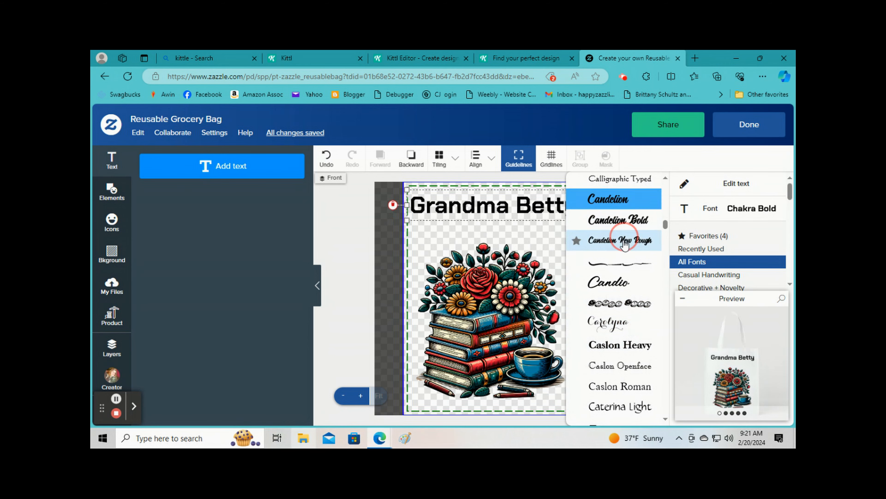
{"action": "scroll", "coordinate": [753, 212], "scroll_direction": "down", "scroll_amount": 2}
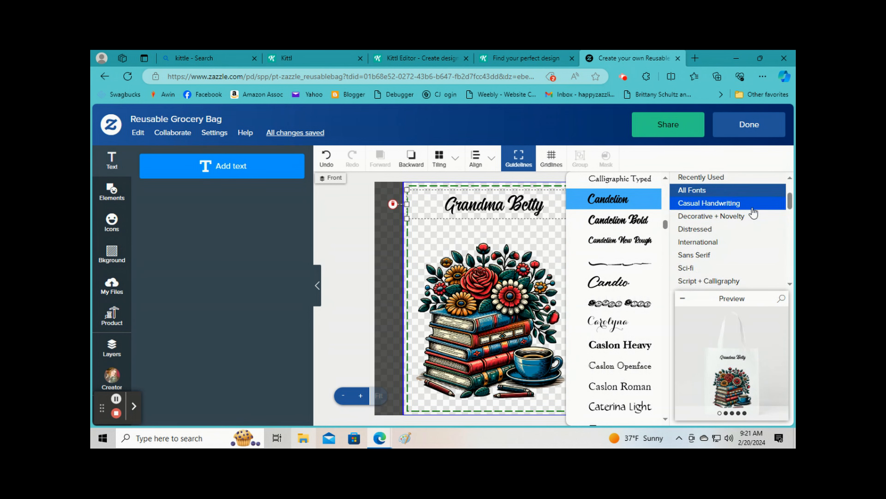
{"action": "scroll", "coordinate": [752, 220], "scroll_direction": "down", "scroll_amount": 5}
{"action": "left_click", "coordinate": [734, 248]}
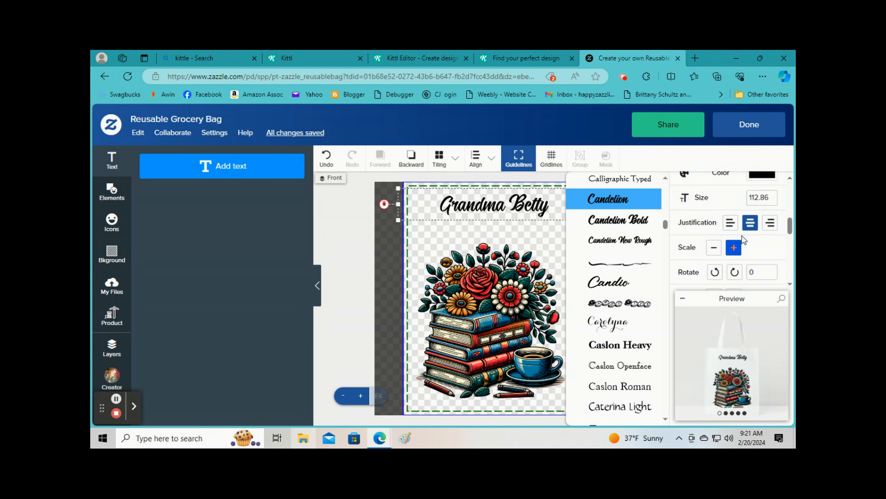
{"action": "left_click", "coordinate": [734, 248]}
Step: Make the name text a template object so buyers can personalize it
{"action": "scroll", "coordinate": [742, 244], "scroll_direction": "down", "scroll_amount": 5}
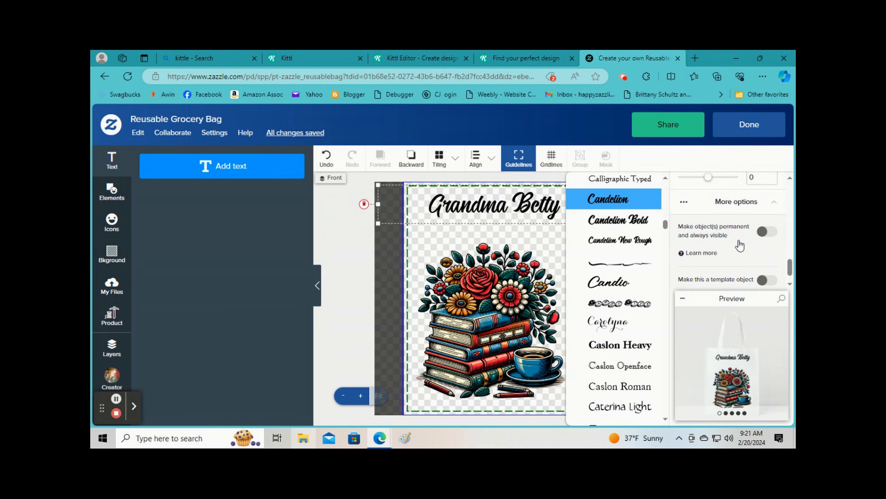
{"action": "scroll", "coordinate": [740, 246], "scroll_direction": "down", "scroll_amount": 1}
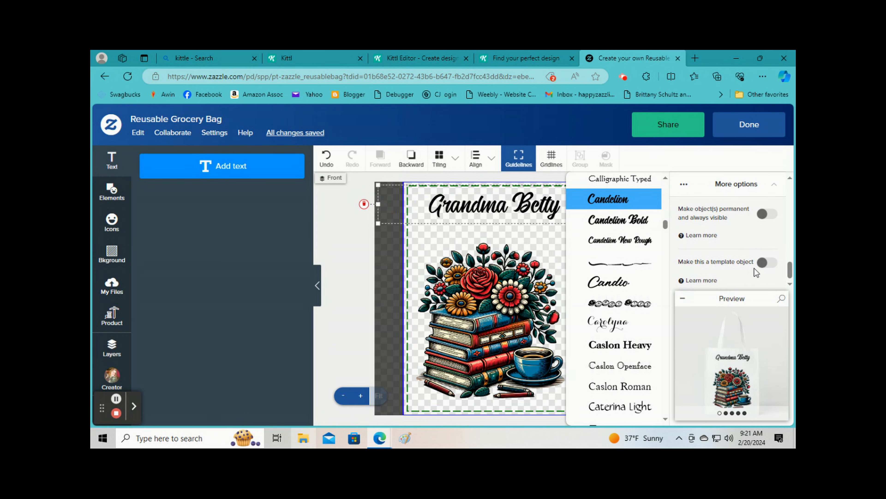
{"action": "left_click", "coordinate": [769, 265]}
Step: Move the name text slightly down and center it horizontally on the artboard
{"action": "left_click", "coordinate": [498, 238]}
{"action": "left_click_drag", "start_coordinate": [519, 209], "coordinate": [517, 218]}
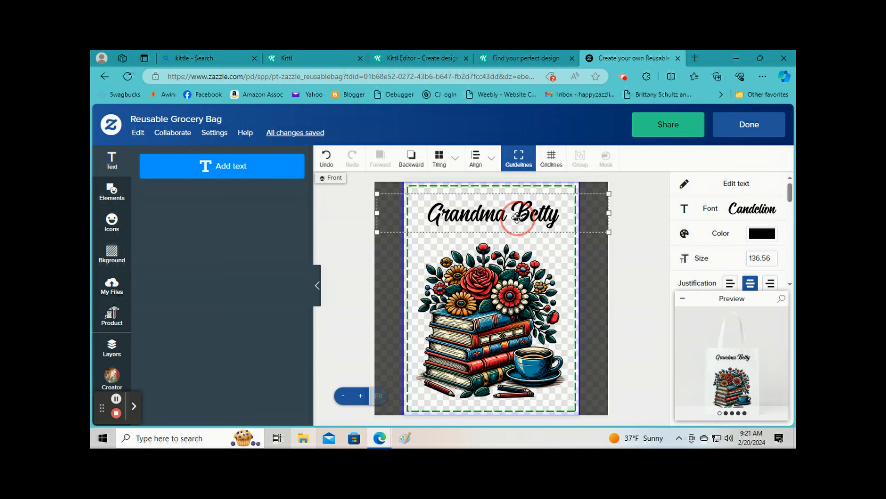
{"action": "left_click", "coordinate": [481, 168]}
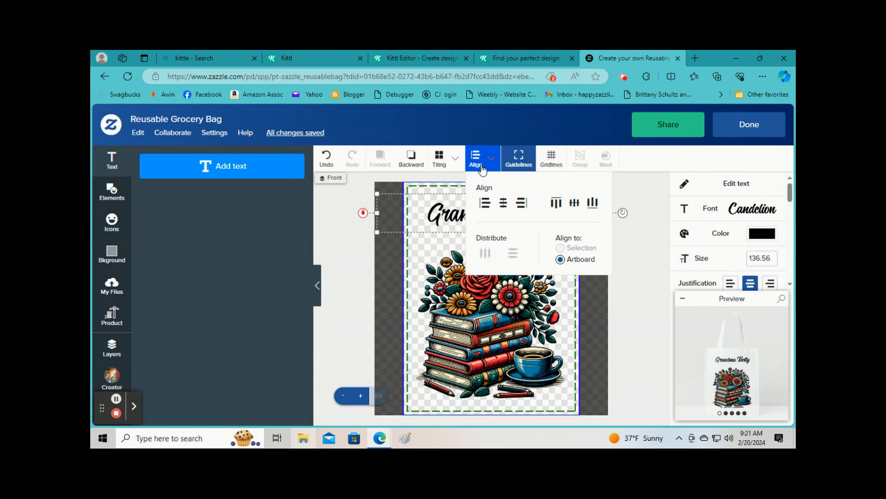
{"action": "left_click", "coordinate": [505, 207]}
Step: Nudge the front's book image up slightly and copy it onto the back of the bag
{"action": "left_click", "coordinate": [502, 294]}
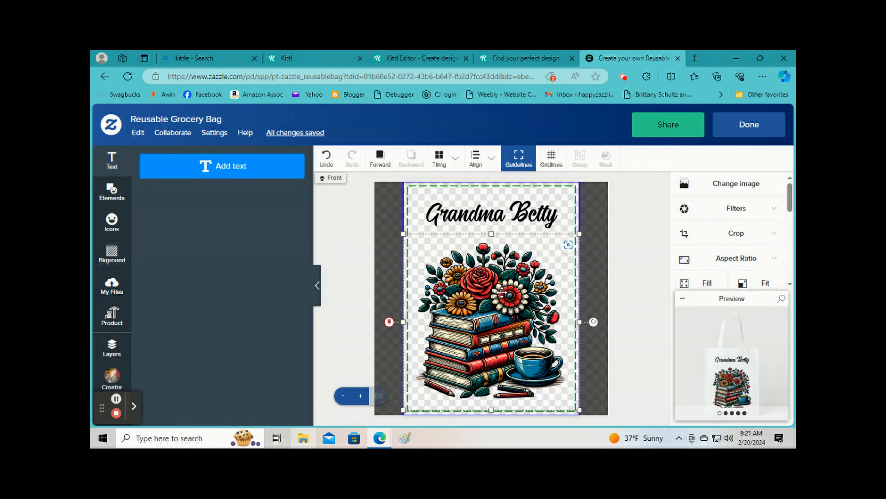
{"action": "left_click_drag", "start_coordinate": [503, 293], "coordinate": [506, 276]}
{"action": "right_click", "coordinate": [506, 276]}
{"action": "left_click", "coordinate": [520, 284]}
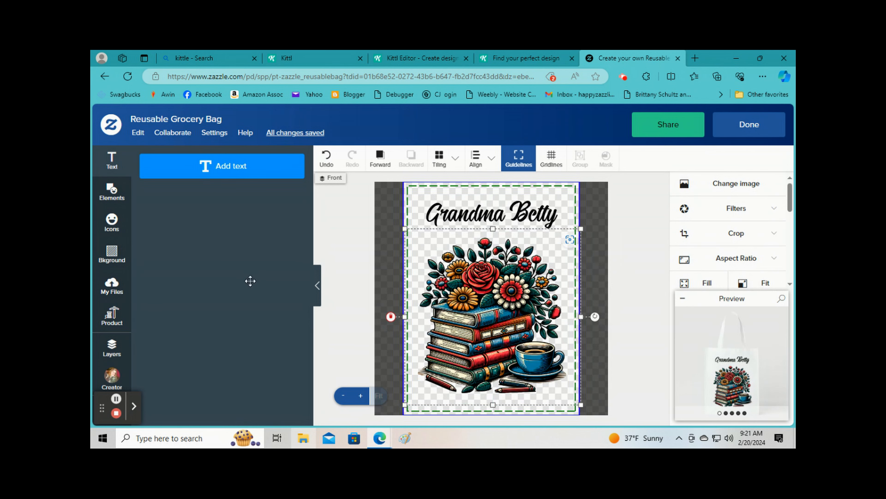
{"action": "left_click", "coordinate": [111, 347]}
{"action": "left_click", "coordinate": [206, 281]}
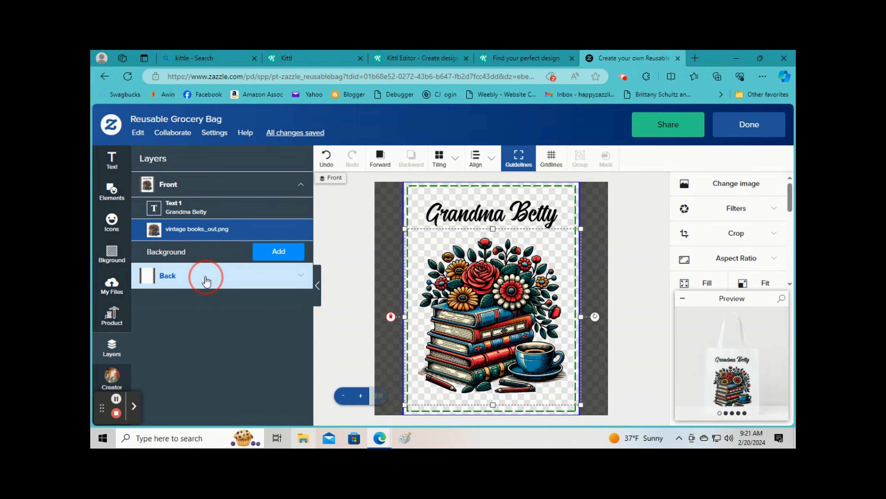
{"action": "right_click", "coordinate": [502, 247]}
{"action": "left_click", "coordinate": [512, 258]}
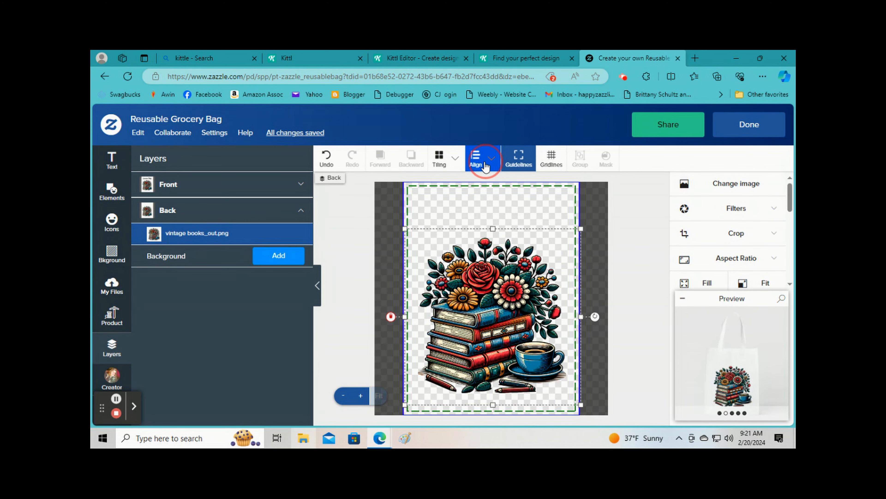
Step: Center the book image horizontally and vertically on the back's artboard
{"action": "left_click", "coordinate": [475, 157]}
{"action": "left_click", "coordinate": [575, 206]}
{"action": "left_click", "coordinate": [575, 204]}
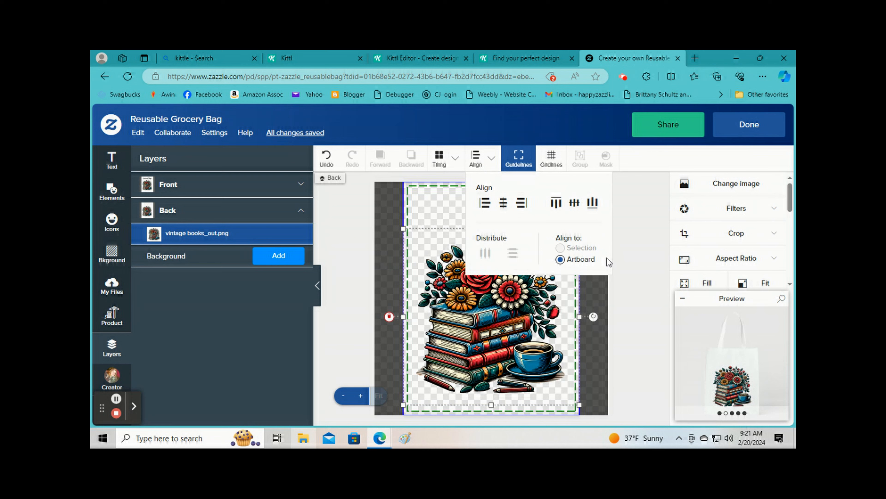
{"action": "left_click", "coordinate": [661, 258]}
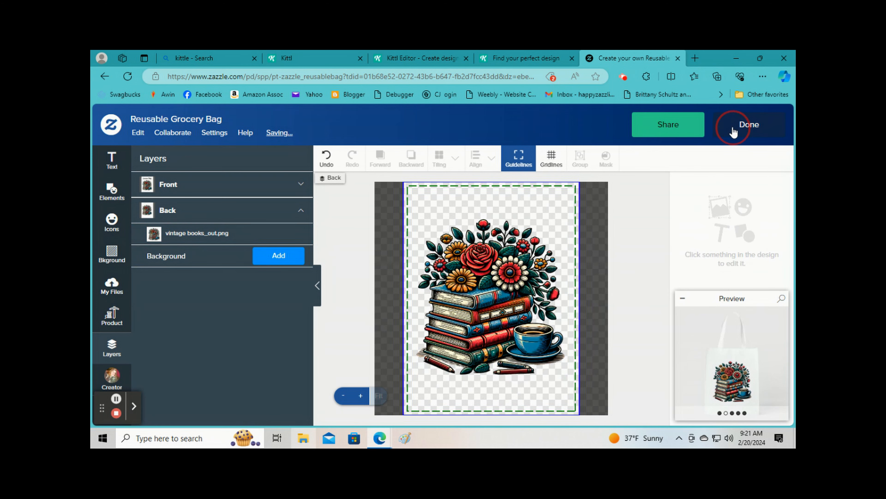
Step: Finish the bag design and start its sale listing with the title Personalized Vintage Books, Coffee and Flowers
{"action": "left_click", "coordinate": [734, 130]}
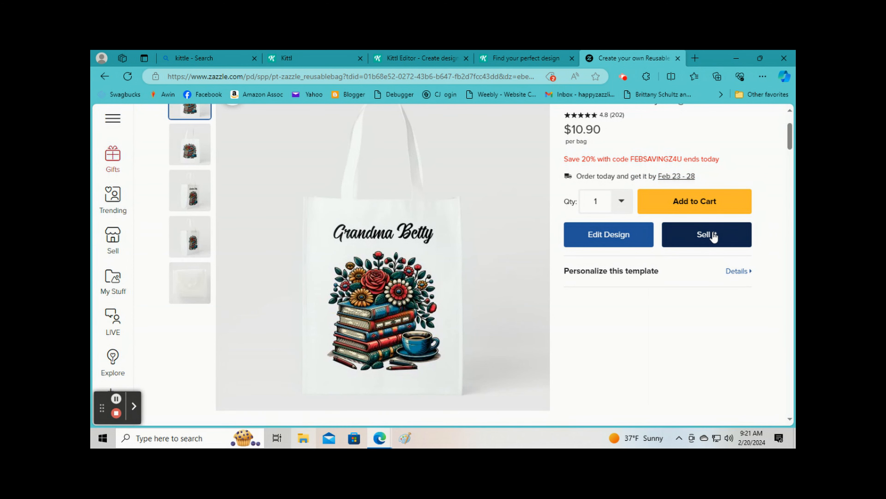
{"action": "left_click", "coordinate": [709, 237]}
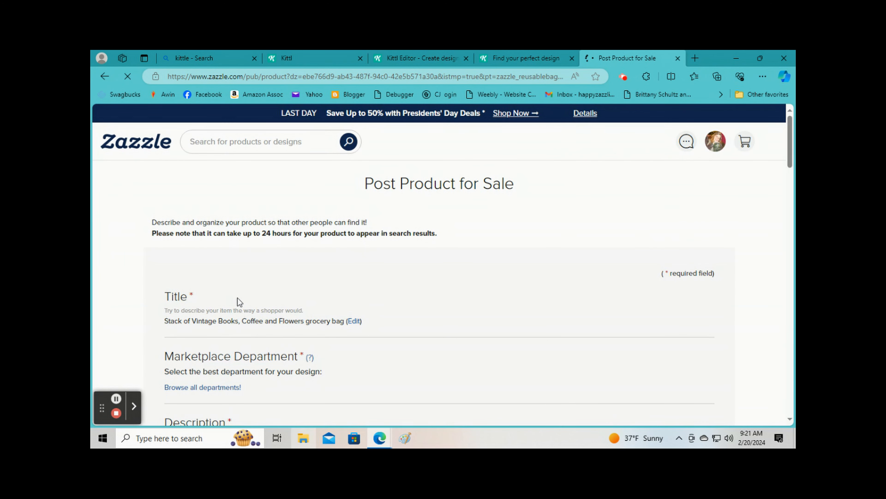
{"action": "left_click", "coordinate": [354, 322]}
{"action": "left_click_drag", "start_coordinate": [339, 325], "coordinate": [126, 304]}
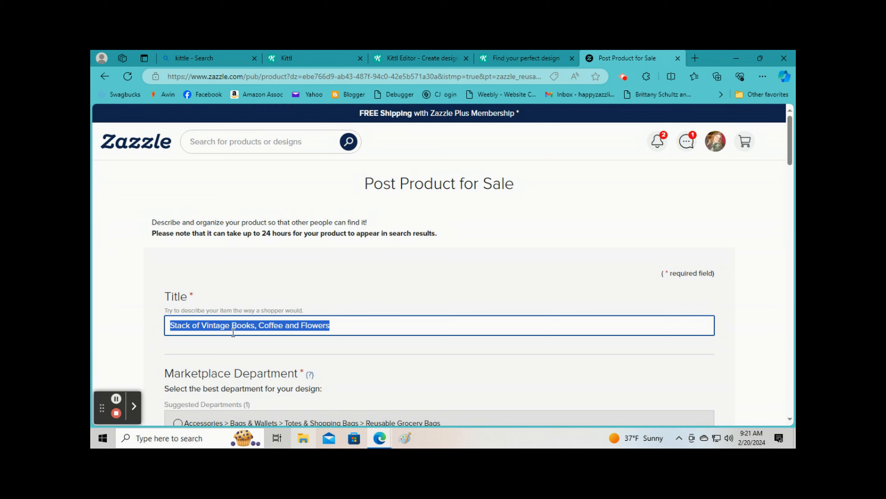
{"action": "left_click", "coordinate": [171, 326]}
{"action": "type", "text": "Personal"}
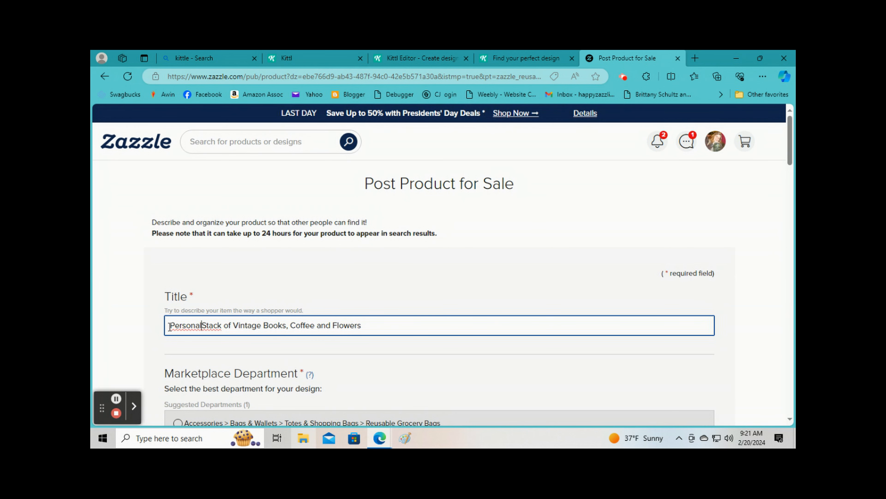
{"action": "left_click_drag", "start_coordinate": [228, 324], "coordinate": [203, 325]}
{"action": "key", "text": "BackSpace"}
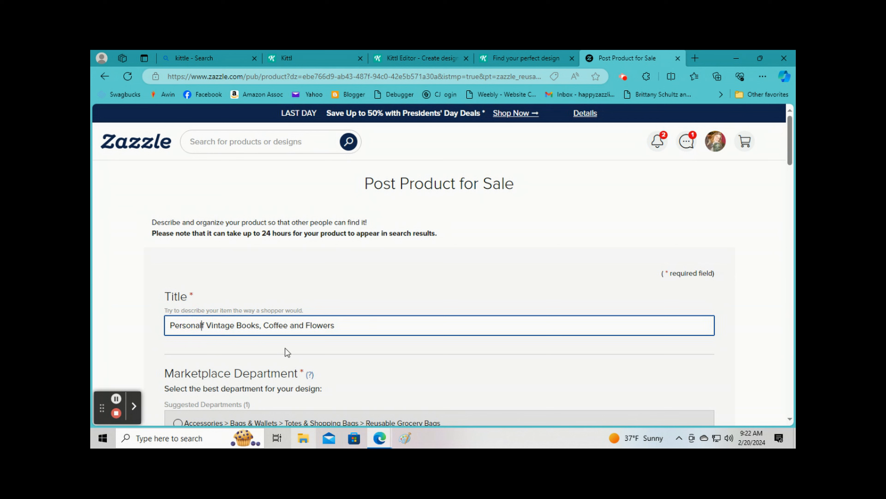
{"action": "type", "text": "ized"}
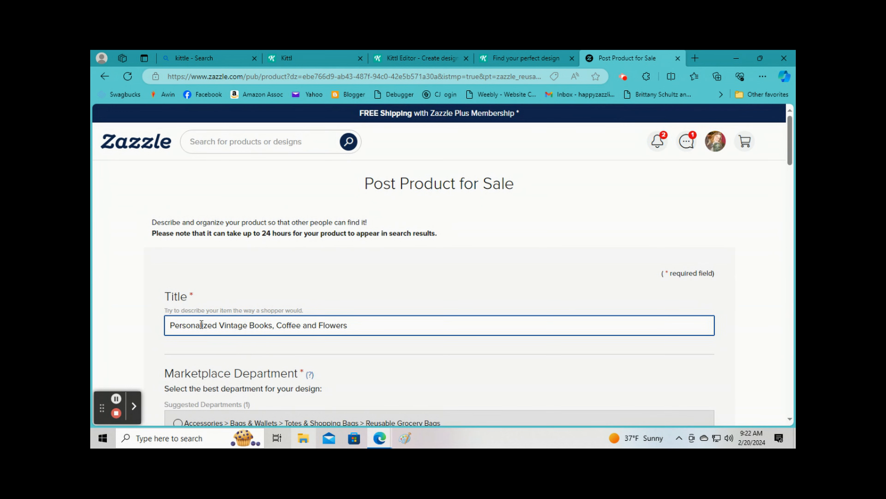
Step: Assign the listing to the department Accessories > Bags & Wallets > Totes & Shopping Bags > Reusable Grocery Bags
{"action": "scroll", "coordinate": [214, 333], "scroll_direction": "down", "scroll_amount": 1}
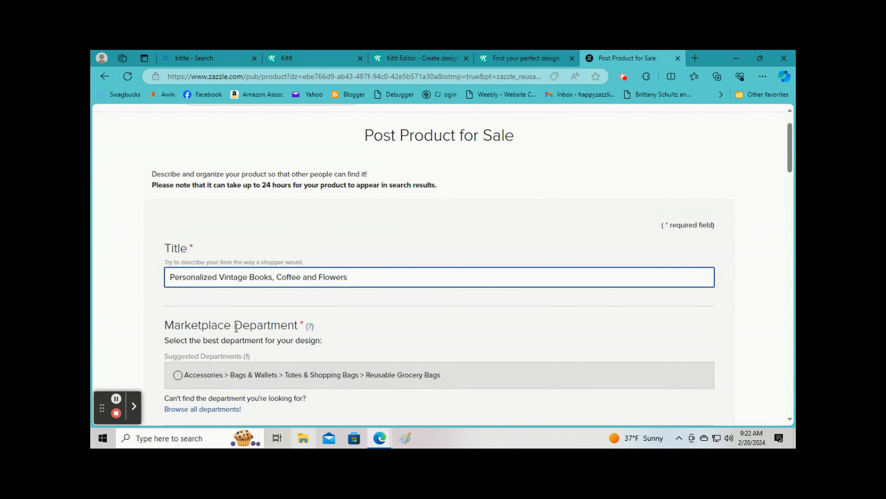
{"action": "scroll", "coordinate": [236, 329], "scroll_direction": "down", "scroll_amount": 2}
{"action": "left_click", "coordinate": [251, 281]}
Step: Insert "Personalized tote bag." at the beginning of the listing's description, with the spelling of Personalized corrected
{"action": "left_click", "coordinate": [217, 211]}
{"action": "left_click", "coordinate": [169, 255]}
{"action": "type", "text": "Pesronalized tota"}
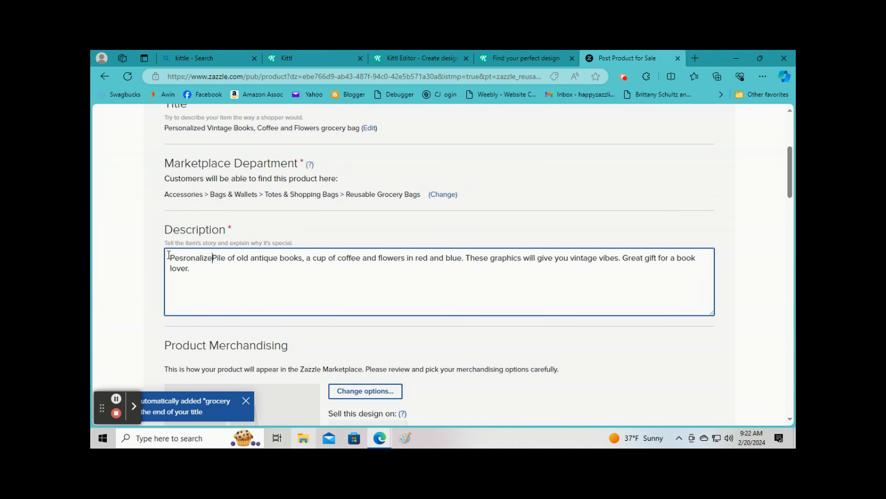
{"action": "key", "text": "BackSpace"}
{"action": "type", "text": "e bag."}
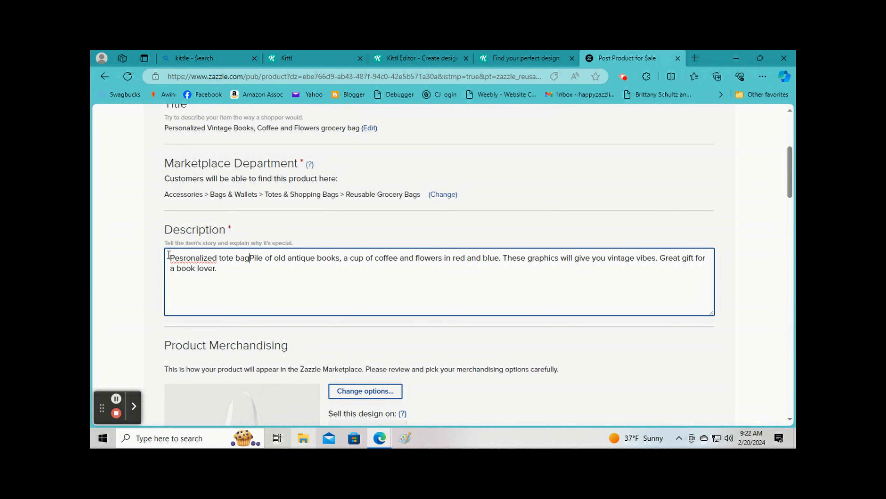
{"action": "right_click", "coordinate": [194, 260]}
{"action": "mouse_move", "coordinate": [194, 259]}
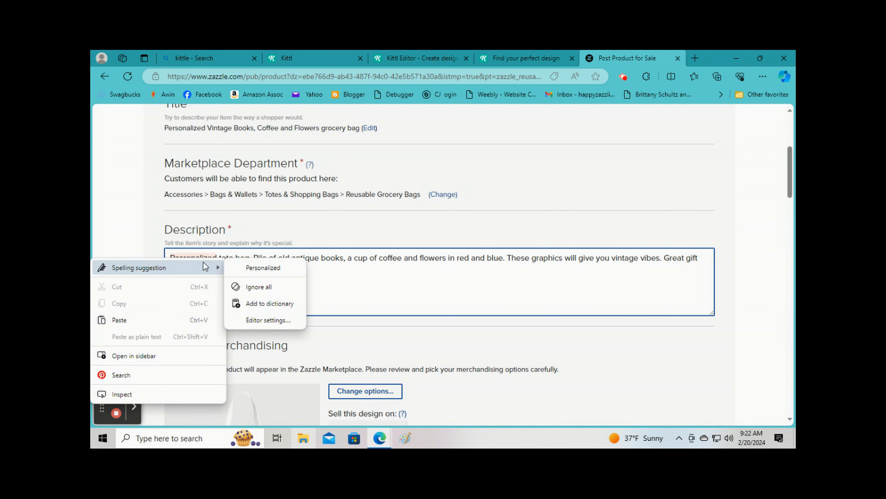
{"action": "left_click", "coordinate": [236, 265]}
{"action": "scroll", "coordinate": [235, 265], "scroll_direction": "down", "scroll_amount": 10}
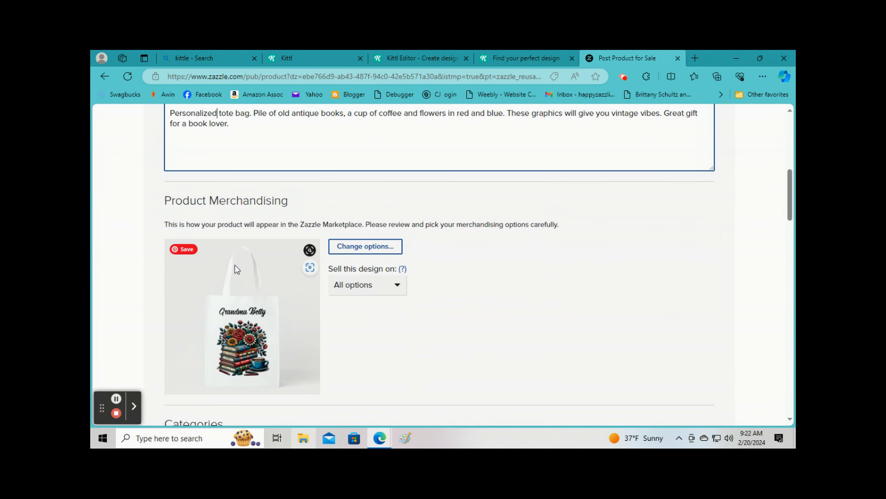
{"action": "scroll", "coordinate": [235, 264], "scroll_direction": "down", "scroll_amount": 1}
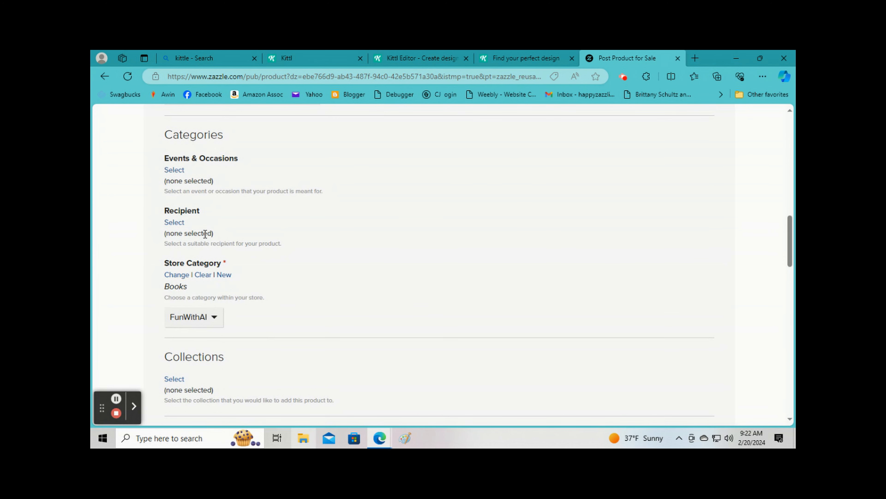
Step: Set the listing's recipient category to For Her
{"action": "left_click", "coordinate": [182, 223]}
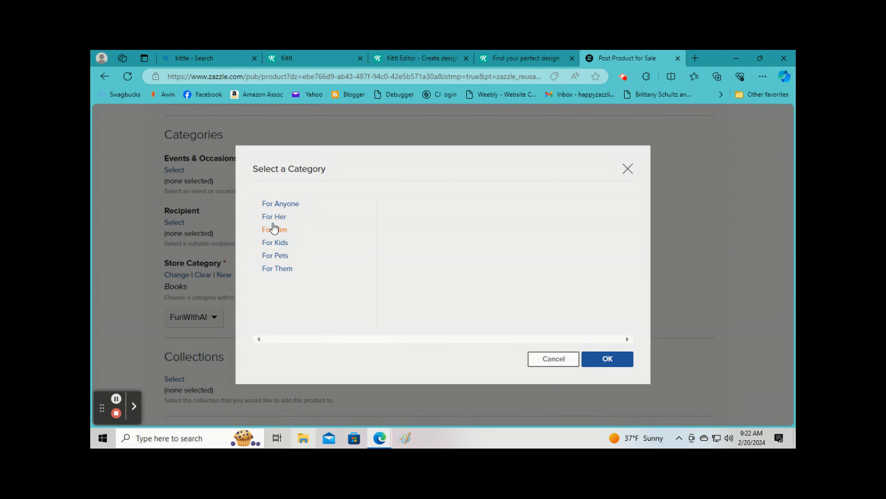
{"action": "left_click", "coordinate": [276, 217]}
{"action": "left_click", "coordinate": [607, 358]}
Step: Replace the listing's tag "red and blue" with the tag "name"
{"action": "scroll", "coordinate": [237, 230], "scroll_direction": "down", "scroll_amount": 5}
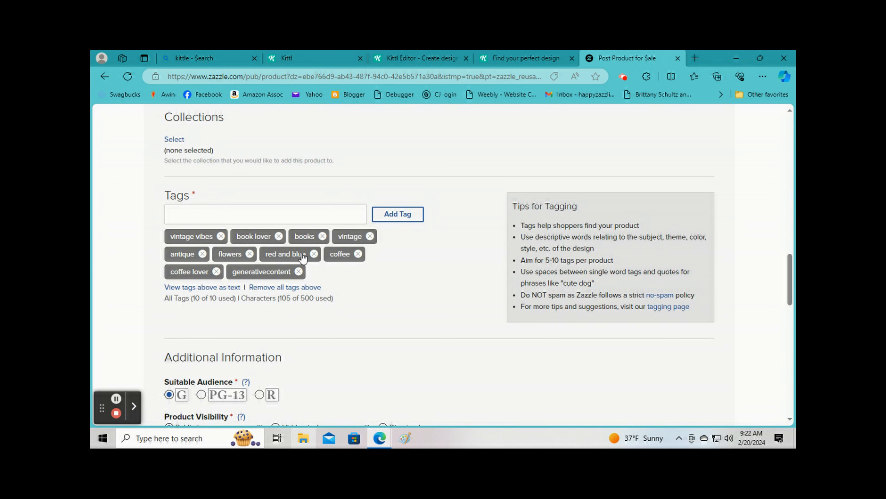
{"action": "left_click", "coordinate": [313, 254]}
{"action": "left_click", "coordinate": [286, 210]}
{"action": "type", "text": "name"}
{"action": "key", "text": "Return"}
Step: Accept the publishing rights agreement and post the grocery bag for sale
{"action": "scroll", "coordinate": [251, 200], "scroll_direction": "down", "scroll_amount": 8}
{"action": "scroll", "coordinate": [252, 200], "scroll_direction": "down", "scroll_amount": 4}
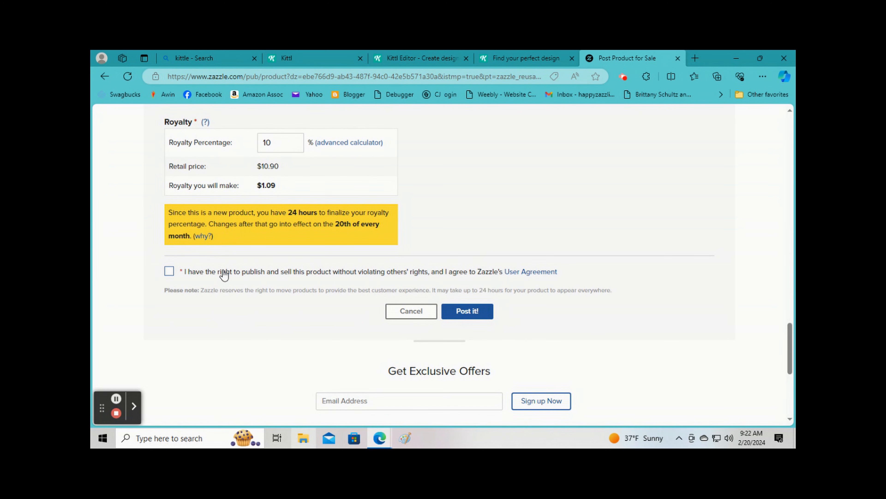
{"action": "left_click", "coordinate": [224, 274]}
{"action": "left_click", "coordinate": [456, 311]}
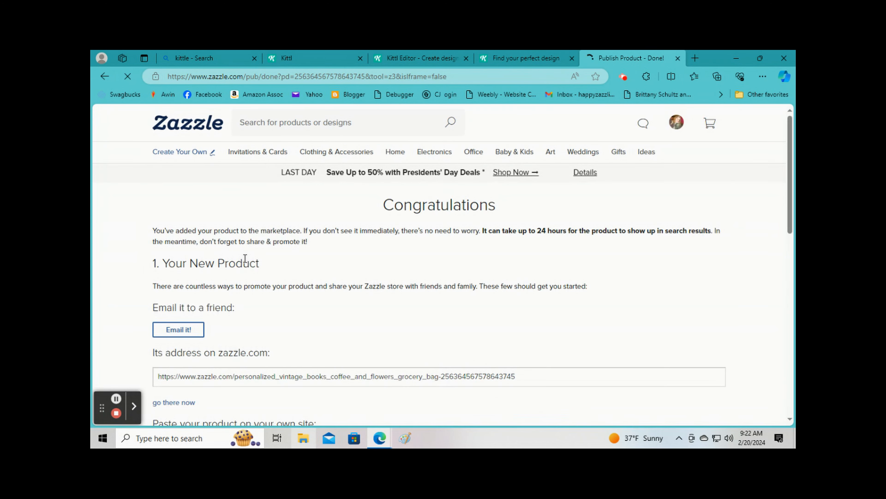
Step: Open the published grocery bag's page and transfer its design to a mug chosen from all available products
{"action": "scroll", "coordinate": [245, 259], "scroll_direction": "down", "scroll_amount": 4}
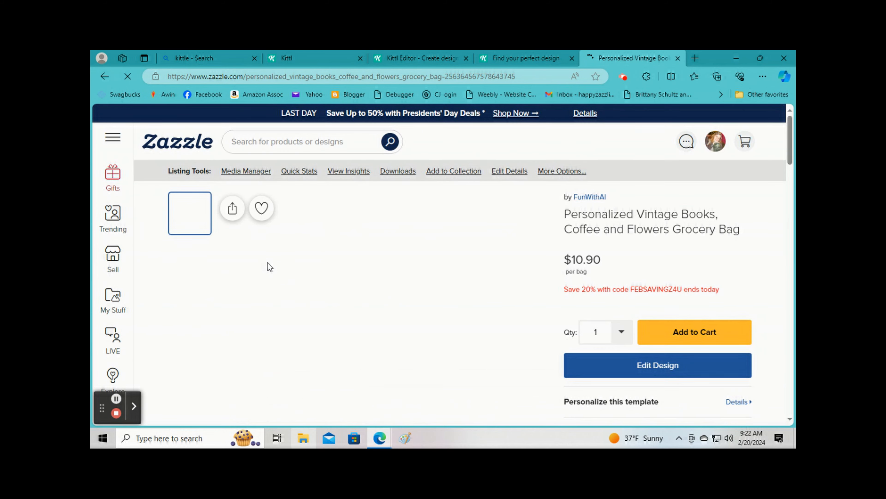
{"action": "scroll", "coordinate": [268, 262], "scroll_direction": "down", "scroll_amount": 1}
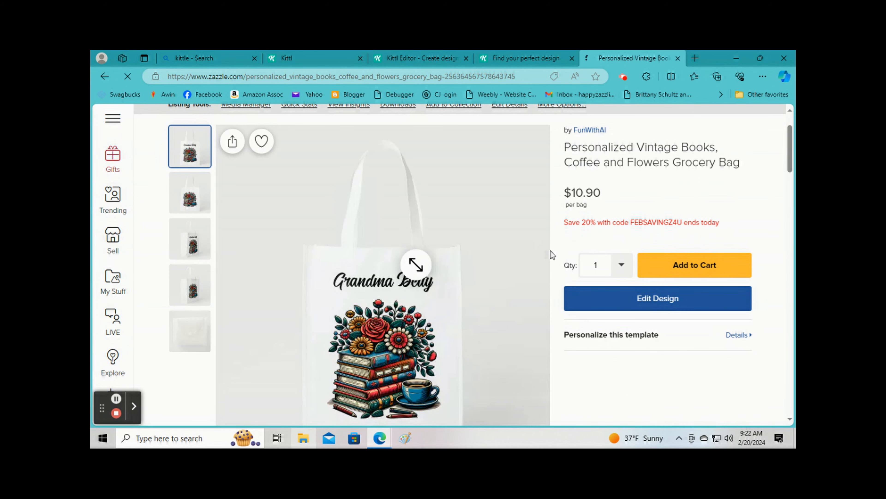
{"action": "scroll", "coordinate": [446, 241], "scroll_direction": "down", "scroll_amount": 5}
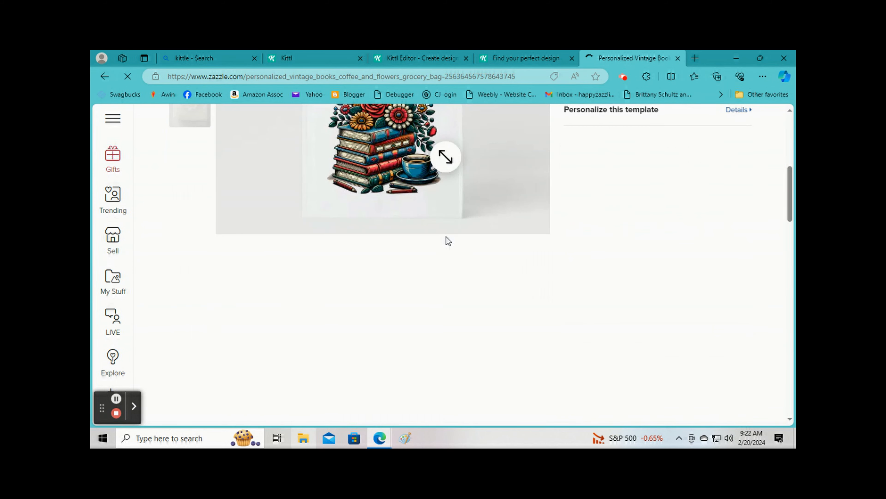
{"action": "scroll", "coordinate": [445, 237], "scroll_direction": "down", "scroll_amount": 5}
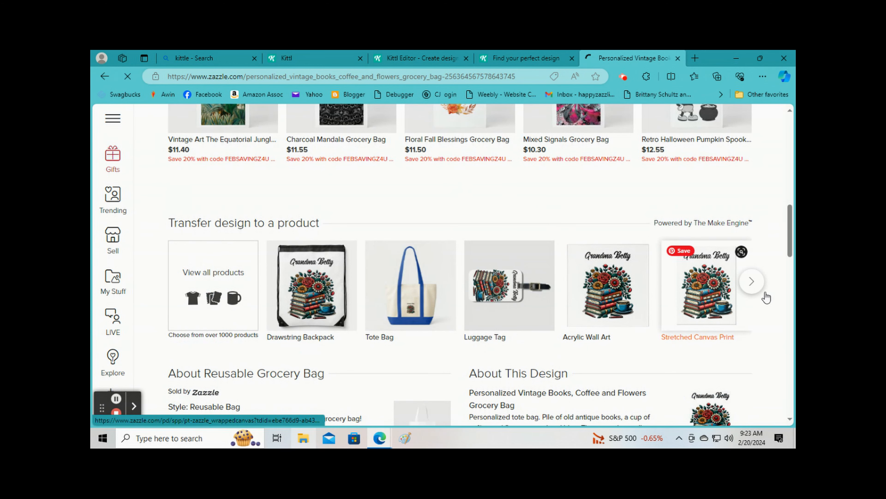
{"action": "left_click", "coordinate": [759, 285]}
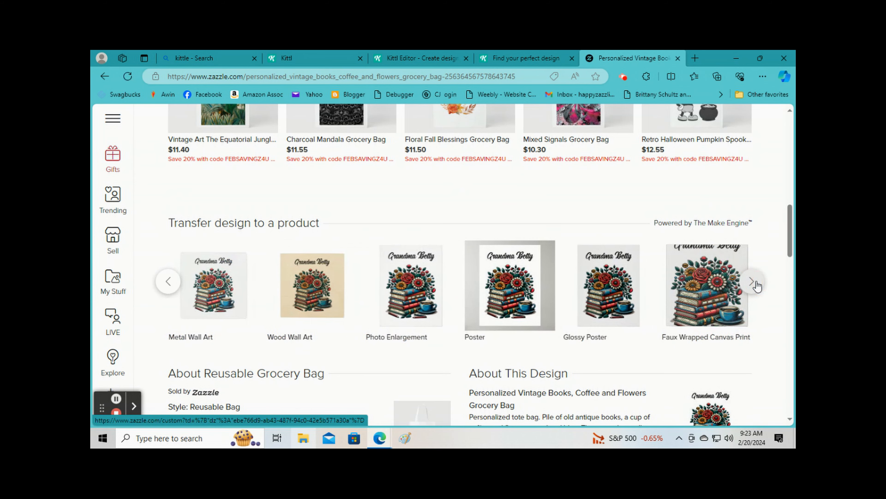
{"action": "left_click", "coordinate": [169, 282]}
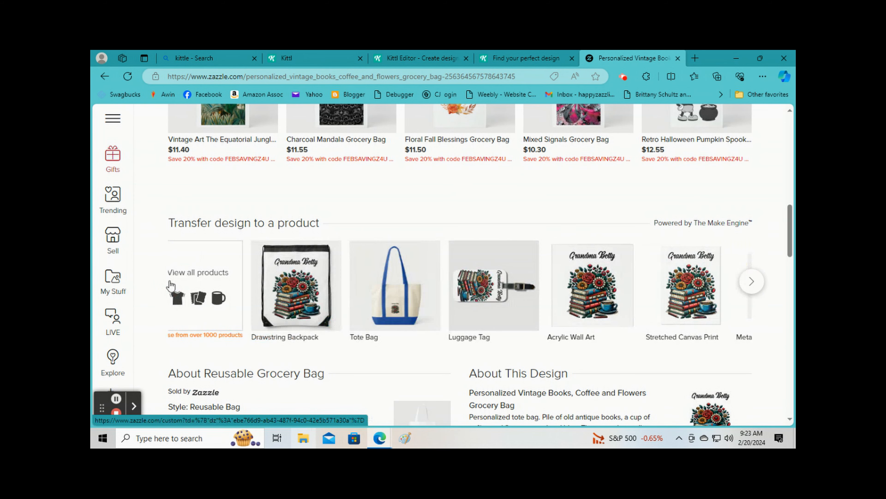
{"action": "left_click", "coordinate": [227, 283]}
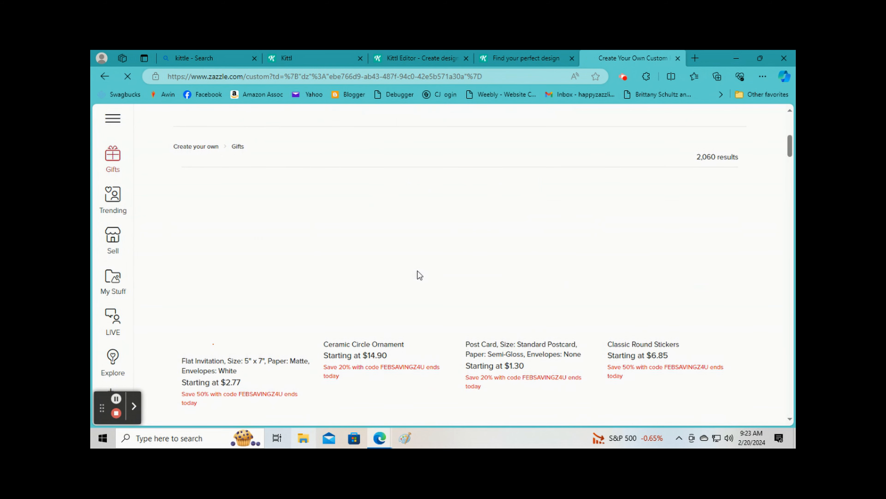
{"action": "scroll", "coordinate": [420, 275], "scroll_direction": "down", "scroll_amount": 10}
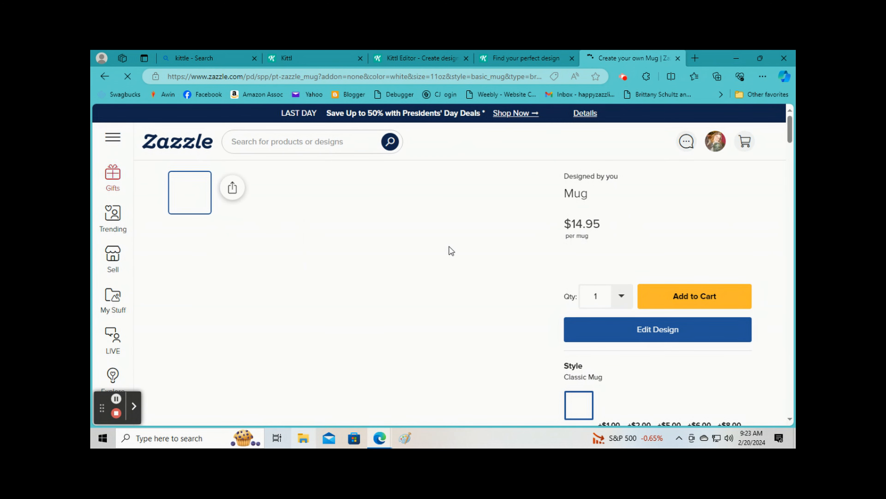
Step: Open the mug design for editing, fit and shrink the book image to the print area, and place it at the left end
{"action": "scroll", "coordinate": [450, 246], "scroll_direction": "down", "scroll_amount": 2}
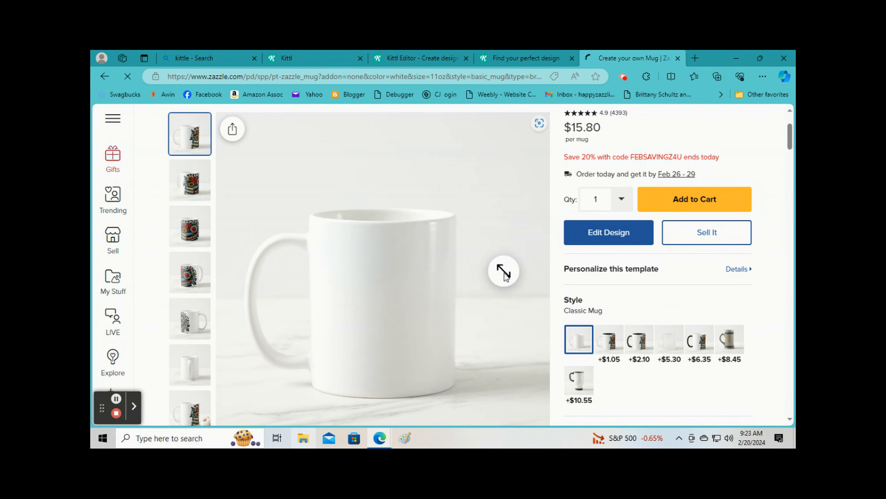
{"action": "left_click", "coordinate": [624, 240]}
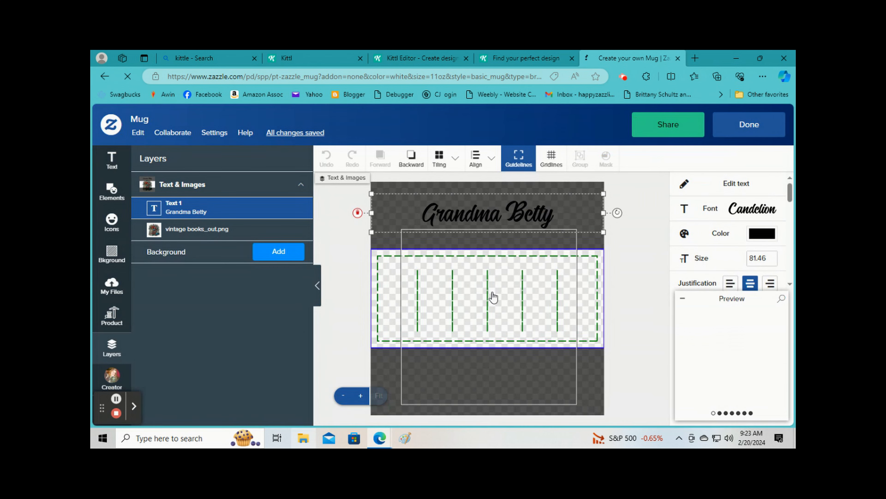
{"action": "left_click", "coordinate": [494, 295]}
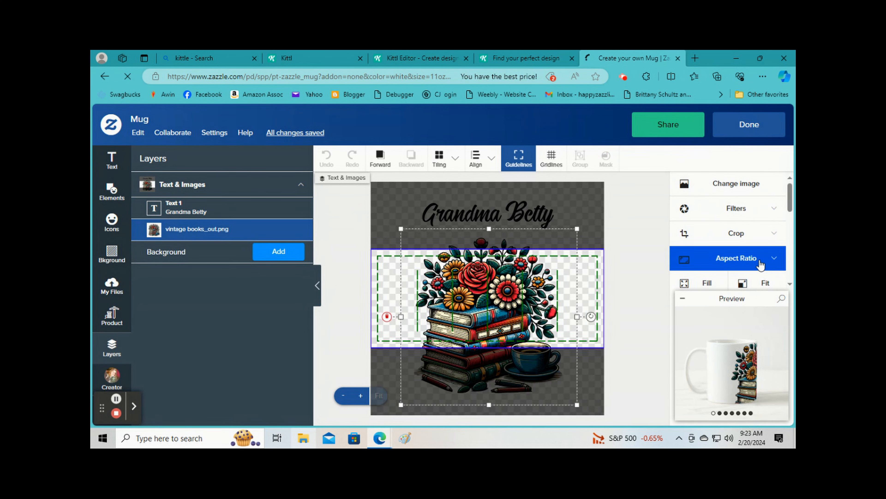
{"action": "left_click", "coordinate": [732, 258]}
{"action": "left_click", "coordinate": [760, 247]}
{"action": "left_click", "coordinate": [713, 274]}
{"action": "left_click", "coordinate": [713, 273]}
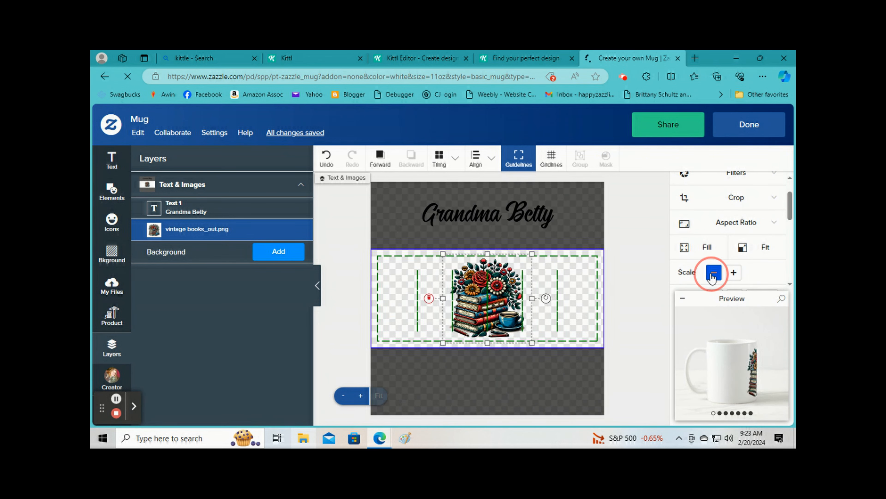
{"action": "left_click_drag", "start_coordinate": [511, 309], "coordinate": [441, 310]}
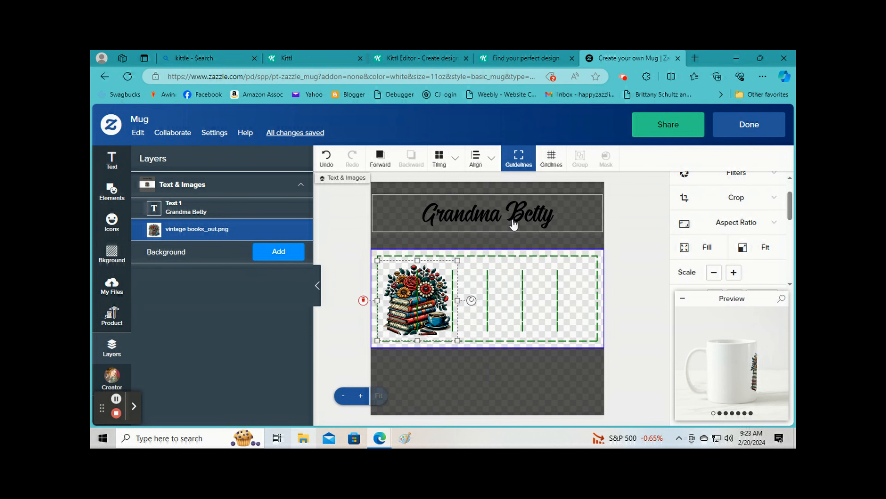
Step: Break the name text into two lines, one word each, and place it in the right half of the mug's print area
{"action": "left_click_drag", "start_coordinate": [513, 224], "coordinate": [551, 285]}
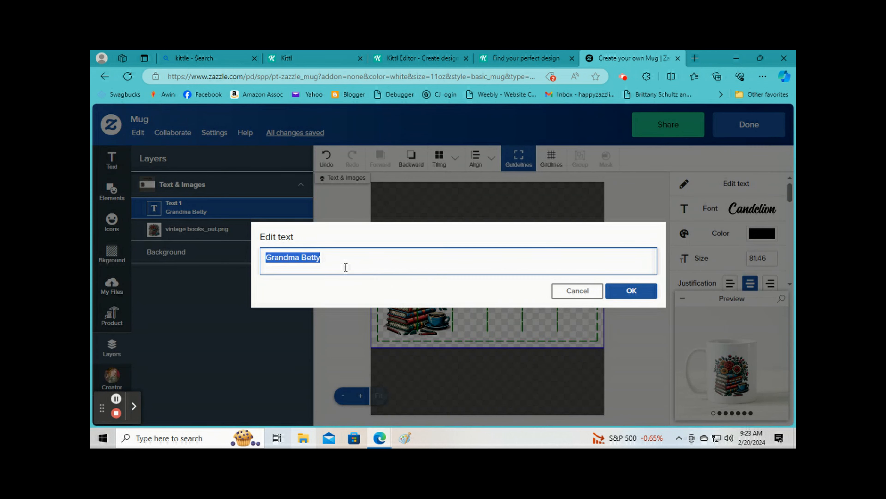
{"action": "left_click", "coordinate": [301, 258]}
{"action": "key", "text": "BackSpace"}
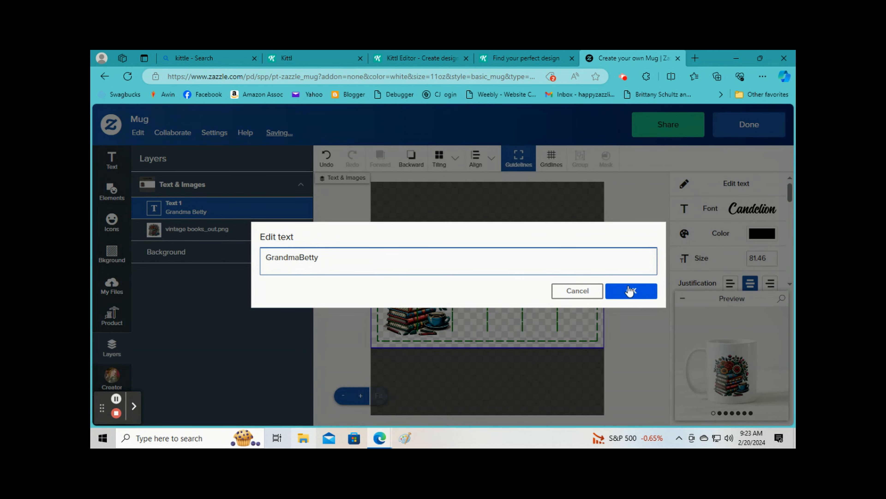
{"action": "key", "text": "Return"}
{"action": "left_click", "coordinate": [648, 295]}
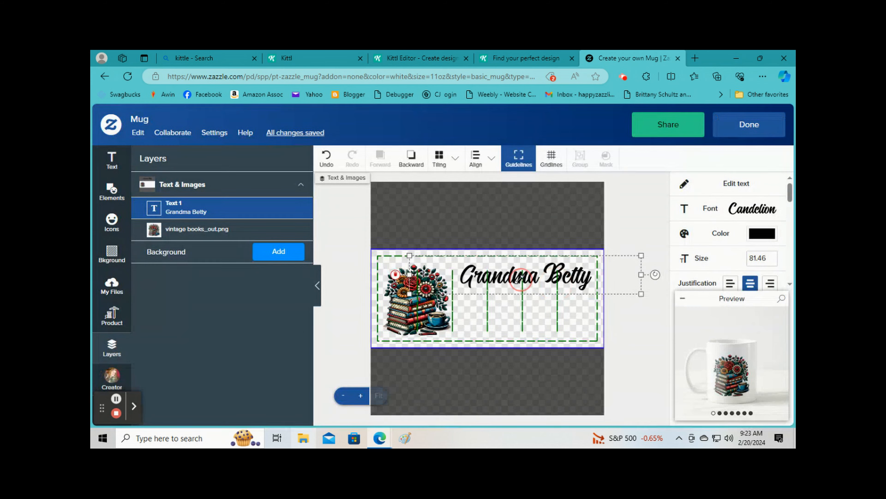
{"action": "left_click_drag", "start_coordinate": [501, 251], "coordinate": [561, 317]}
Step: Scale the name text down to size 59.38
{"action": "scroll", "coordinate": [745, 226], "scroll_direction": "down", "scroll_amount": 1}
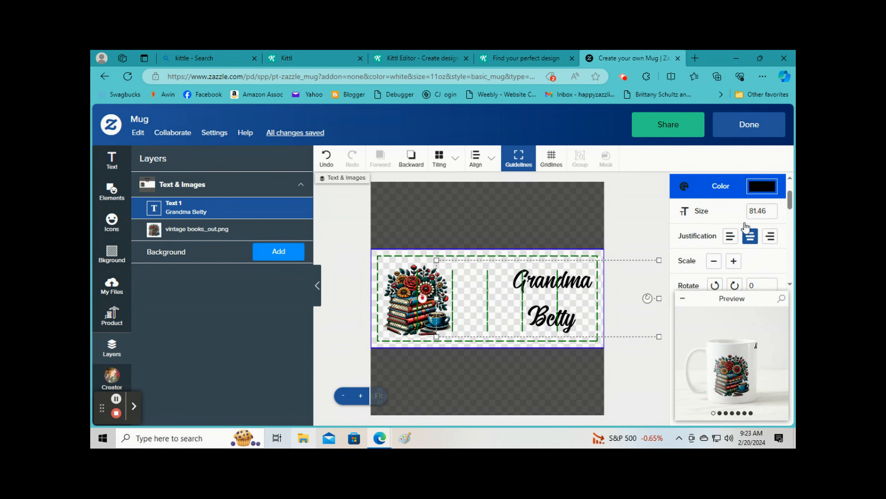
{"action": "left_click", "coordinate": [715, 254]}
{"action": "left_click", "coordinate": [714, 254]}
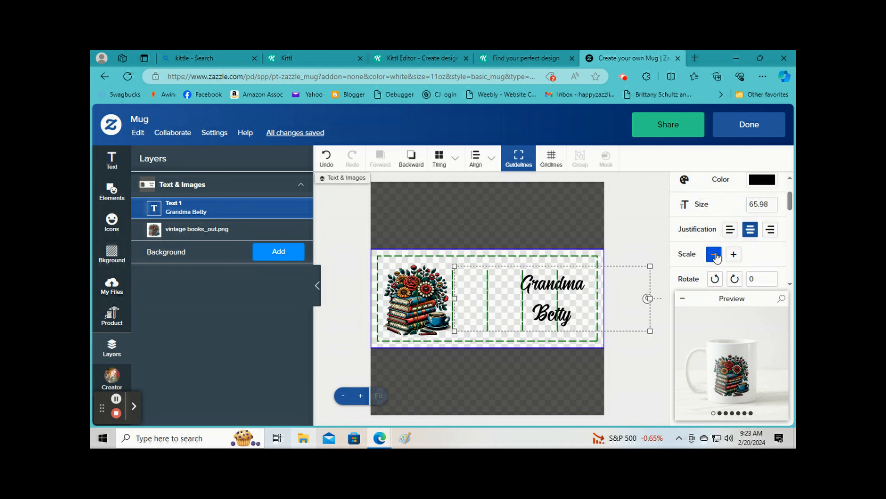
{"action": "left_click", "coordinate": [714, 255]}
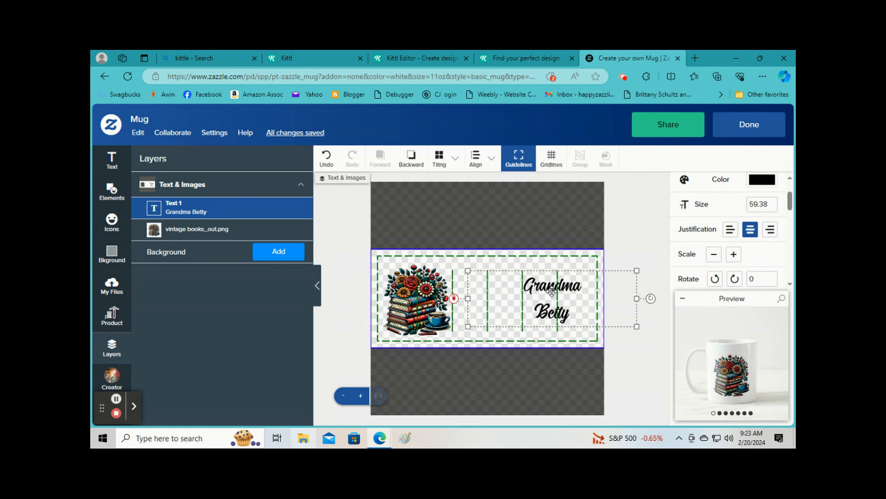
Step: Reduce the name text's line spacing to 0.9 and recenter it vertically in the print area's right half
{"action": "scroll", "coordinate": [728, 246], "scroll_direction": "down", "scroll_amount": 5}
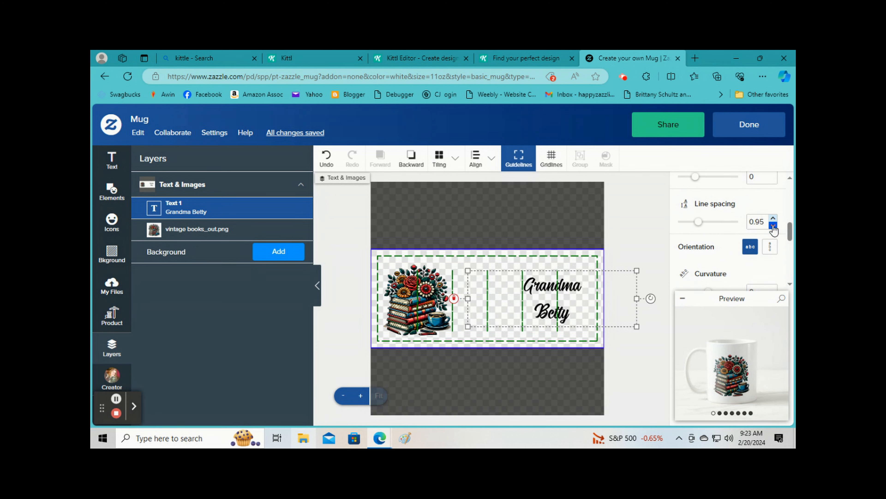
{"action": "left_click", "coordinate": [773, 226]}
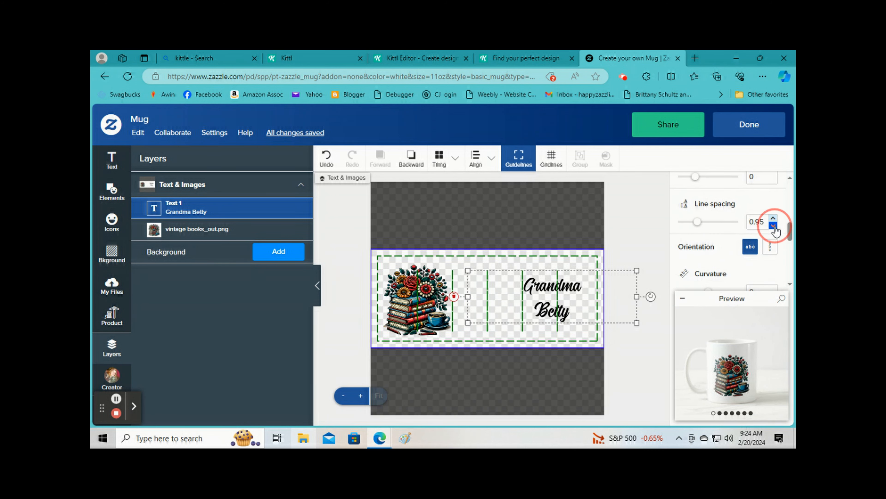
{"action": "left_click", "coordinate": [773, 227]}
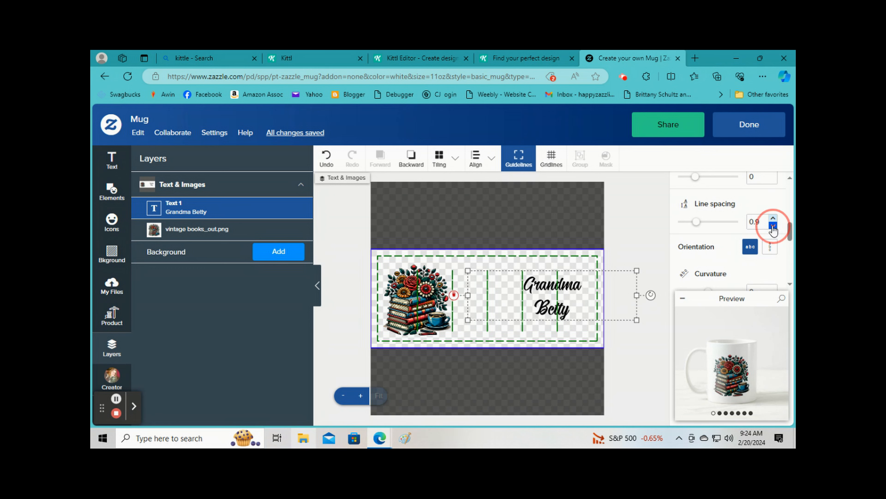
{"action": "left_click_drag", "start_coordinate": [572, 286], "coordinate": [574, 290]}
Step: Check the name text's template object options and finish editing the mug design
{"action": "scroll", "coordinate": [714, 248], "scroll_direction": "down", "scroll_amount": 2}
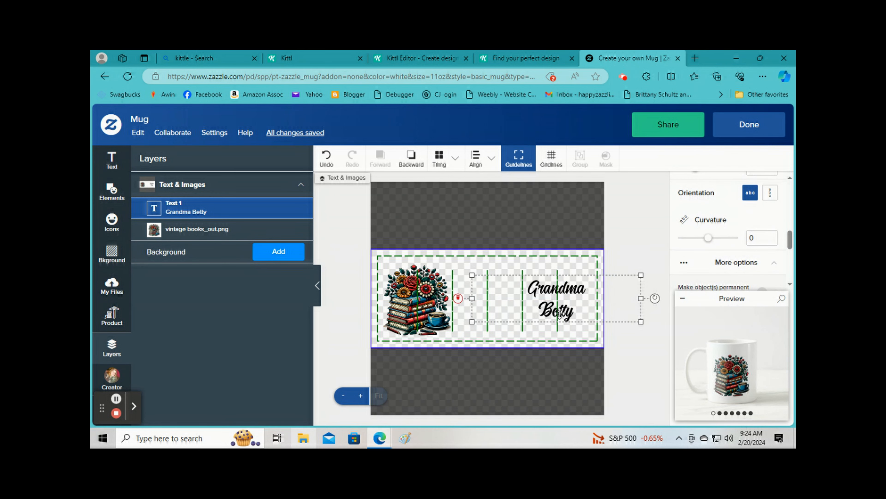
{"action": "scroll", "coordinate": [712, 238], "scroll_direction": "down", "scroll_amount": 5}
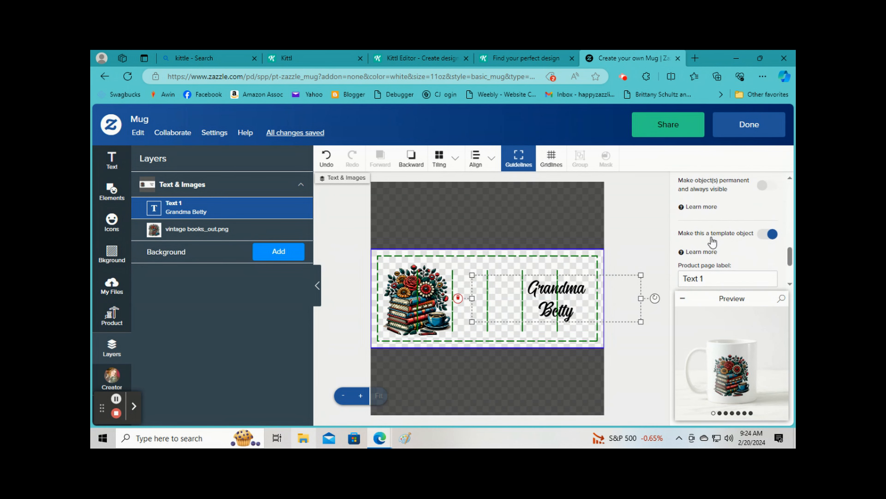
{"action": "scroll", "coordinate": [710, 249], "scroll_direction": "up", "scroll_amount": 2}
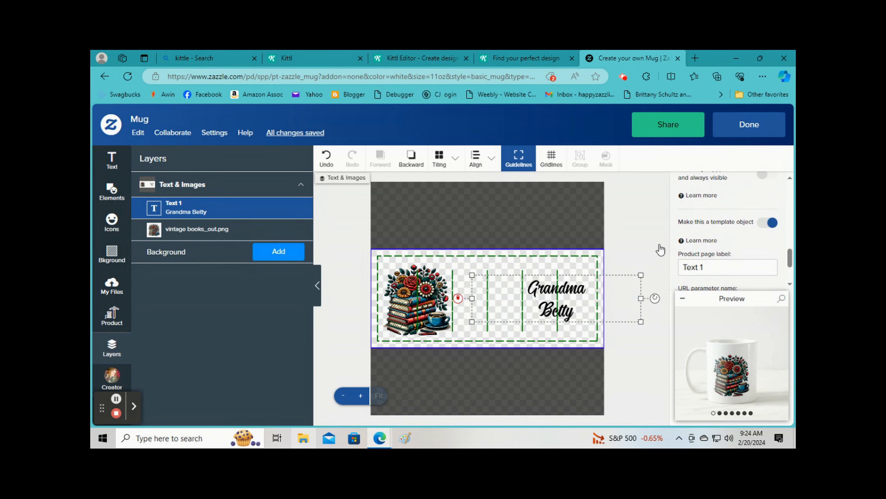
{"action": "left_click", "coordinate": [749, 124]}
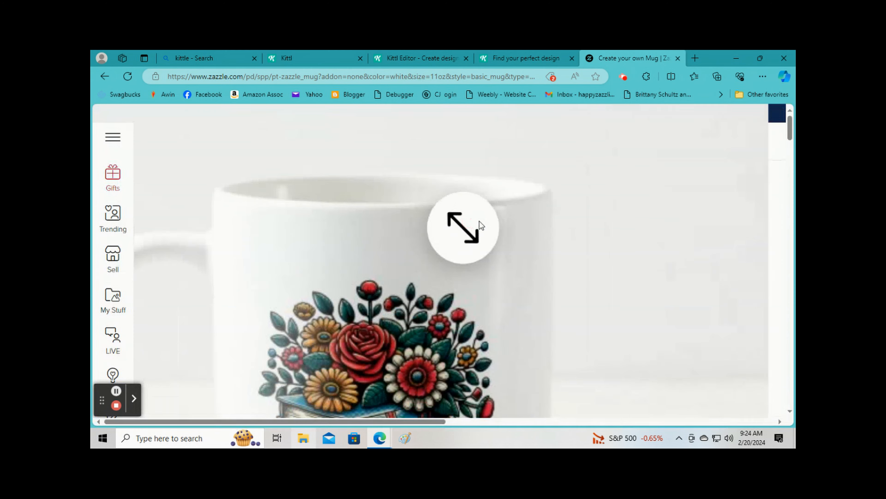
Step: Reopen the mug design, enlarge the book image slightly inside the left safe area, and preview the finished mug's name side
{"action": "left_click", "coordinate": [613, 188]}
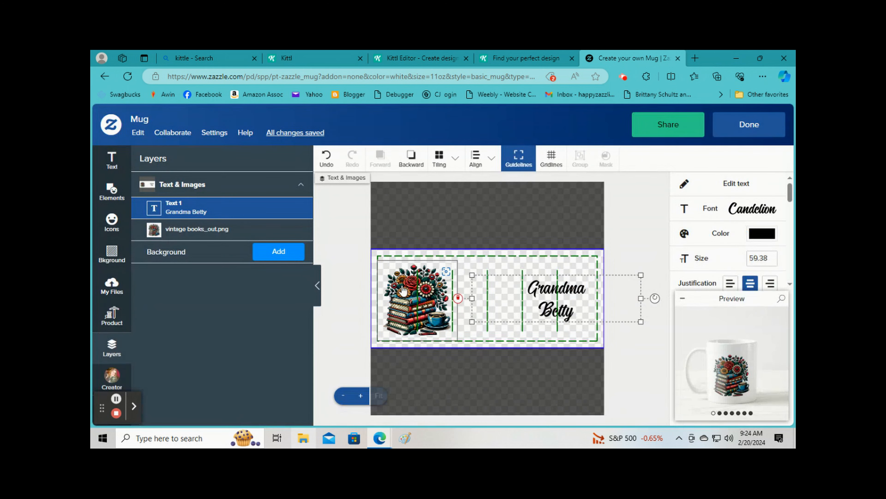
{"action": "left_click", "coordinate": [403, 290]}
{"action": "left_click_drag", "start_coordinate": [459, 258], "coordinate": [424, 285]}
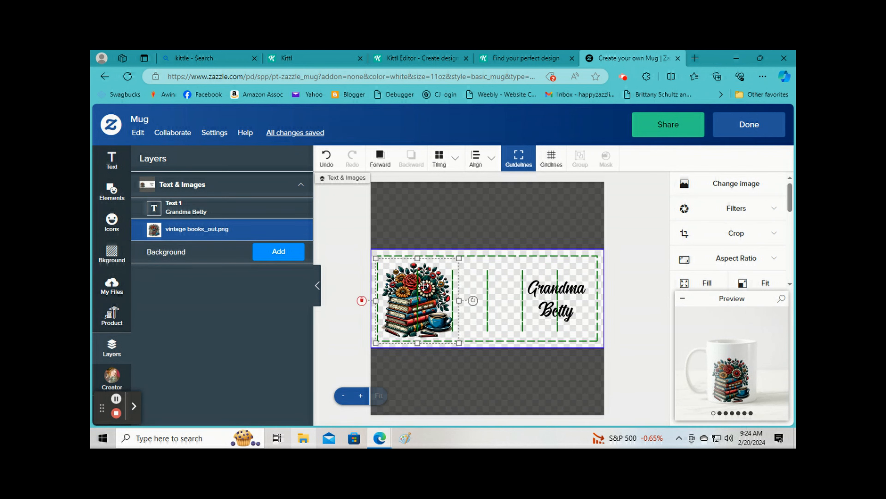
{"action": "left_click_drag", "start_coordinate": [424, 285], "coordinate": [426, 286]}
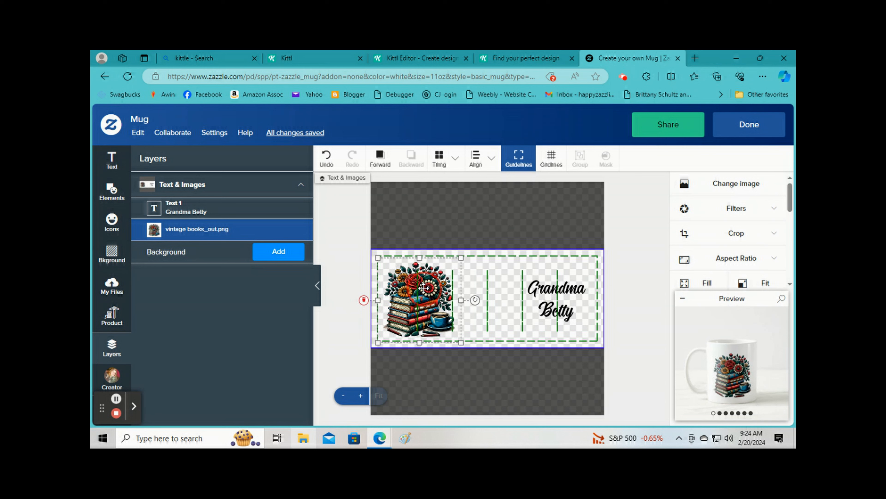
{"action": "left_click", "coordinate": [760, 131]}
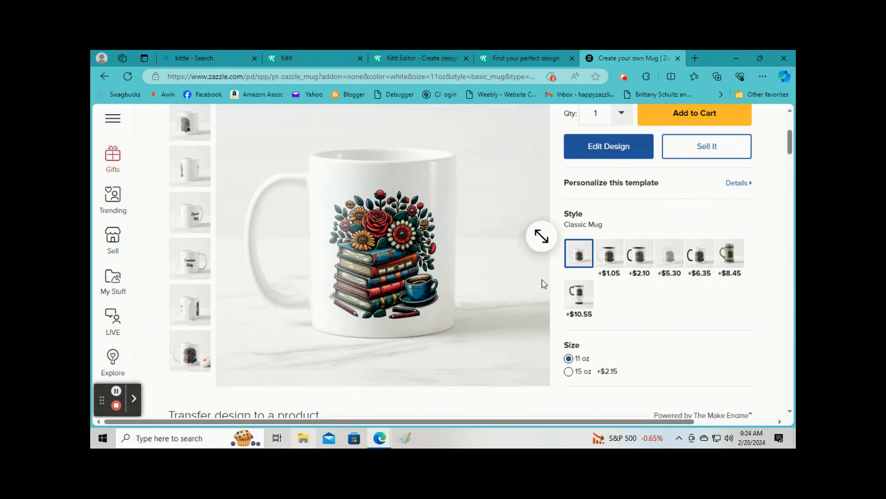
{"action": "left_click", "coordinate": [189, 306]}
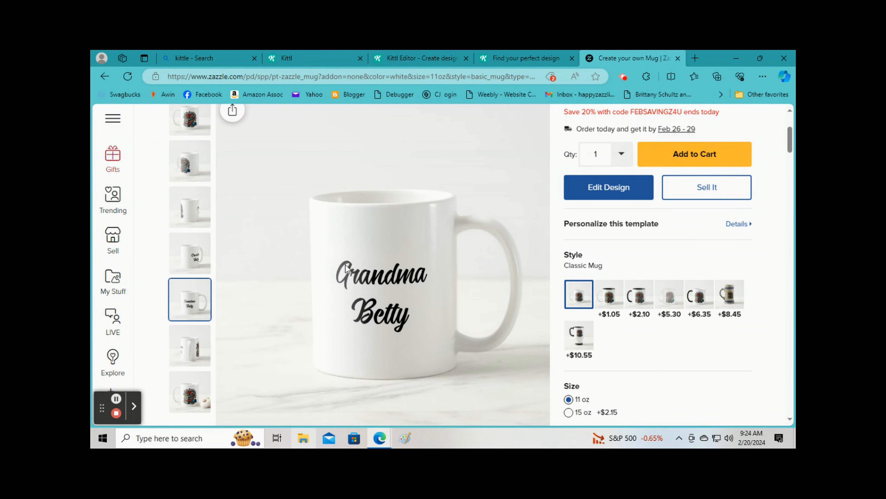
Step: Check the mug template's personalization field and preview the side with the book illustration
{"action": "left_click", "coordinate": [628, 228]}
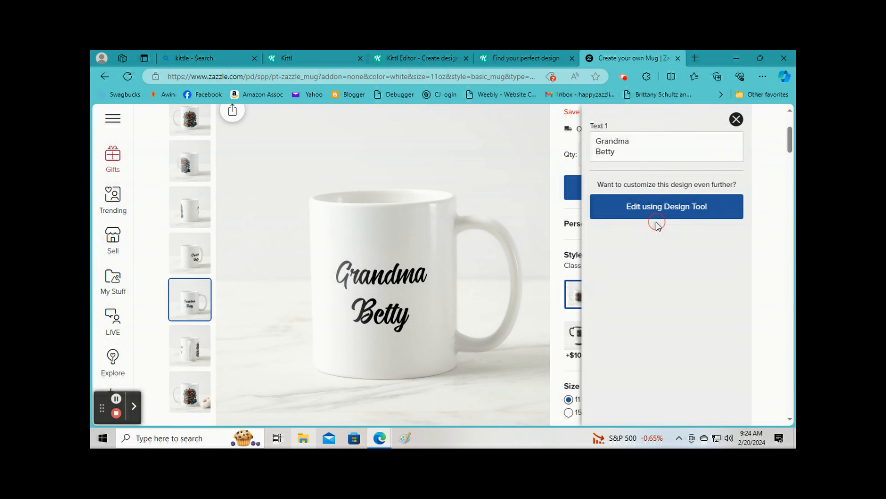
{"action": "left_click", "coordinate": [736, 120]}
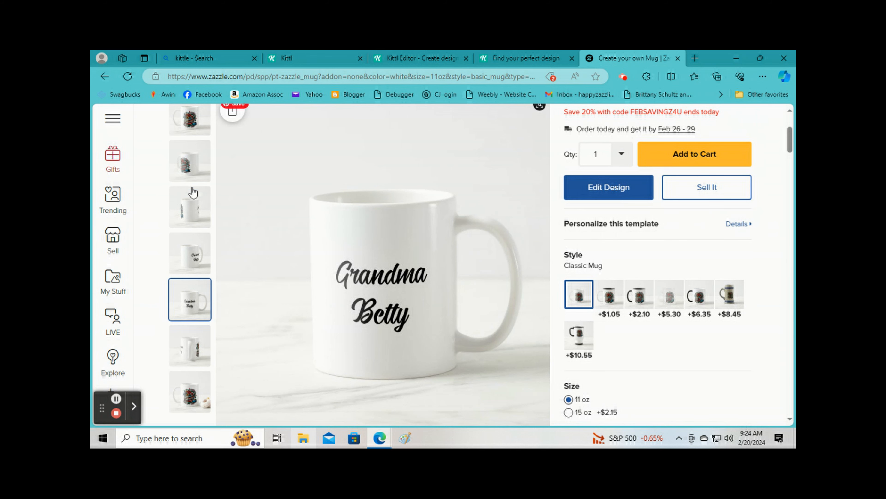
{"action": "scroll", "coordinate": [193, 193], "scroll_direction": "up", "scroll_amount": 2}
{"action": "left_click", "coordinate": [197, 148]}
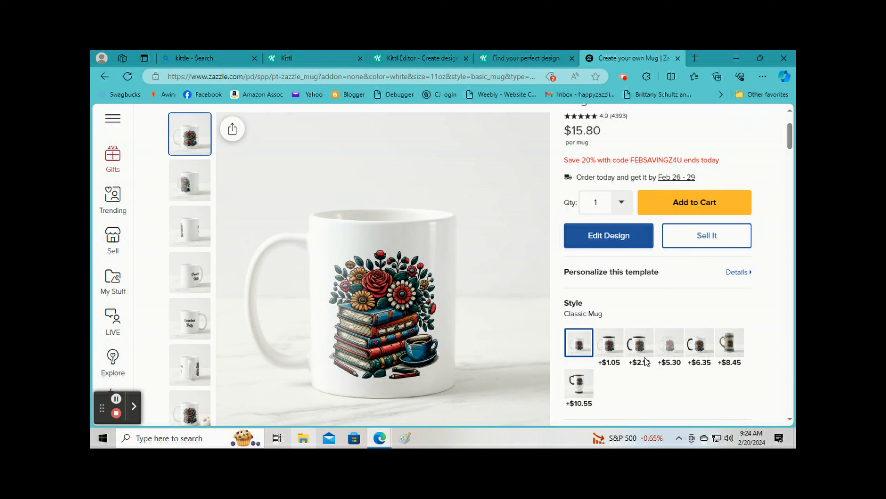
Step: Preview the design on the Combo Mug style and switch back to the Classic Mug
{"action": "left_click", "coordinate": [640, 352]}
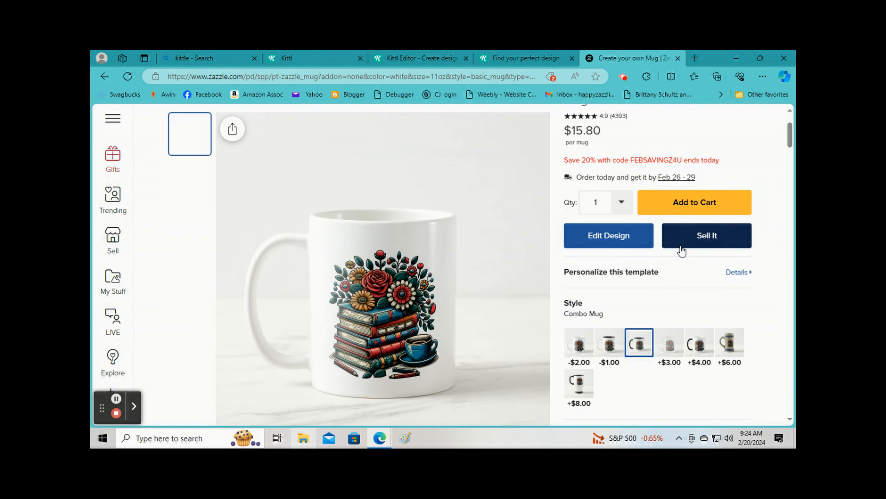
{"action": "scroll", "coordinate": [682, 250], "scroll_direction": "down", "scroll_amount": 1}
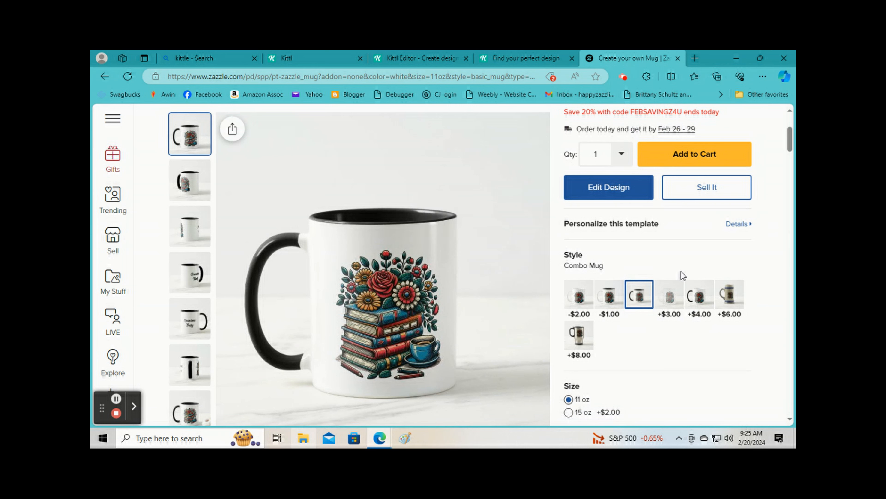
{"action": "left_click", "coordinate": [579, 301]}
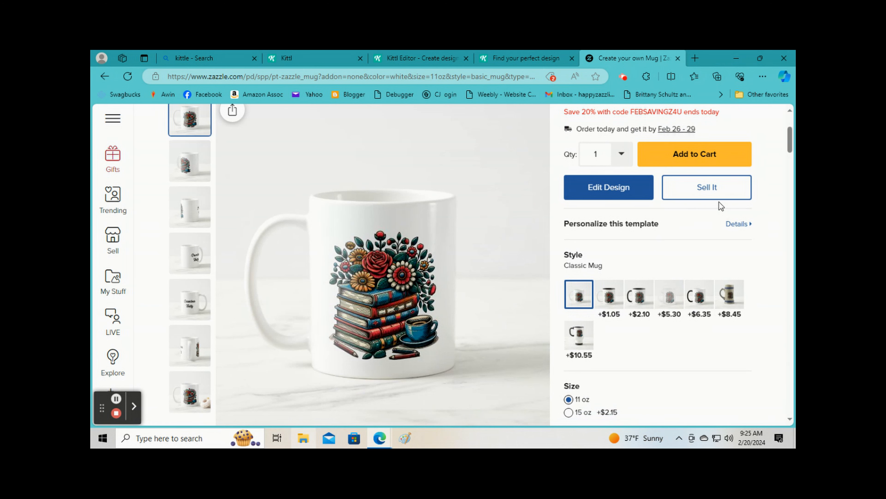
Step: Start posting the mug for sale and assign it to the Mugs & Cups marketplace department
{"action": "left_click", "coordinate": [706, 194]}
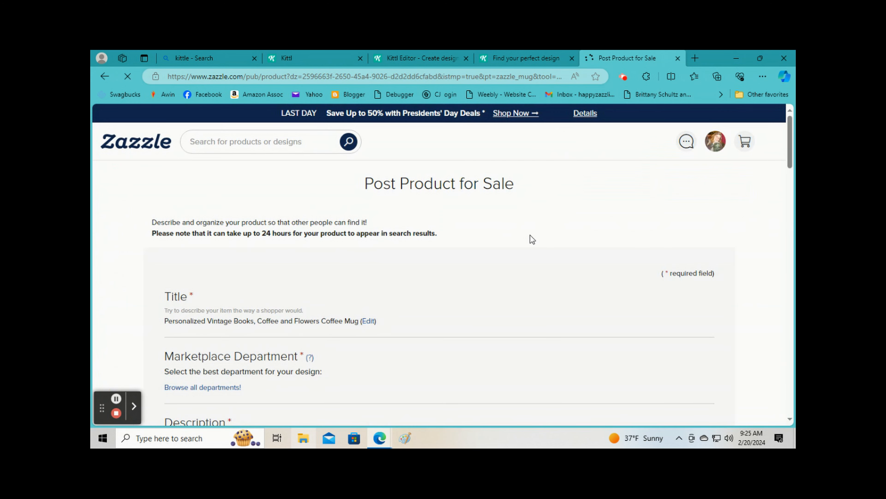
{"action": "scroll", "coordinate": [388, 244], "scroll_direction": "down", "scroll_amount": 2}
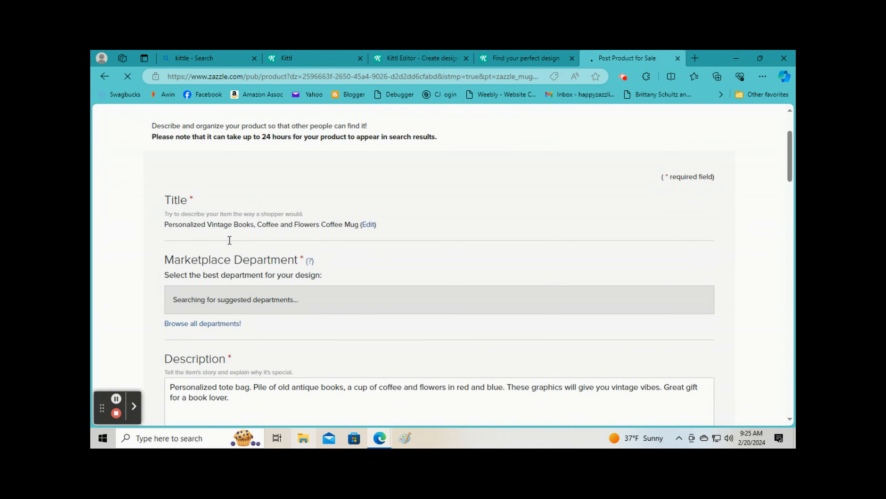
{"action": "left_click", "coordinate": [176, 309]}
{"action": "scroll", "coordinate": [227, 303], "scroll_direction": "down", "scroll_amount": 2}
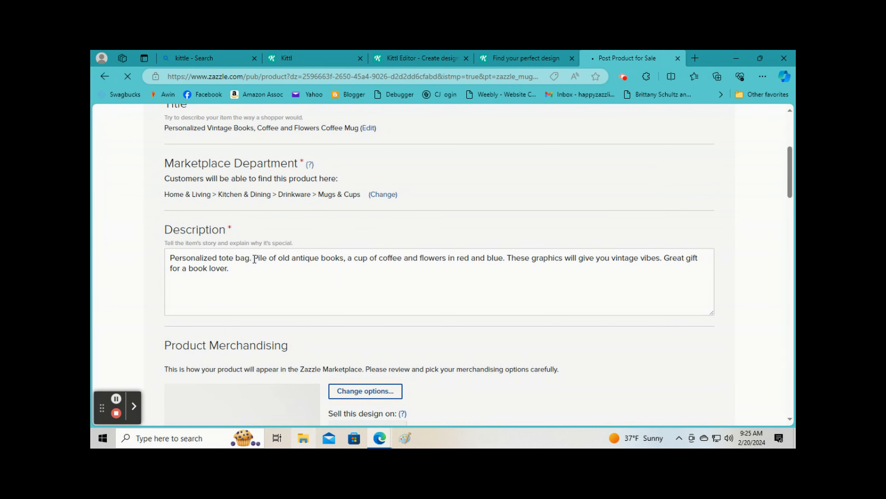
Step: Replace "tote bag" in the product description so that it opens with "Personalized coffee cup."
{"action": "left_click_drag", "start_coordinate": [249, 257], "coordinate": [219, 253]}
{"action": "type", "text": "coffee cup"}
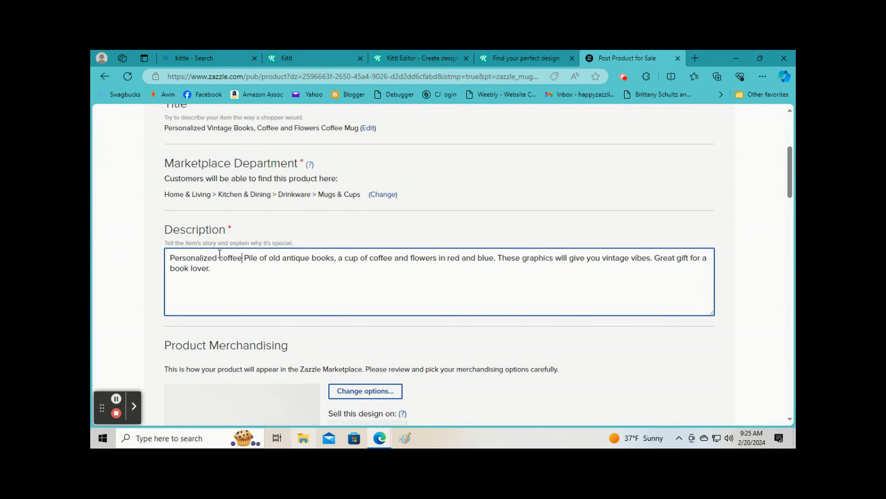
{"action": "type", "text": "."}
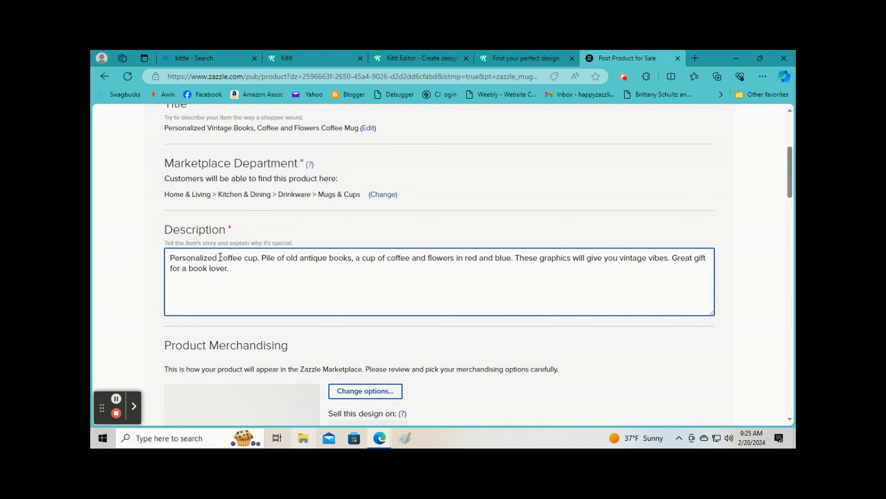
Step: Review the remaining listing details, accept the publishing rights agreement and post the mug for sale
{"action": "scroll", "coordinate": [237, 286], "scroll_direction": "down", "scroll_amount": 10}
{"action": "scroll", "coordinate": [205, 196], "scroll_direction": "down", "scroll_amount": 8}
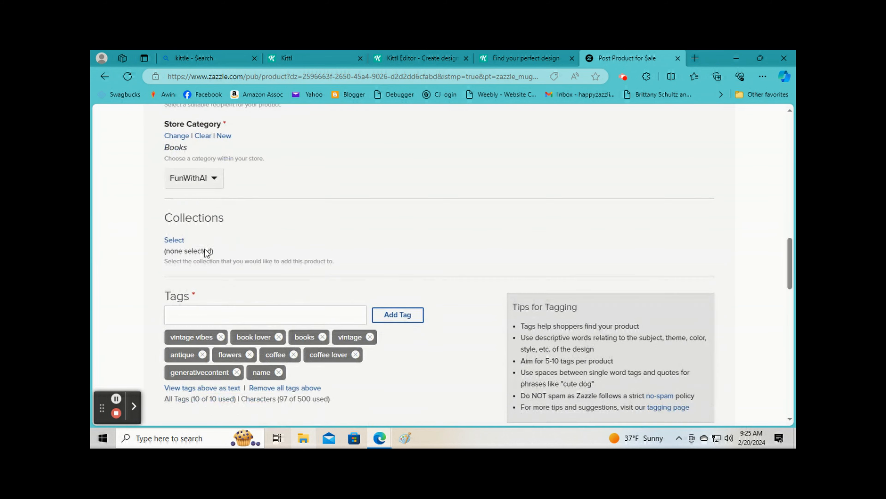
{"action": "scroll", "coordinate": [267, 267], "scroll_direction": "down", "scroll_amount": 10}
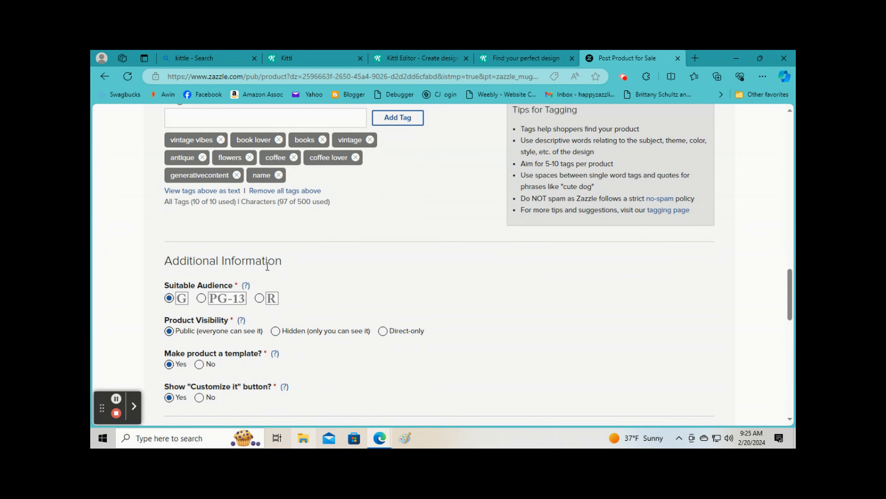
{"action": "left_click", "coordinate": [211, 326]}
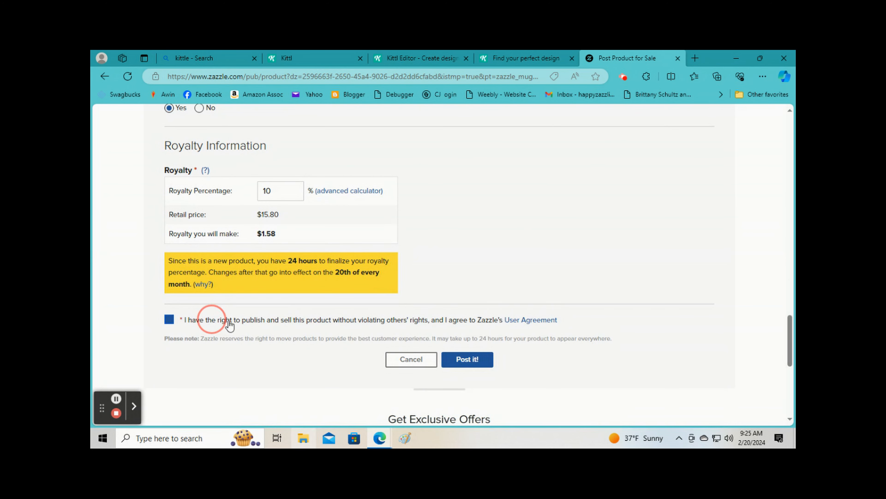
{"action": "left_click", "coordinate": [465, 360]}
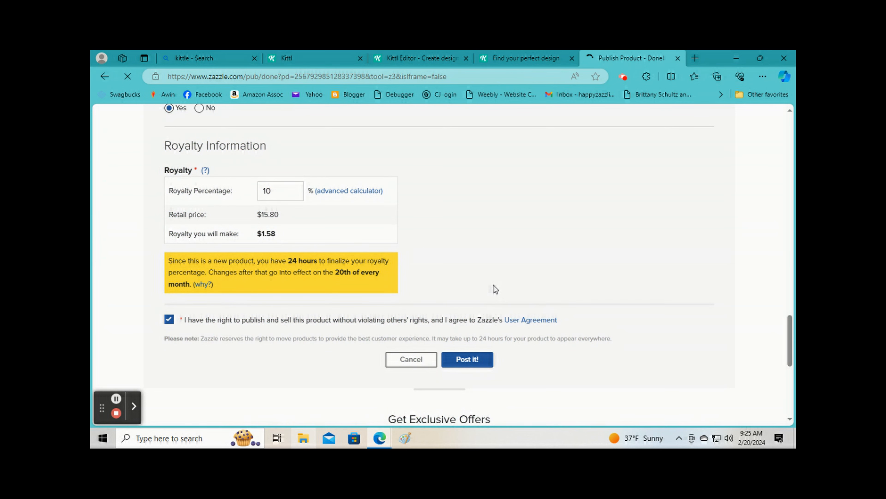
Step: Open the newly posted mug's product page and look over the listing
{"action": "scroll", "coordinate": [347, 310], "scroll_direction": "down", "scroll_amount": 3}
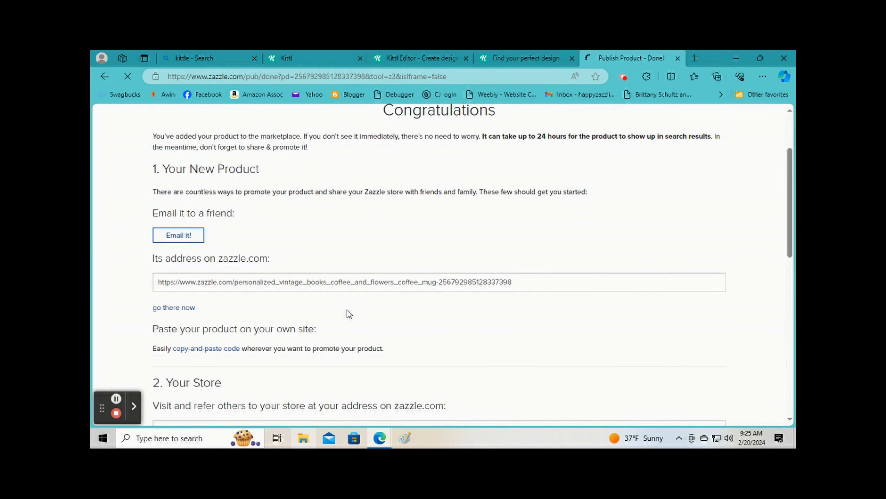
{"action": "left_click", "coordinate": [177, 306]}
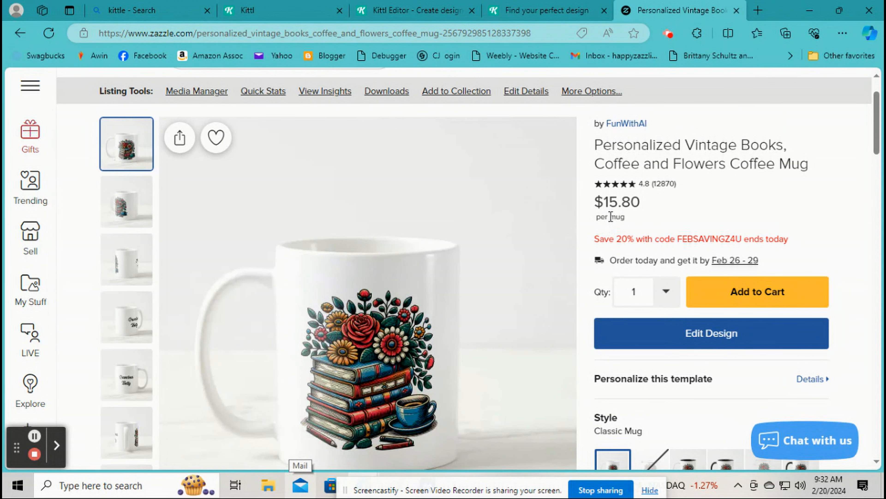
{"action": "scroll", "coordinate": [487, 210], "scroll_direction": "down", "scroll_amount": 2}
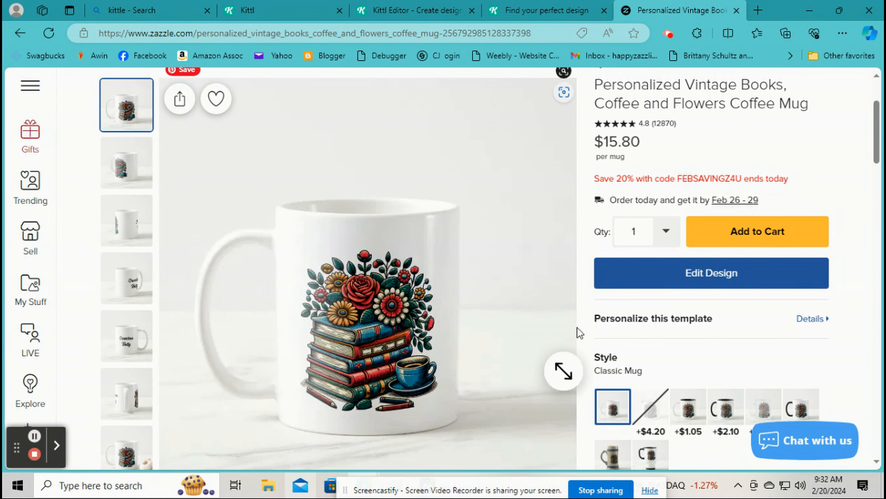
{"action": "scroll", "coordinate": [453, 146], "scroll_direction": "up", "scroll_amount": 2}
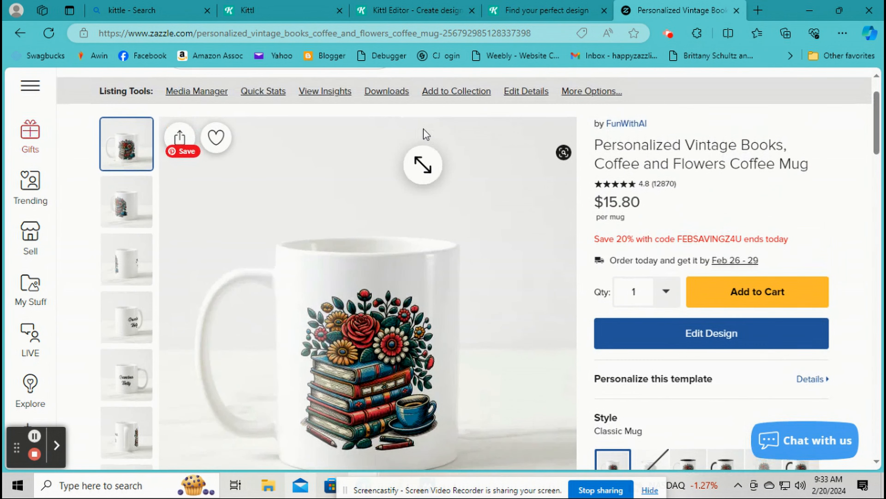
Step: Download the Left and Right product mockups of the mug and return to its listing
{"action": "left_click", "coordinate": [386, 91]}
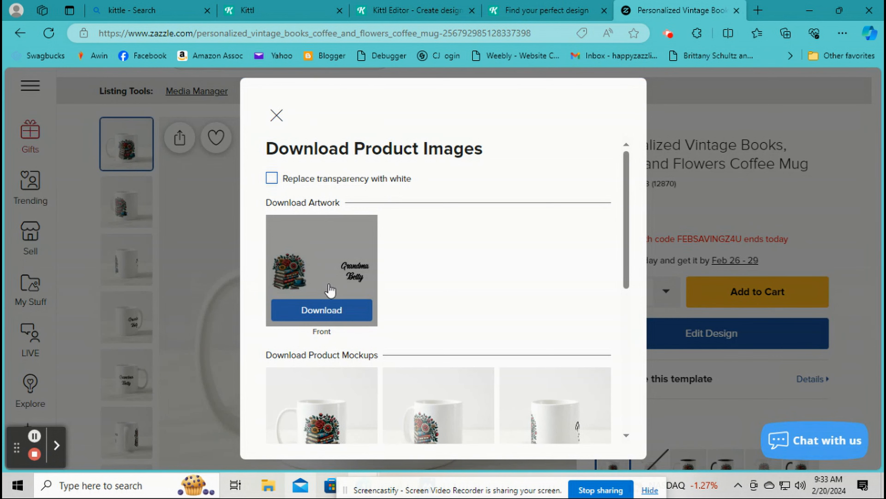
{"action": "scroll", "coordinate": [353, 274], "scroll_direction": "down", "scroll_amount": 4}
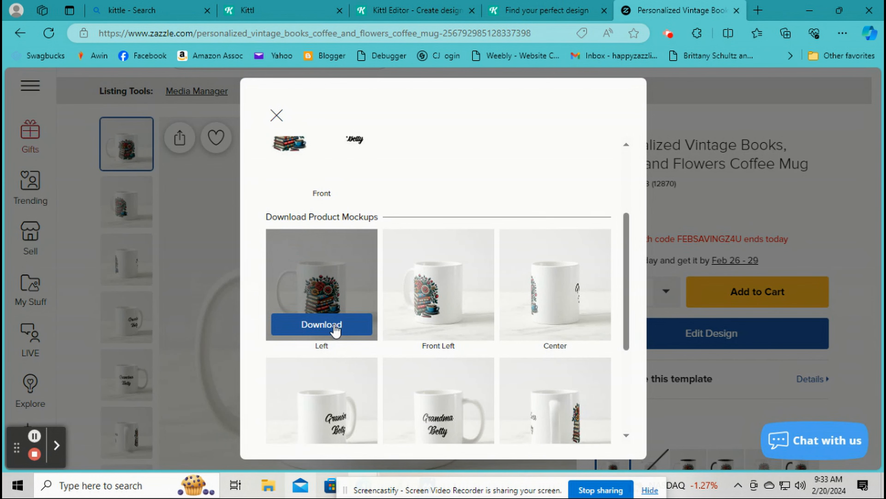
{"action": "left_click", "coordinate": [332, 328]}
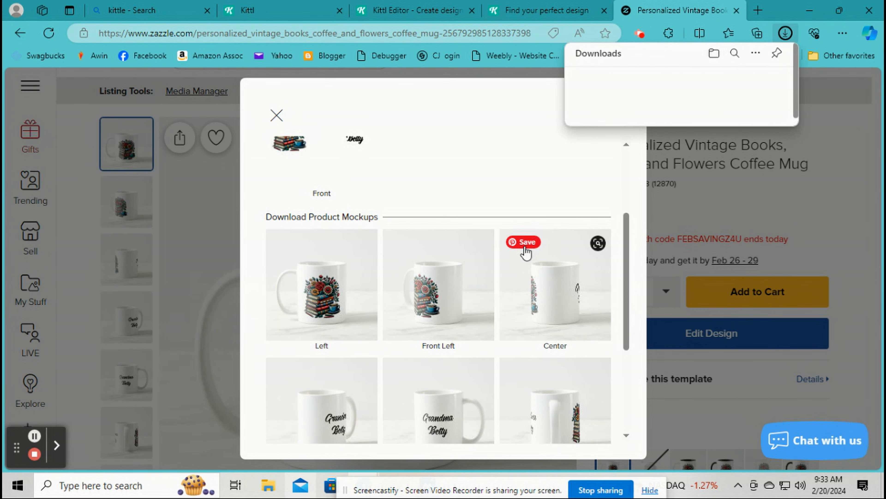
{"action": "scroll", "coordinate": [469, 410], "scroll_direction": "down", "scroll_amount": 3}
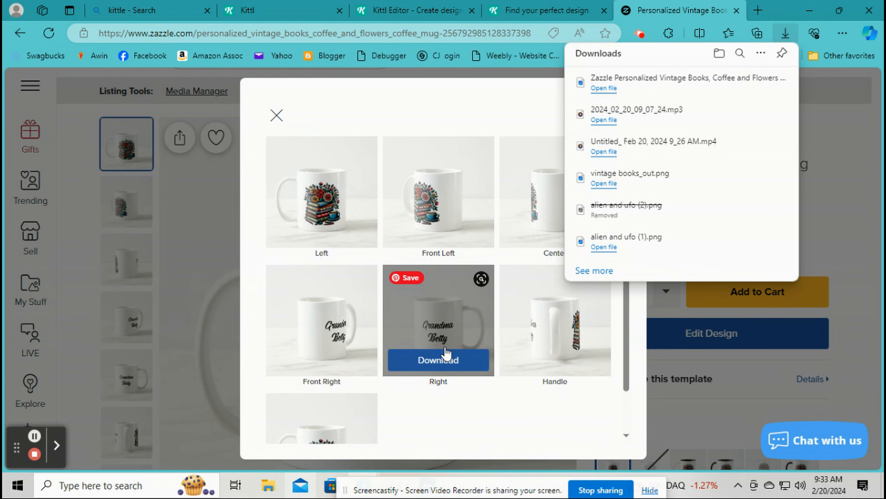
{"action": "left_click", "coordinate": [438, 360]}
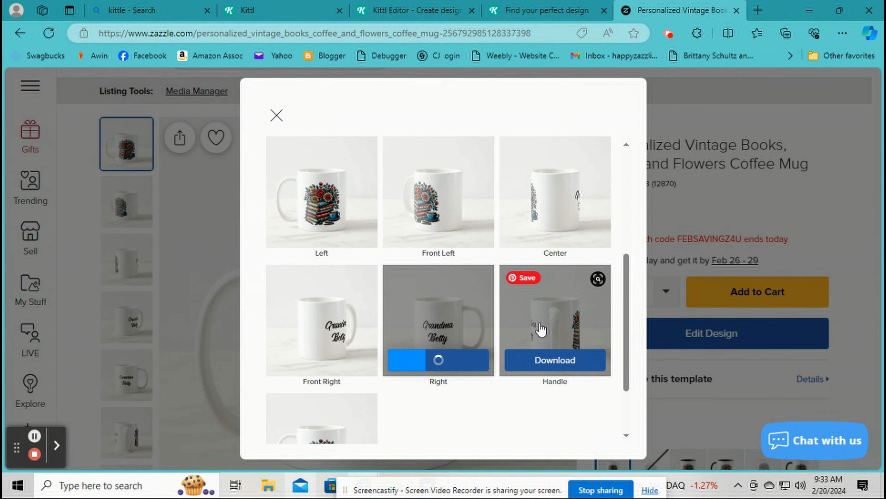
{"action": "left_click", "coordinate": [826, 209]}
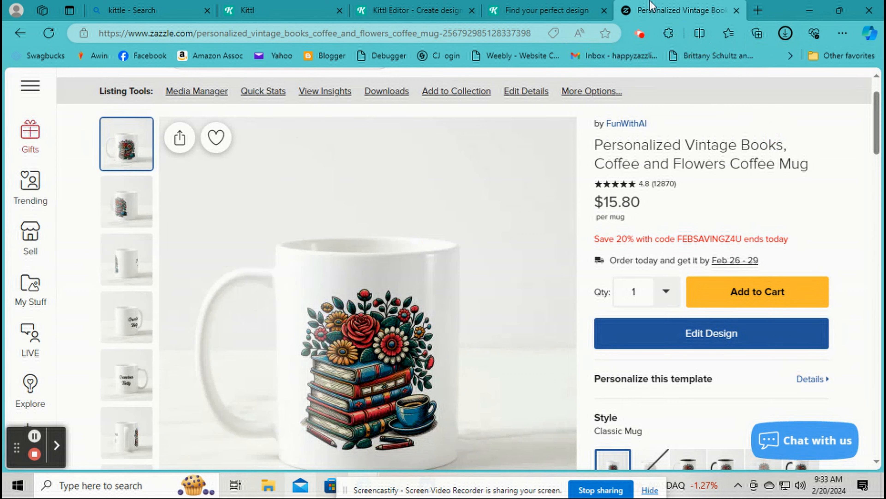
Step: Switch to the Kittl editor and upload the two downloaded Zazzle mug mockups from the Downloads folder
{"action": "left_click", "coordinate": [402, 10]}
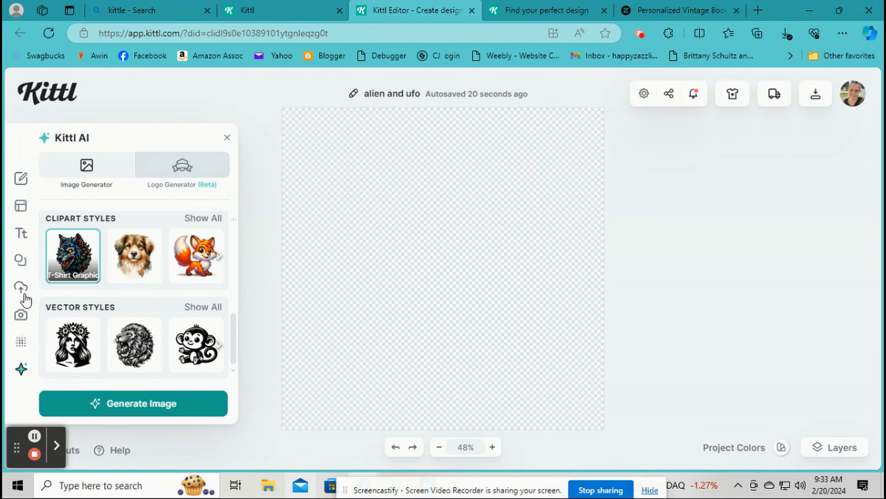
{"action": "left_click", "coordinate": [23, 293]}
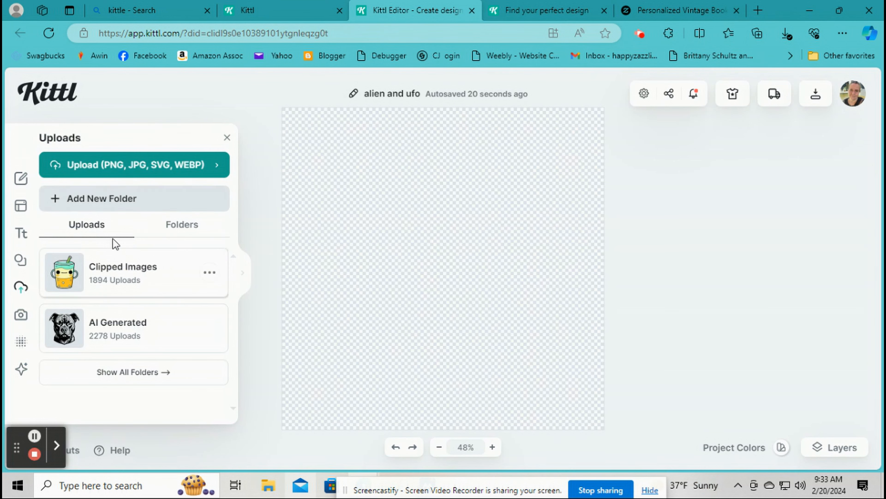
{"action": "left_click", "coordinate": [80, 164]}
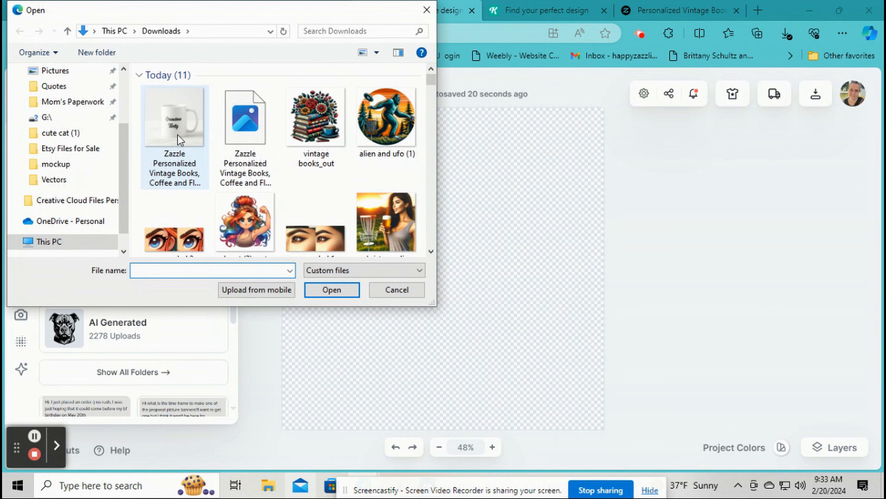
{"action": "left_click", "coordinate": [178, 140]}
{"action": "left_click", "coordinate": [234, 126], "text": "ctrl"}
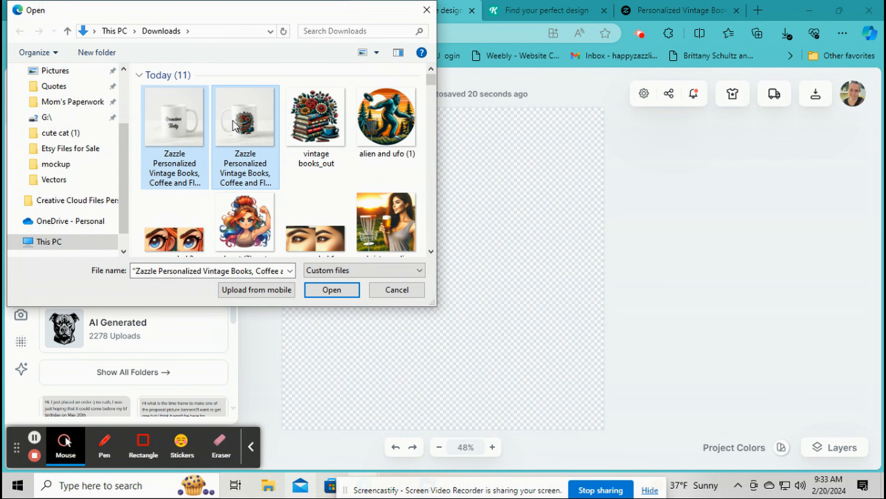
{"action": "right_click", "coordinate": [232, 122]}
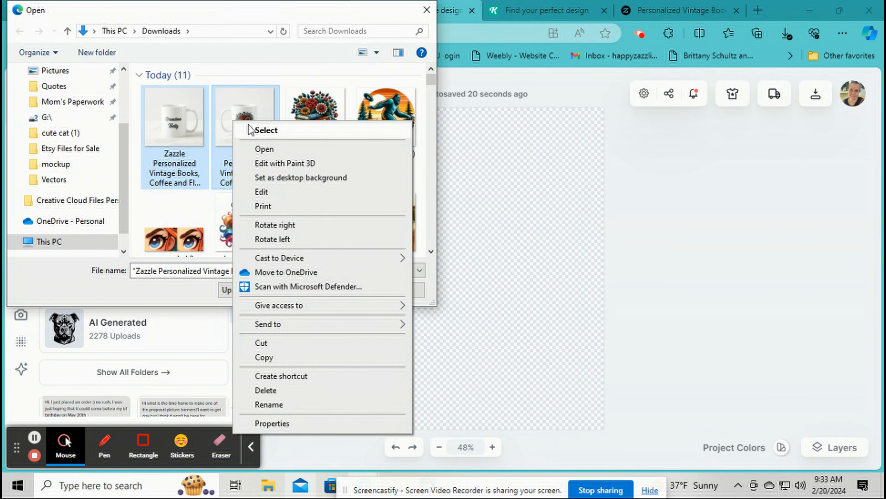
{"action": "left_click", "coordinate": [248, 129]}
{"action": "left_click", "coordinate": [251, 446]}
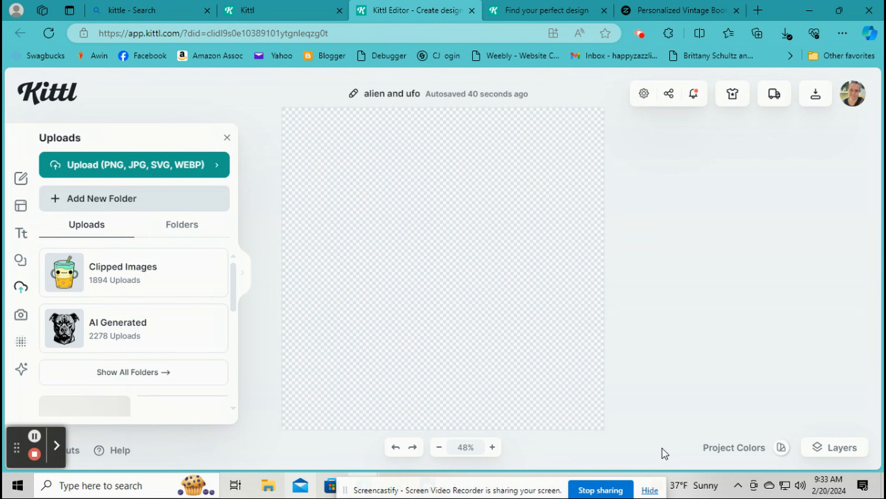
Step: Place the book-side mug mockup on the canvas, enlarge it and remove its background with AI Background Remover
{"action": "scroll", "coordinate": [131, 324], "scroll_direction": "down", "scroll_amount": 2}
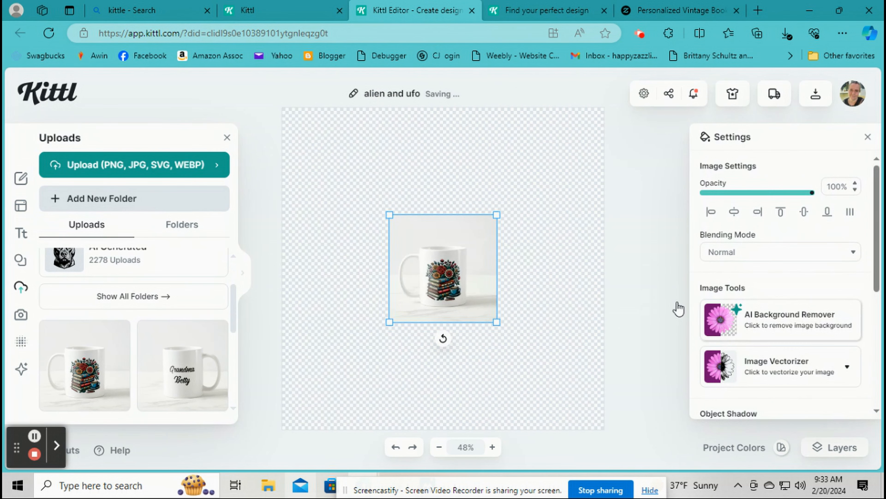
{"action": "left_click_drag", "start_coordinate": [497, 214], "coordinate": [575, 138]}
{"action": "left_click", "coordinate": [767, 324]}
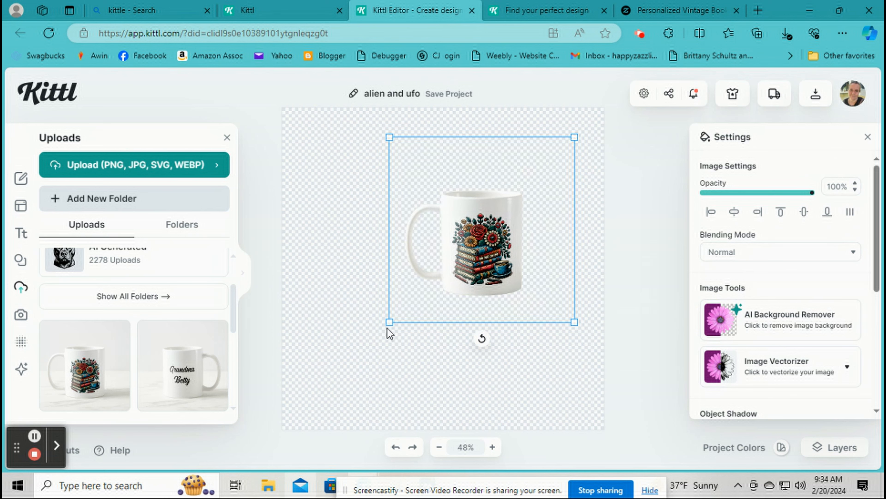
Step: Enlarge the cut-out mug further and move it to the canvas's upper left area
{"action": "left_click_drag", "start_coordinate": [390, 323], "coordinate": [273, 438]}
{"action": "left_click_drag", "start_coordinate": [413, 296], "coordinate": [413, 240]}
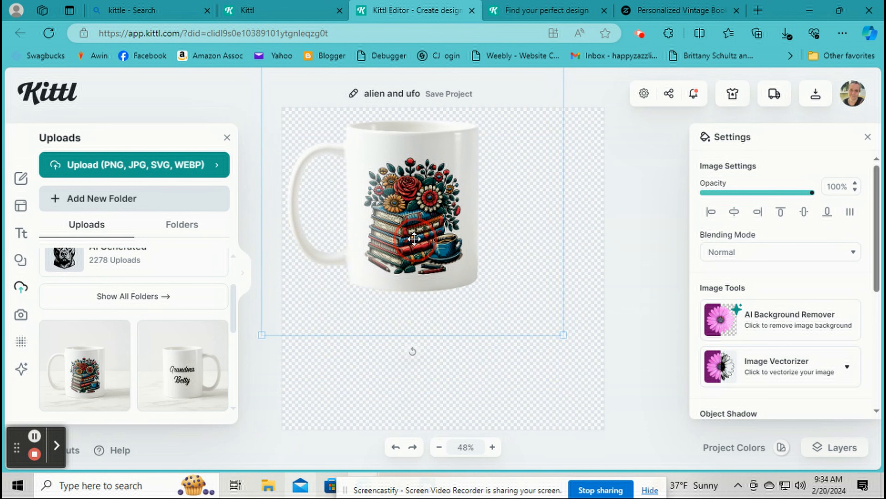
Step: Give the book-side mug an object shadow with offset 23, angle -100°, blur 60 and its color opacity at 38%
{"action": "scroll", "coordinate": [756, 261], "scroll_direction": "down", "scroll_amount": 5}
{"action": "left_click", "coordinate": [762, 276]}
{"action": "left_click_drag", "start_coordinate": [708, 313], "coordinate": [833, 366]}
{"action": "left_click", "coordinate": [855, 274]}
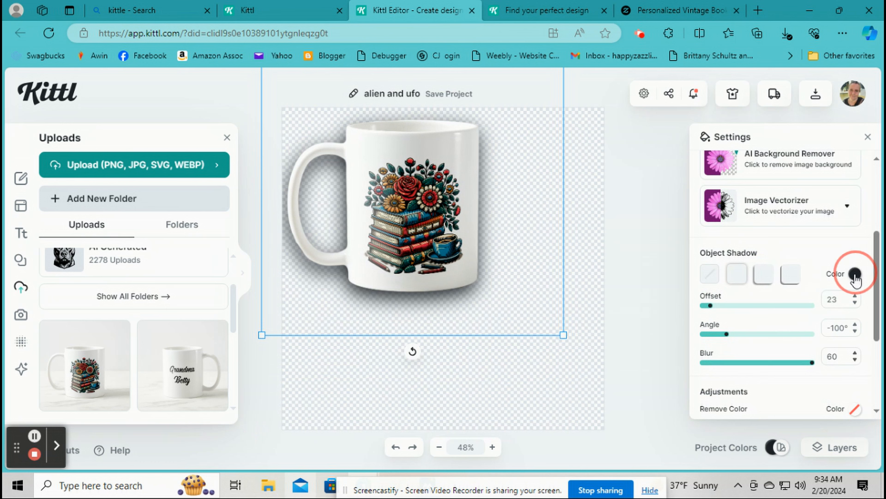
{"action": "left_click_drag", "start_coordinate": [783, 375], "coordinate": [741, 380]}
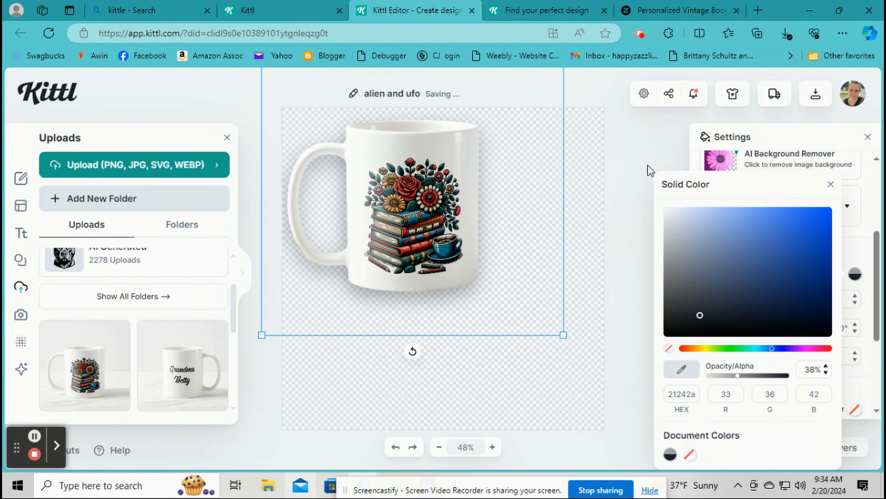
{"action": "left_click", "coordinate": [648, 166]}
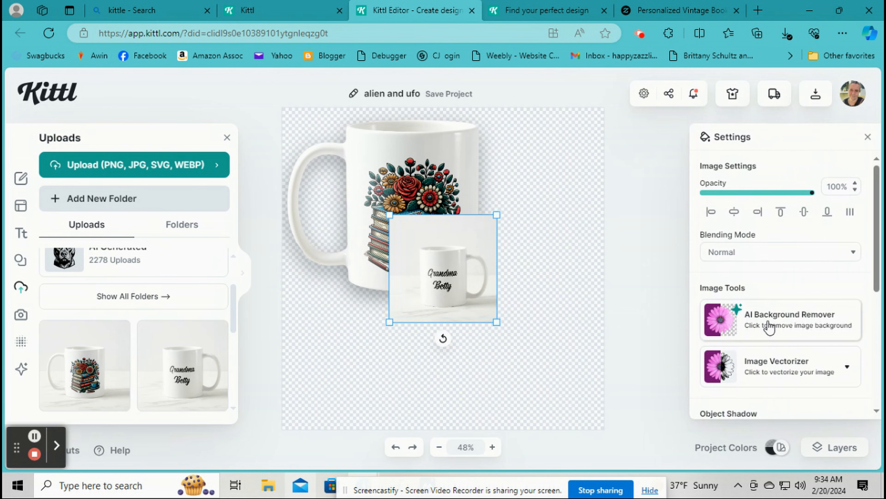
Step: Remove the name-side mug's background with AI Background Remover, enlarge the mug and position it below and right of the book-side mug
{"action": "left_click", "coordinate": [770, 324]}
{"action": "left_click_drag", "start_coordinate": [496, 322], "coordinate": [619, 443]}
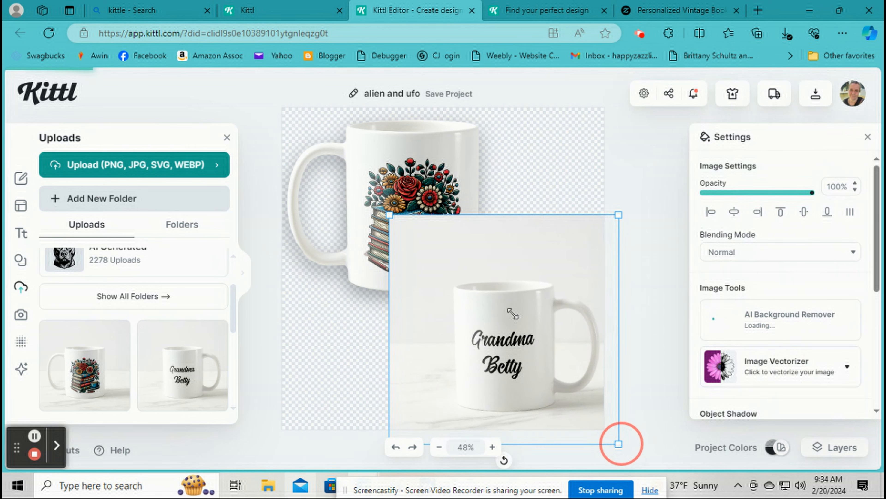
{"action": "left_click_drag", "start_coordinate": [390, 215], "coordinate": [325, 150]}
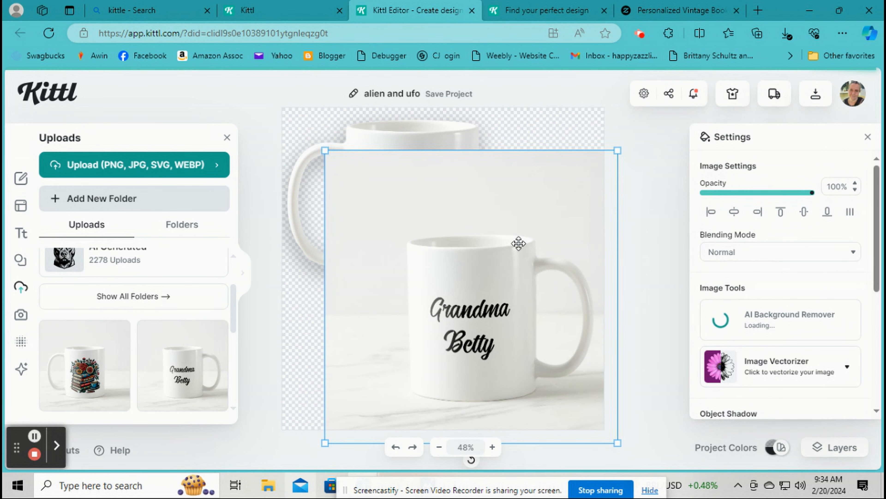
{"action": "left_click_drag", "start_coordinate": [532, 326], "coordinate": [522, 341]}
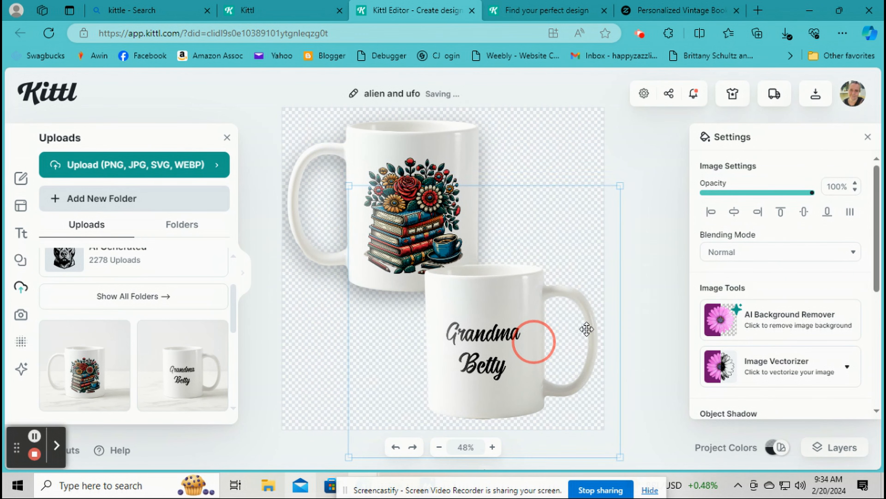
Step: Give the name-side mug an object shadow with blur 60 and its color opacity at 39%
{"action": "scroll", "coordinate": [788, 307], "scroll_direction": "down", "scroll_amount": 5}
{"action": "left_click", "coordinate": [763, 275]}
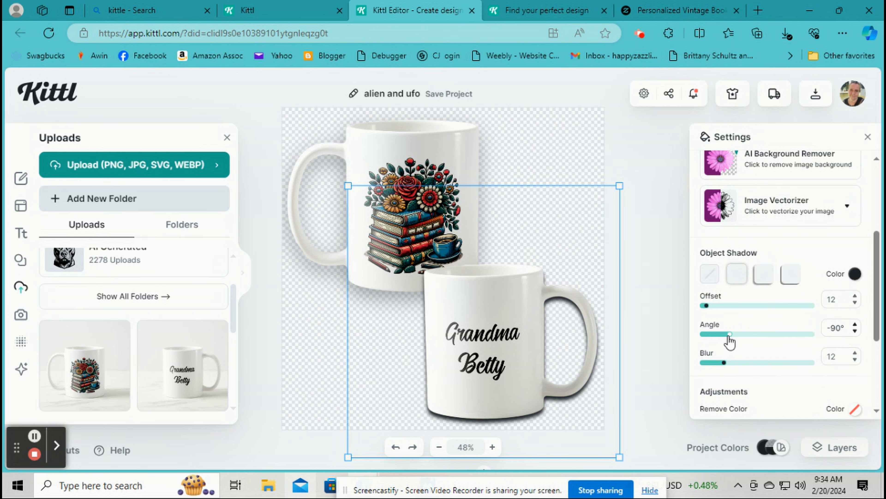
{"action": "left_click_drag", "start_coordinate": [728, 361], "coordinate": [834, 360]}
{"action": "left_click", "coordinate": [853, 275]}
{"action": "left_click_drag", "start_coordinate": [786, 383], "coordinate": [740, 383]}
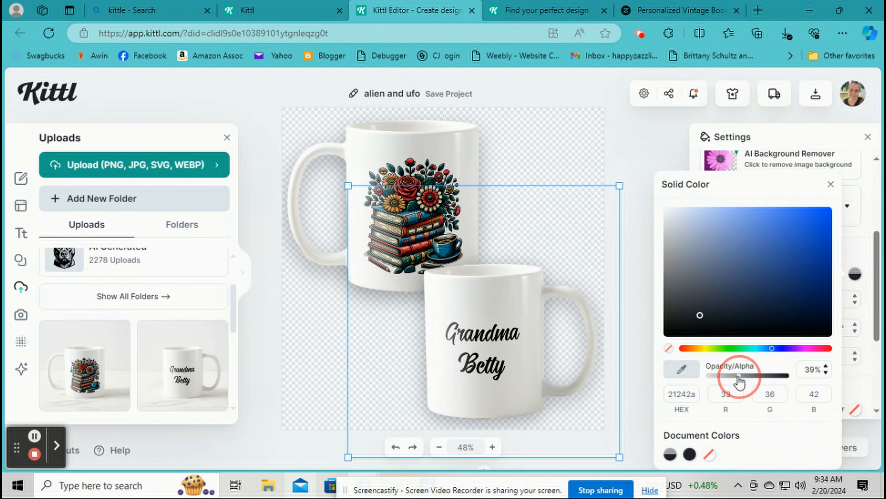
{"action": "left_click", "coordinate": [621, 171]}
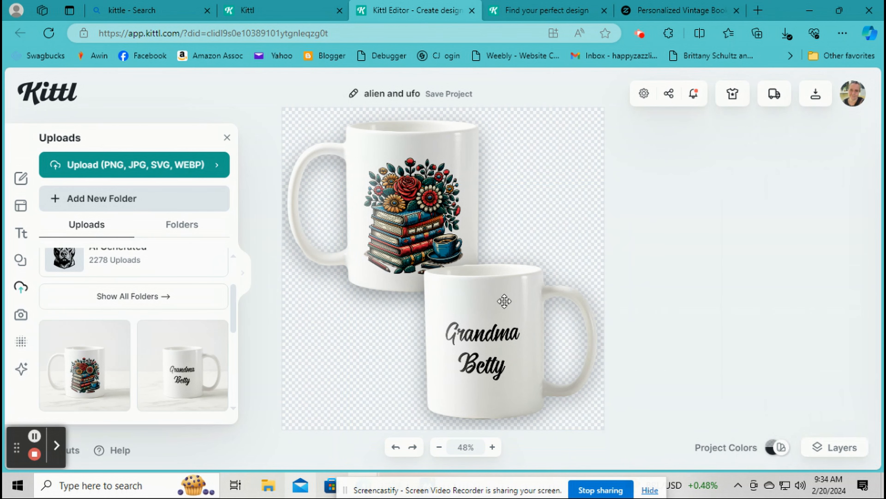
Step: Shrink the book-side mug slightly and nudge both mugs so they sit diagonally apart within the canvas
{"action": "left_click", "coordinate": [374, 231]}
{"action": "left_click", "coordinate": [452, 129]}
{"action": "left_click_drag", "start_coordinate": [563, 335], "coordinate": [533, 289]}
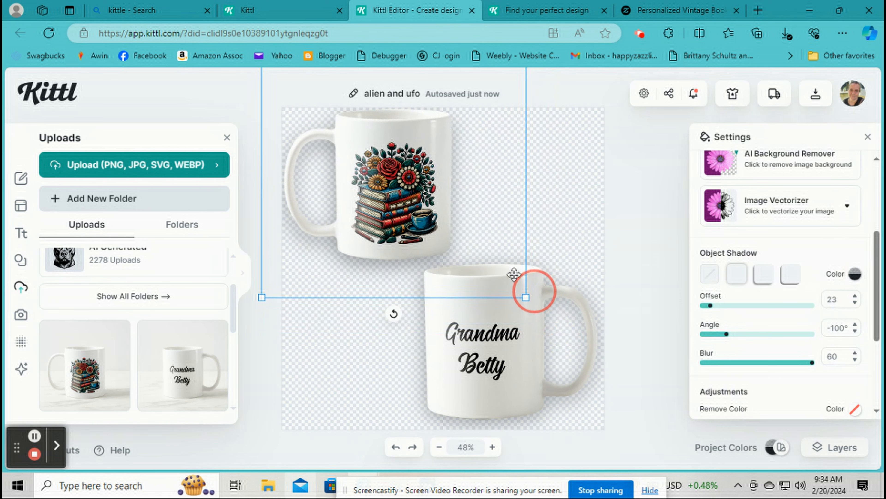
{"action": "left_click_drag", "start_coordinate": [417, 204], "coordinate": [430, 212]}
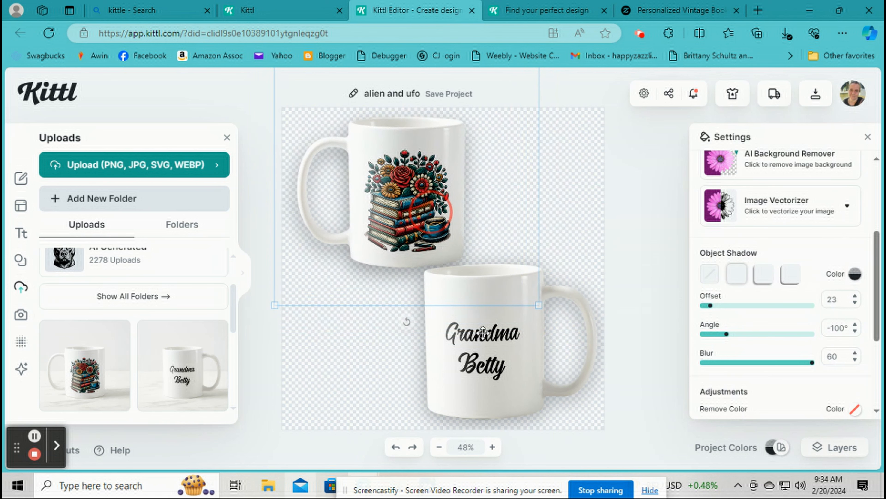
{"action": "left_click_drag", "start_coordinate": [484, 346], "coordinate": [488, 348]}
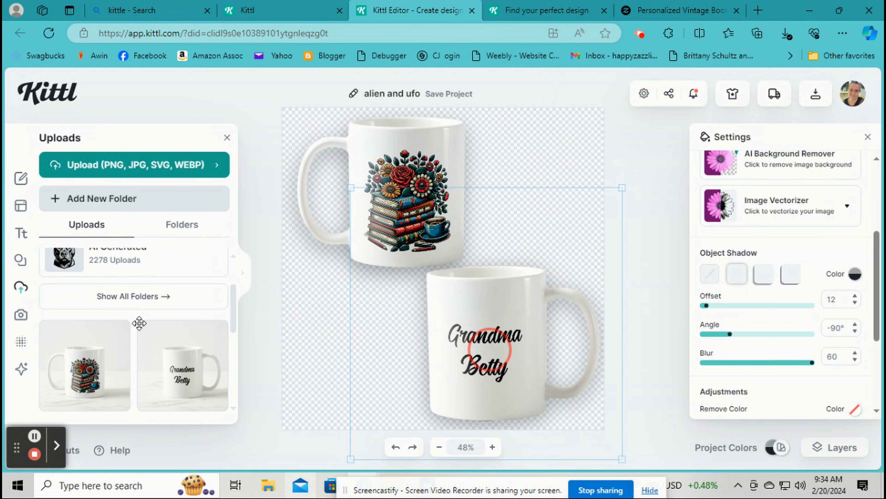
Step: Open the background collection and apply the dark riveted metal background from the Walls category
{"action": "left_click", "coordinate": [22, 342]}
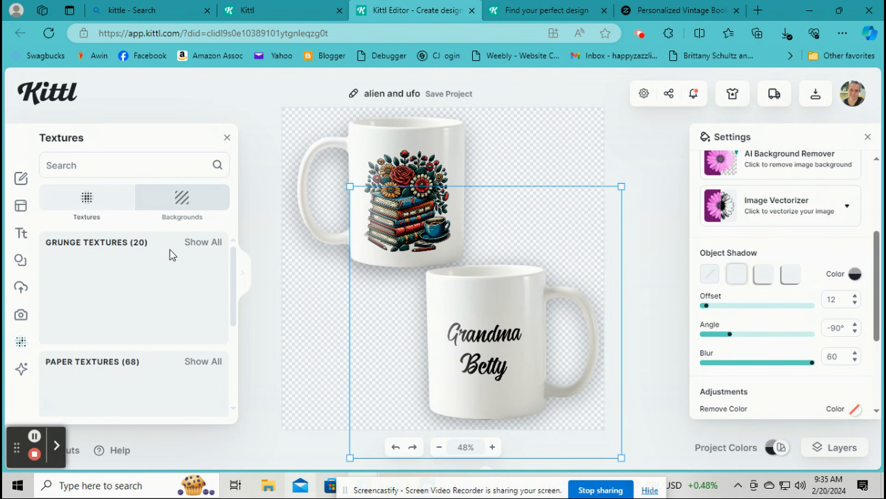
{"action": "left_click", "coordinate": [177, 199]}
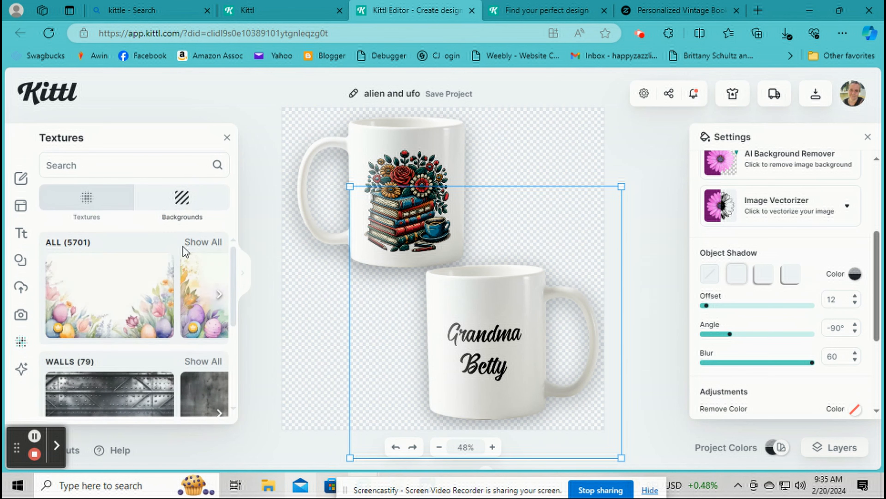
{"action": "scroll", "coordinate": [167, 278], "scroll_direction": "down", "scroll_amount": 3}
{"action": "left_click", "coordinate": [110, 313]}
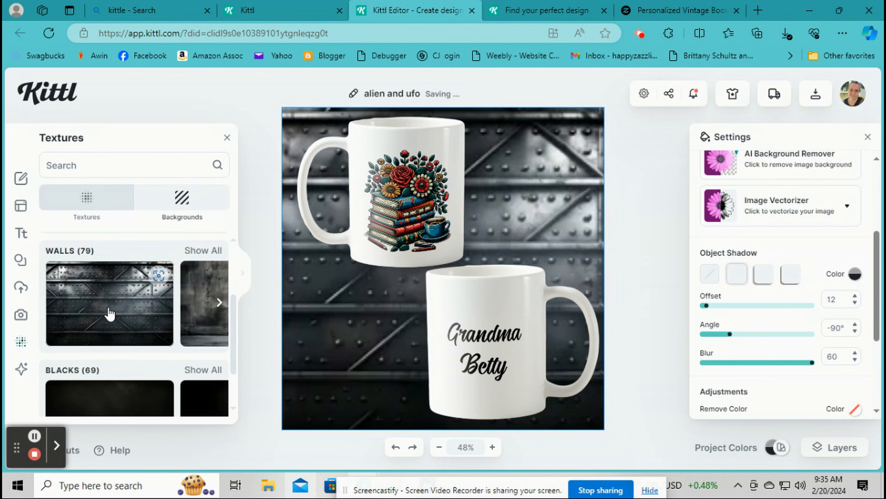
Step: Show all Abstract Watercolor backgrounds and apply the soft pink one to the canvas
{"action": "scroll", "coordinate": [115, 311], "scroll_direction": "down", "scroll_amount": 1}
{"action": "scroll", "coordinate": [197, 338], "scroll_direction": "down", "scroll_amount": 4}
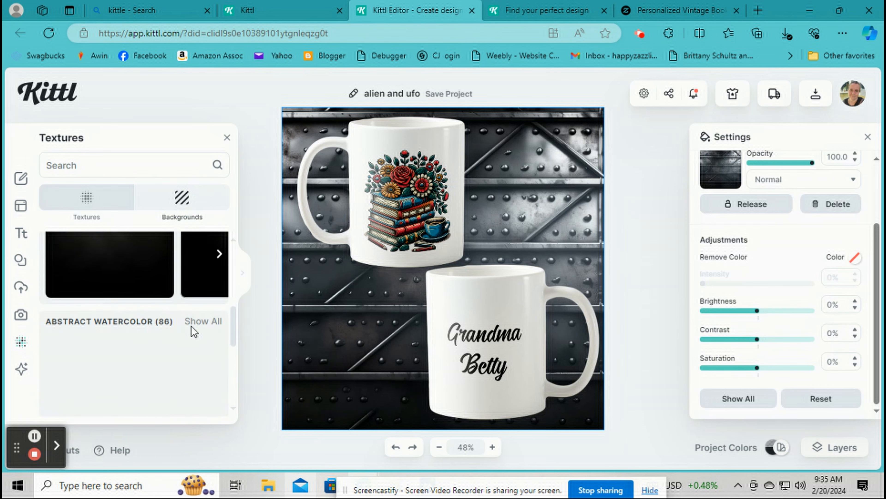
{"action": "scroll", "coordinate": [181, 315], "scroll_direction": "down", "scroll_amount": 4}
{"action": "scroll", "coordinate": [184, 296], "scroll_direction": "up", "scroll_amount": 1}
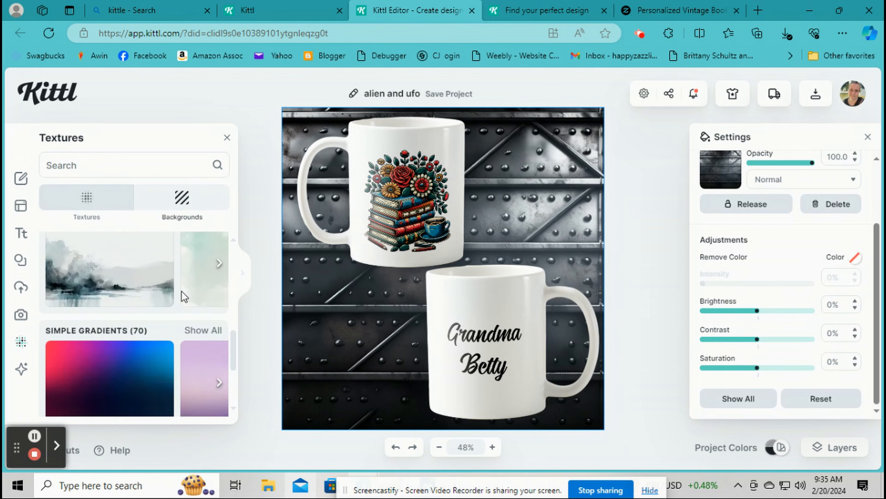
{"action": "scroll", "coordinate": [184, 296], "scroll_direction": "up", "scroll_amount": 1}
{"action": "left_click", "coordinate": [199, 261]}
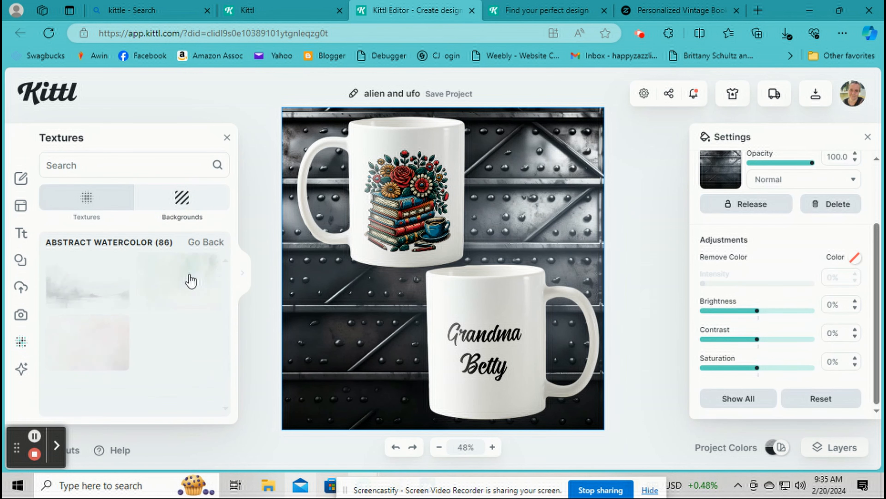
{"action": "left_click", "coordinate": [101, 351]}
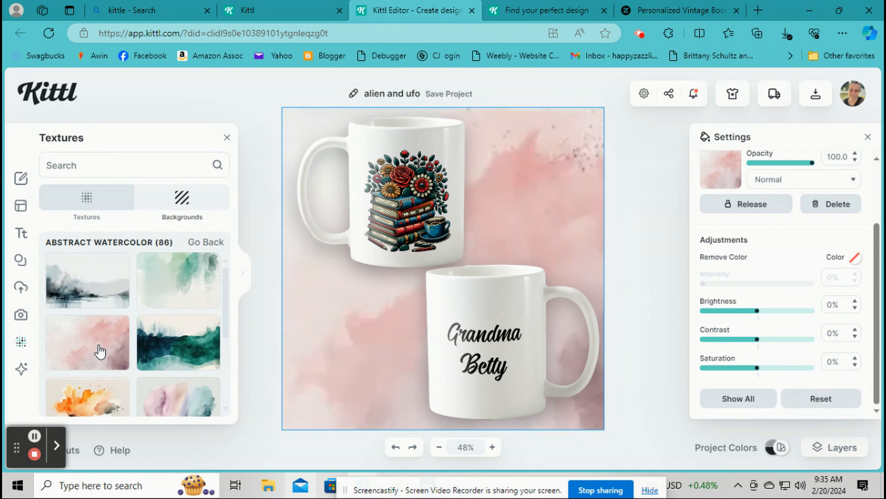
Step: Try the pastel, layered teal and dark blue-green brushed Abstract Watercolor backgrounds in turn
{"action": "scroll", "coordinate": [125, 339], "scroll_direction": "down", "scroll_amount": 1}
{"action": "left_click", "coordinate": [174, 360]}
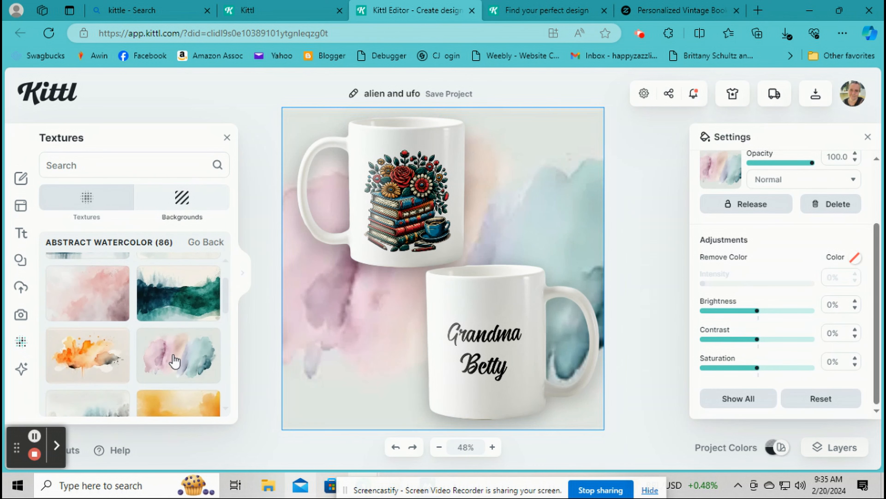
{"action": "left_click", "coordinate": [179, 302]}
{"action": "scroll", "coordinate": [179, 300], "scroll_direction": "down", "scroll_amount": 3}
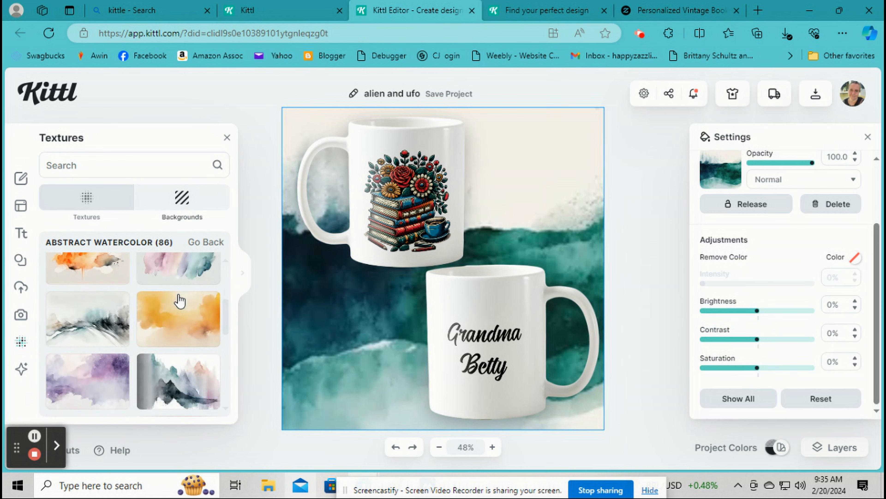
{"action": "scroll", "coordinate": [177, 301], "scroll_direction": "down", "scroll_amount": 1}
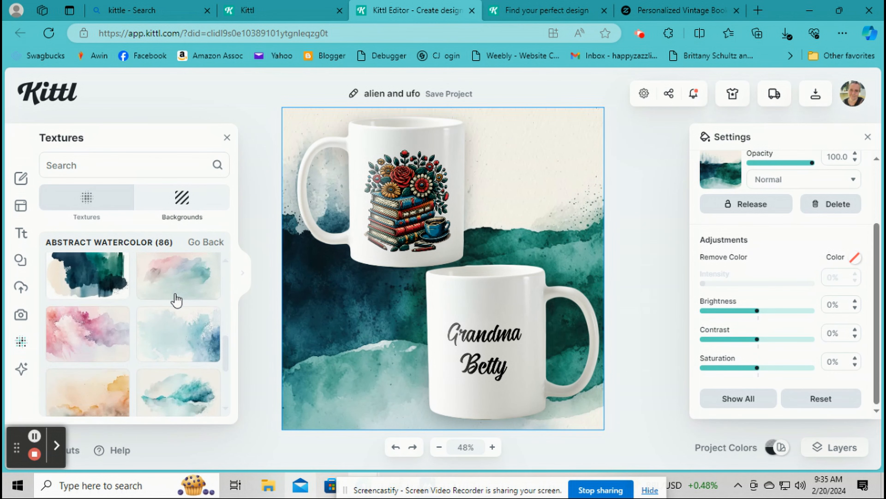
{"action": "left_click", "coordinate": [109, 286]}
Step: Replace the background with the pink and gold Abstract Watercolor design
{"action": "scroll", "coordinate": [108, 286], "scroll_direction": "down", "scroll_amount": 5}
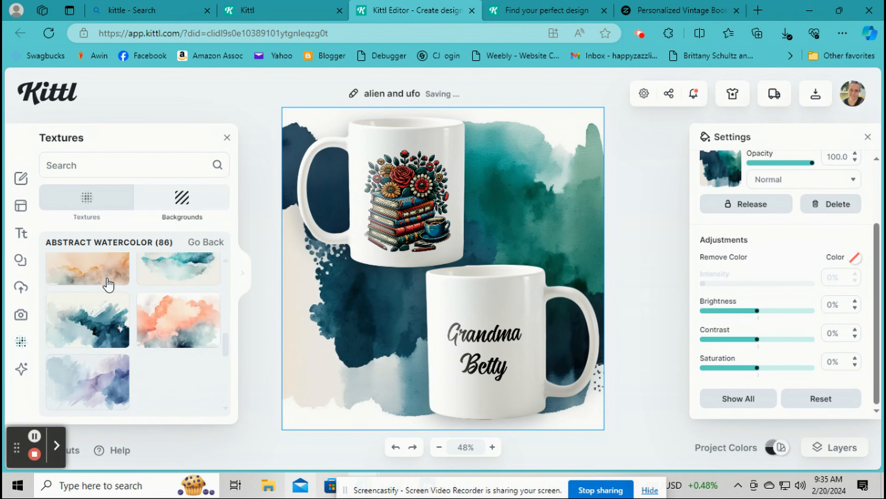
{"action": "scroll", "coordinate": [108, 286], "scroll_direction": "down", "scroll_amount": 4}
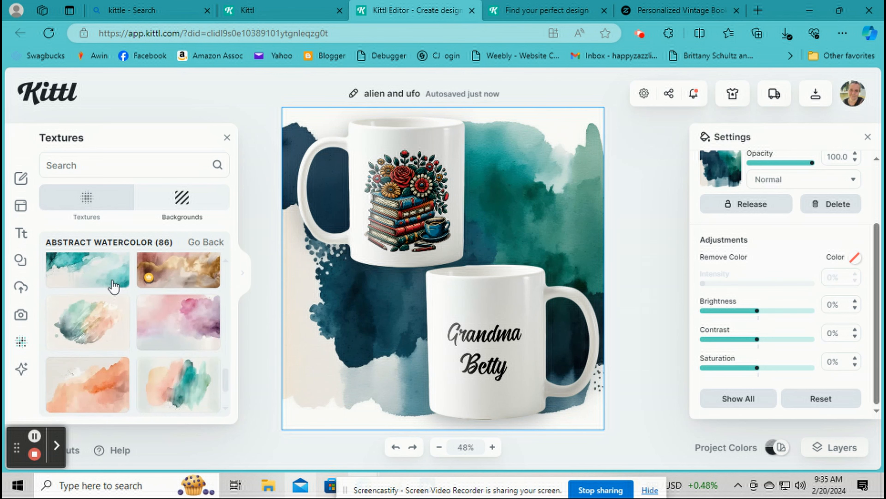
{"action": "left_click", "coordinate": [177, 280]}
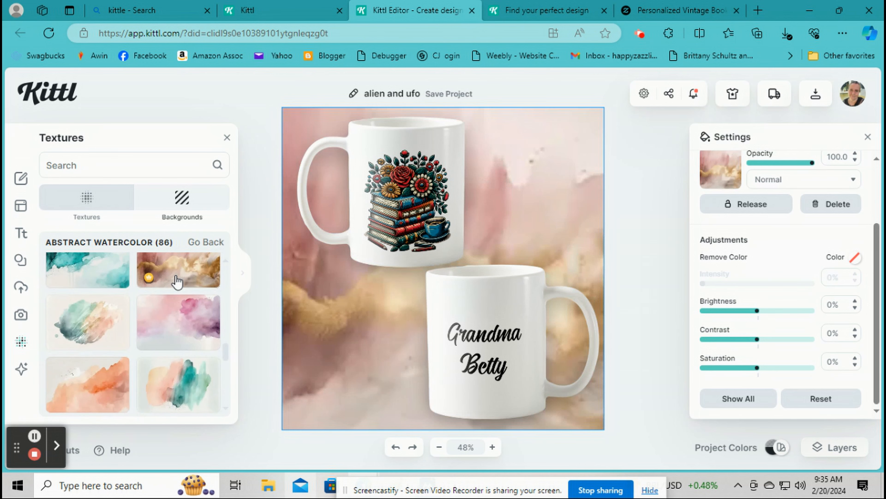
Step: Return to the background categories and apply the ink-stained creased paper from Vintage Paper
{"action": "scroll", "coordinate": [181, 276], "scroll_direction": "down", "scroll_amount": 10}
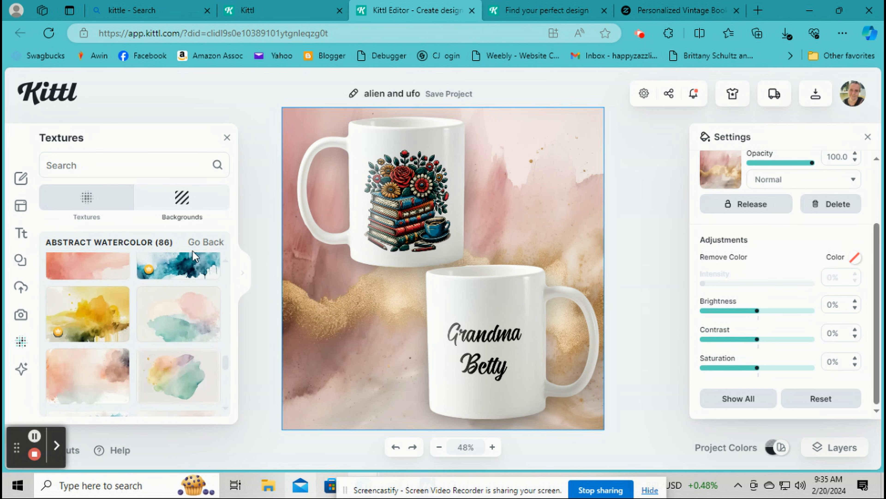
{"action": "left_click", "coordinate": [197, 241]}
{"action": "scroll", "coordinate": [196, 277], "scroll_direction": "down", "scroll_amount": 4}
{"action": "scroll", "coordinate": [174, 318], "scroll_direction": "down", "scroll_amount": 4}
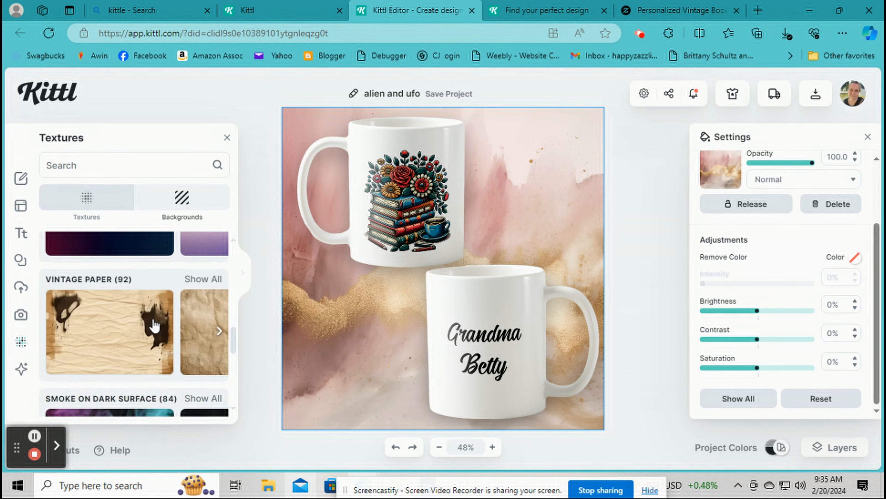
{"action": "left_click", "coordinate": [177, 299]}
Step: Show all Vintage Paper backgrounds and apply the brown crumpled paper with dark specks
{"action": "left_click", "coordinate": [193, 279]}
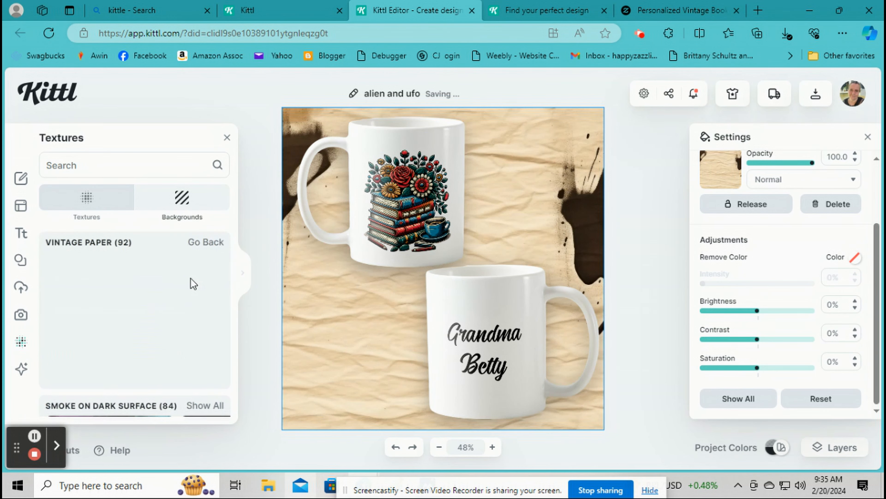
{"action": "scroll", "coordinate": [175, 285], "scroll_direction": "down", "scroll_amount": 3}
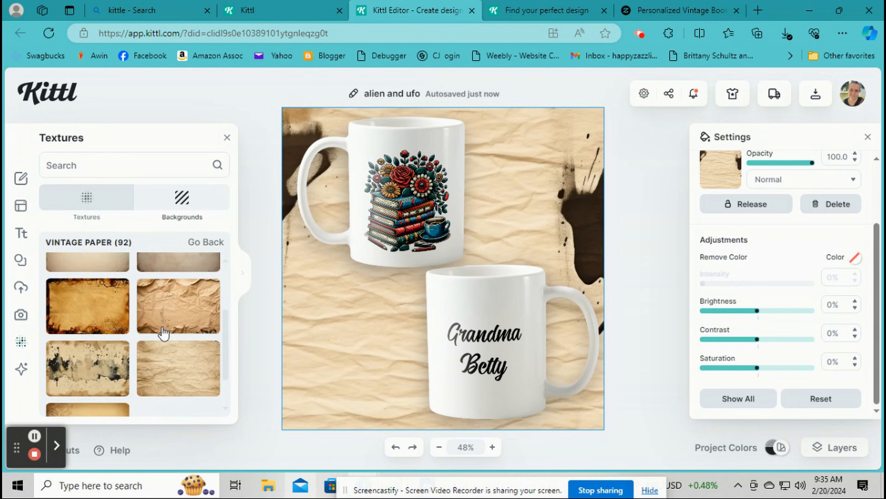
{"action": "left_click", "coordinate": [174, 284]}
Step: Return from the Vintage Paper backgrounds to the background categories and show all Glitter backgrounds
{"action": "scroll", "coordinate": [150, 301], "scroll_direction": "down", "scroll_amount": 3}
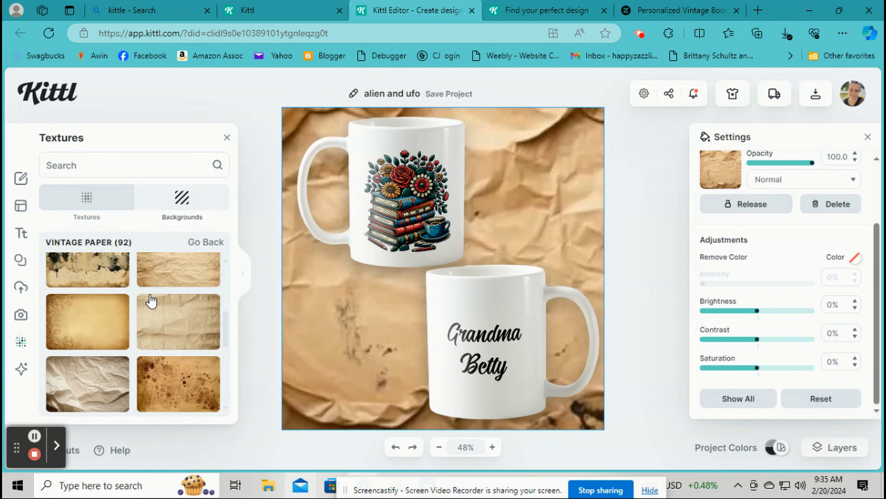
{"action": "left_click", "coordinate": [201, 248]}
{"action": "scroll", "coordinate": [180, 286], "scroll_direction": "down", "scroll_amount": 3}
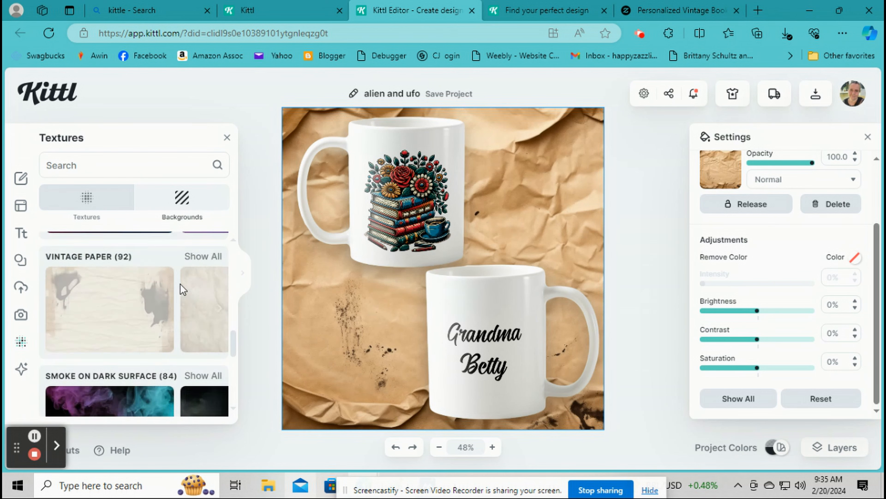
{"action": "scroll", "coordinate": [180, 289], "scroll_direction": "down", "scroll_amount": 10}
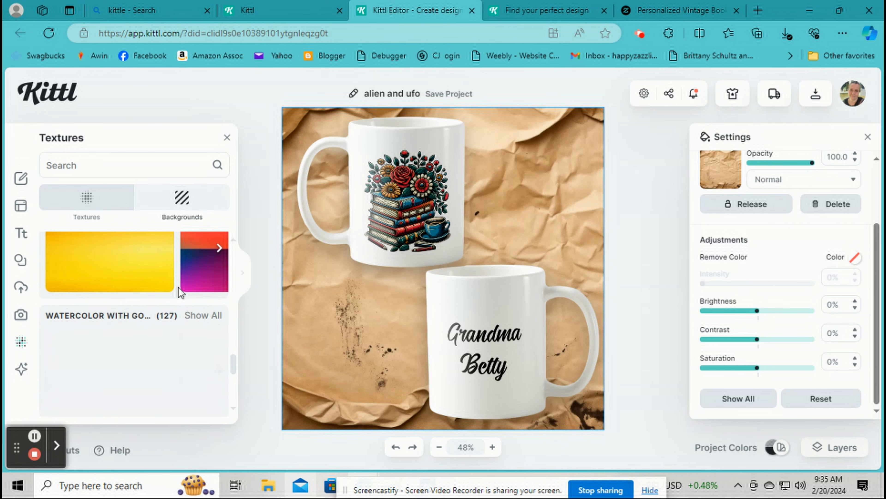
{"action": "scroll", "coordinate": [180, 292], "scroll_direction": "down", "scroll_amount": 6}
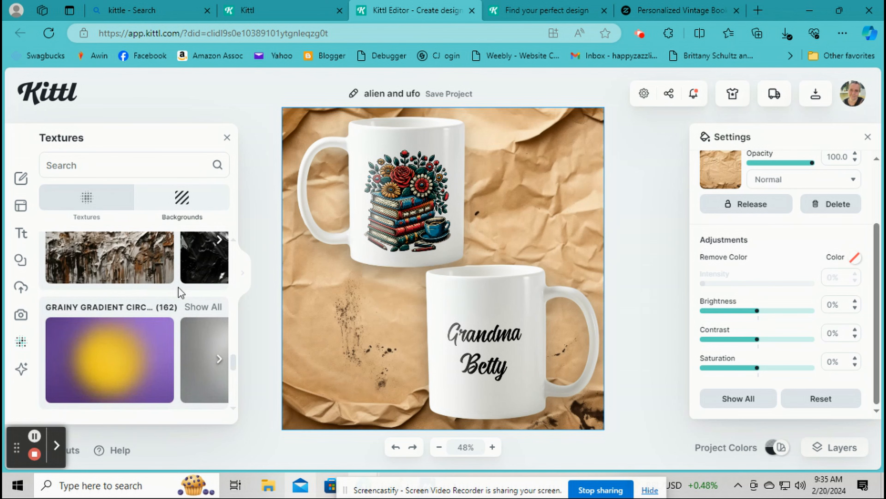
{"action": "scroll", "coordinate": [180, 292], "scroll_direction": "down", "scroll_amount": 5}
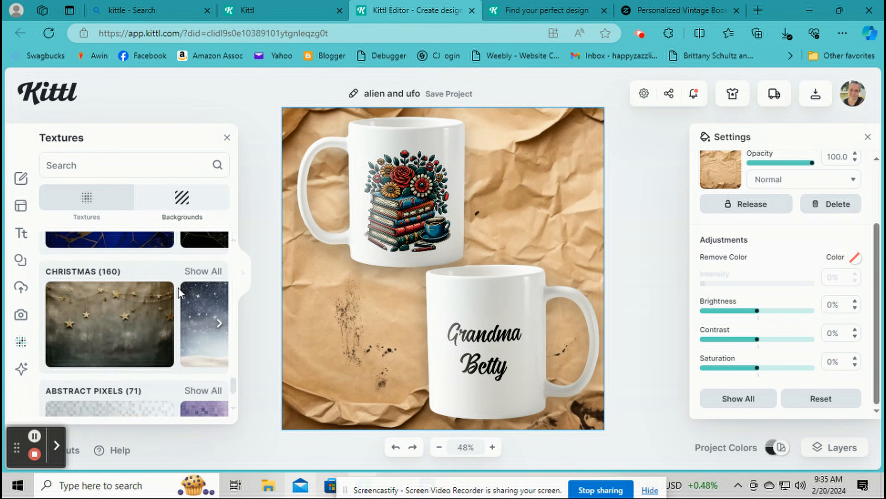
{"action": "scroll", "coordinate": [178, 292], "scroll_direction": "down", "scroll_amount": 5}
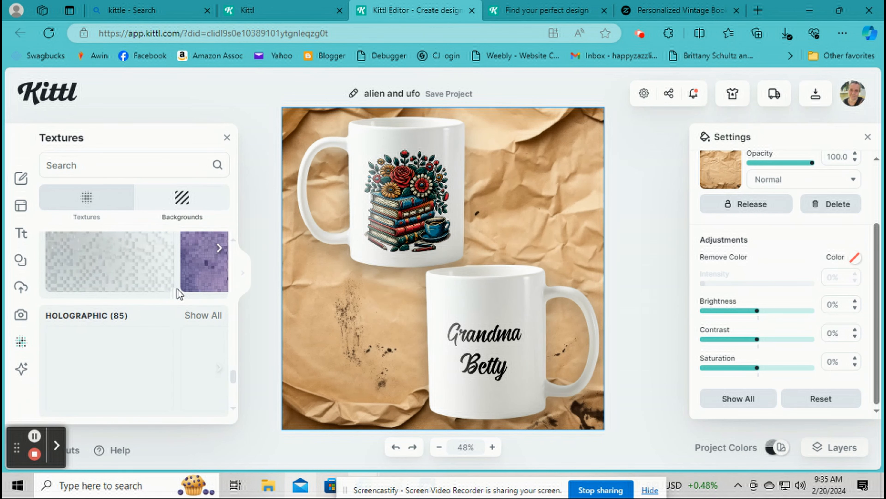
{"action": "scroll", "coordinate": [177, 288], "scroll_direction": "up", "scroll_amount": 1}
{"action": "scroll", "coordinate": [189, 296], "scroll_direction": "down", "scroll_amount": 2}
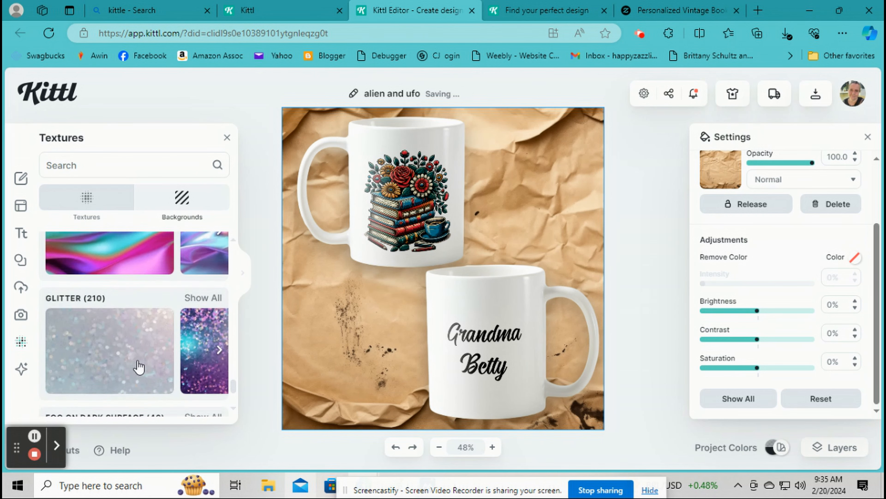
{"action": "left_click", "coordinate": [218, 299]}
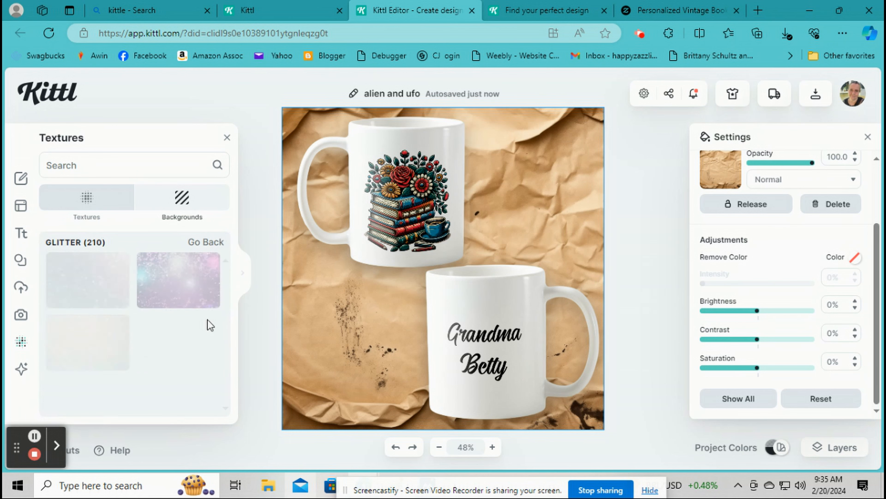
Step: Try the pink and rose-gold glitter, gold shimmer and pastel satin Glitter backgrounds in turn
{"action": "scroll", "coordinate": [200, 308], "scroll_direction": "down", "scroll_amount": 1}
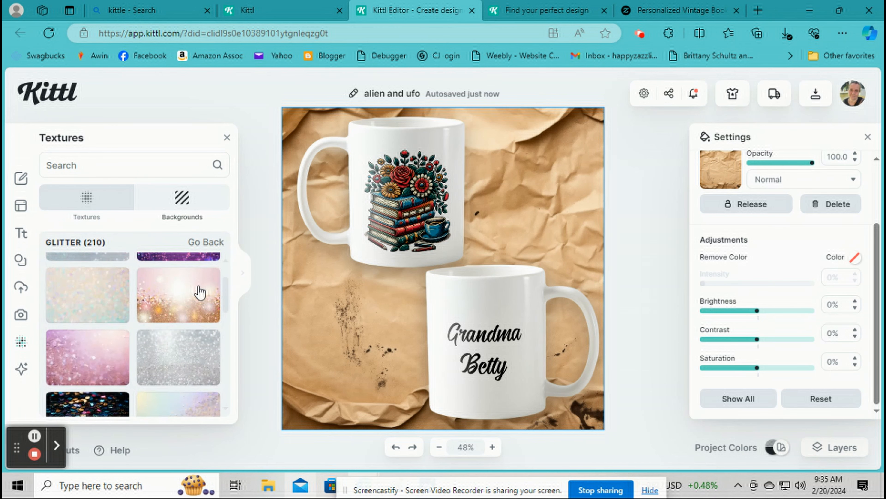
{"action": "left_click", "coordinate": [200, 293]}
{"action": "scroll", "coordinate": [199, 292], "scroll_direction": "down", "scroll_amount": 3}
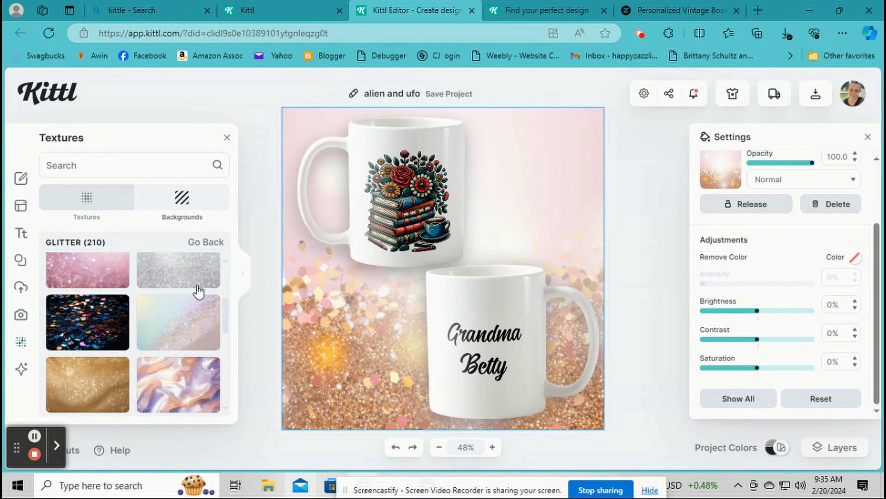
{"action": "scroll", "coordinate": [198, 290], "scroll_direction": "down", "scroll_amount": 2}
{"action": "left_click", "coordinate": [90, 314]}
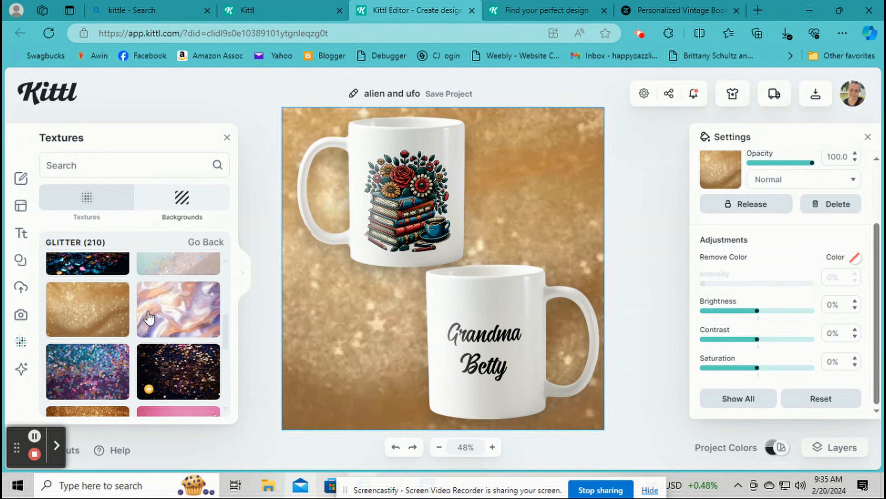
{"action": "left_click", "coordinate": [174, 317]}
Step: Show all Holographic backgrounds and try the flowing pink-blue folds and the liquid droplets designs
{"action": "left_click", "coordinate": [202, 235]}
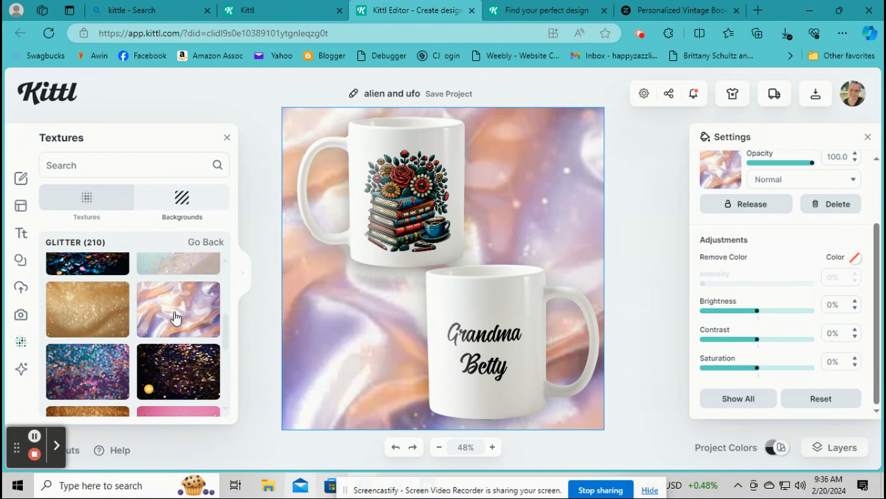
{"action": "left_click", "coordinate": [197, 244]}
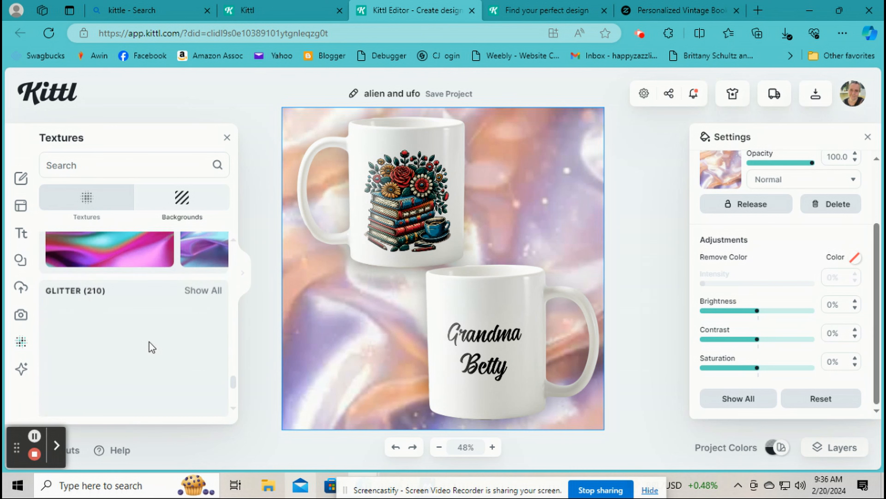
{"action": "scroll", "coordinate": [131, 316], "scroll_direction": "up", "scroll_amount": 3}
{"action": "left_click", "coordinate": [203, 259]}
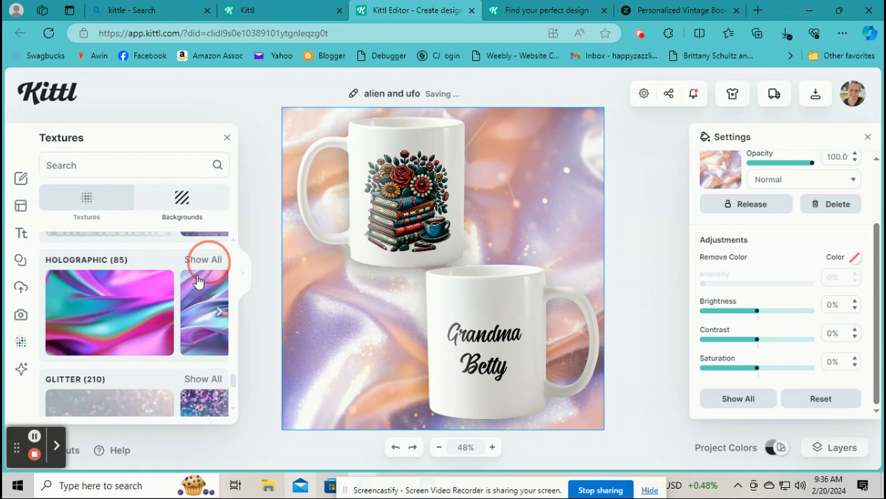
{"action": "left_click", "coordinate": [179, 301]}
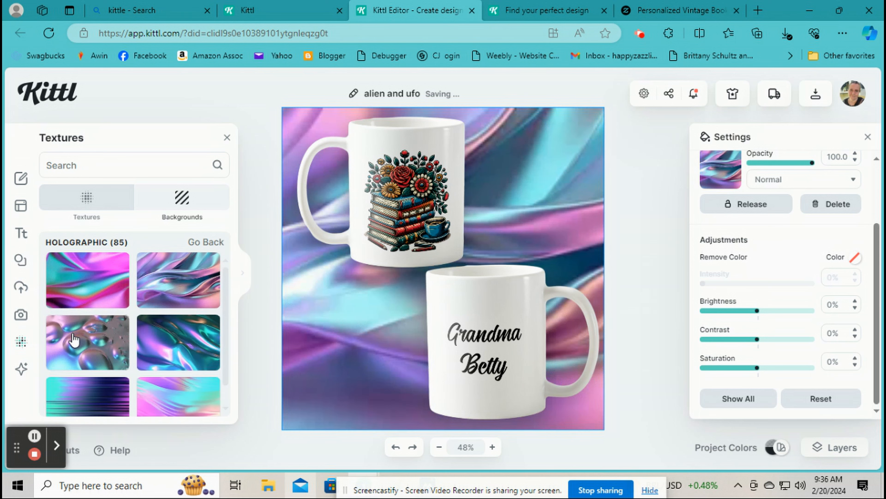
{"action": "left_click", "coordinate": [93, 343]}
Step: Show all backgrounds in the watercolor category listed above Abstract Paint and apply the pink and burgundy design with gold veins
{"action": "left_click", "coordinate": [202, 242]}
{"action": "scroll", "coordinate": [156, 317], "scroll_direction": "down", "scroll_amount": 10}
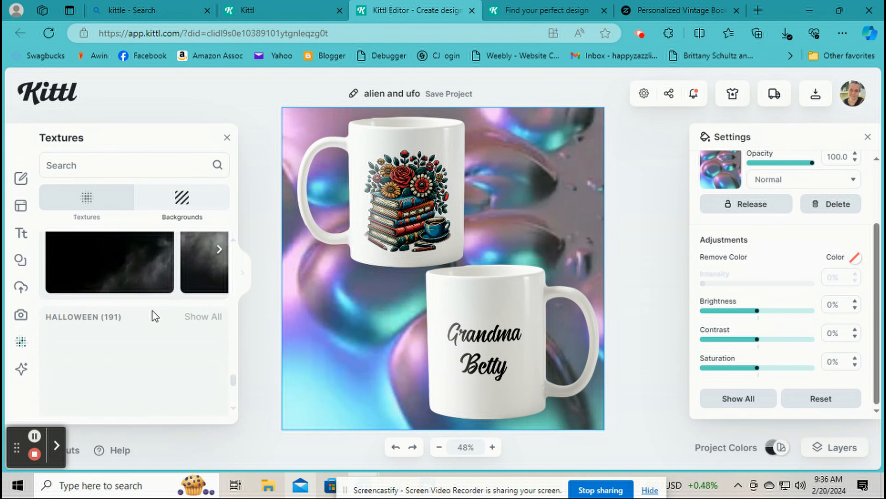
{"action": "scroll", "coordinate": [154, 319], "scroll_direction": "up", "scroll_amount": 9}
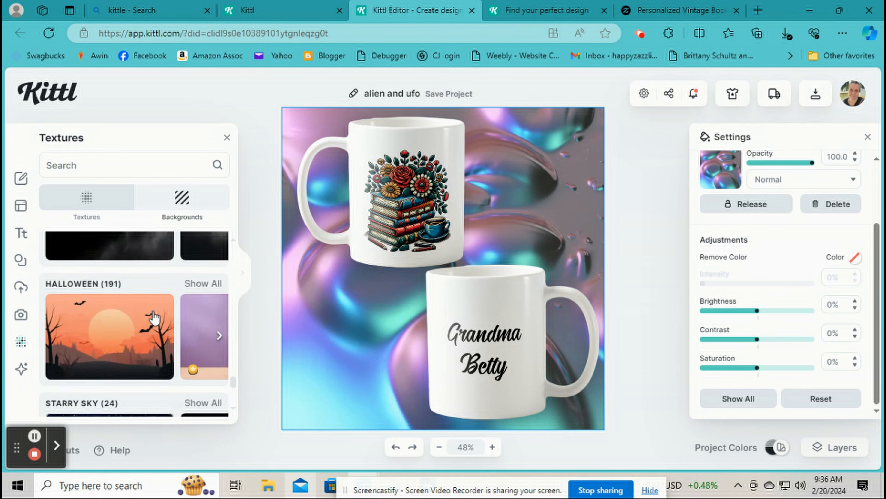
{"action": "scroll", "coordinate": [155, 316], "scroll_direction": "down", "scroll_amount": 10}
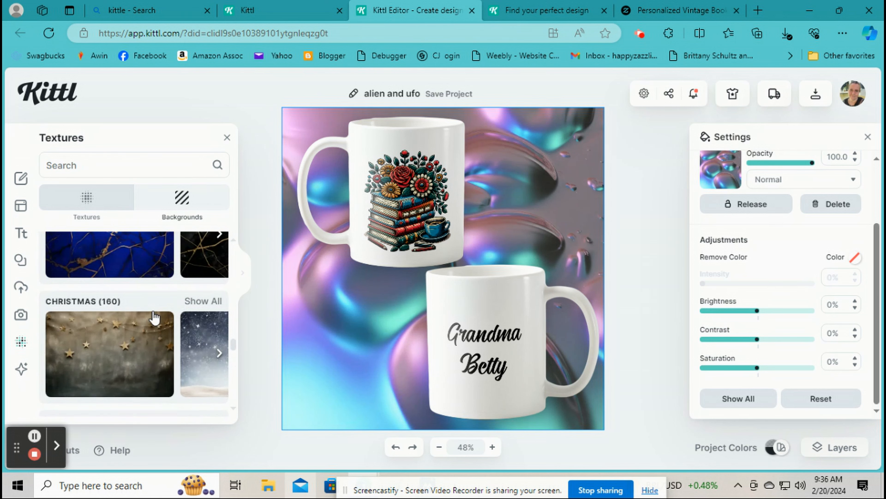
{"action": "scroll", "coordinate": [155, 316], "scroll_direction": "up", "scroll_amount": 2}
{"action": "scroll", "coordinate": [156, 316], "scroll_direction": "up", "scroll_amount": 6}
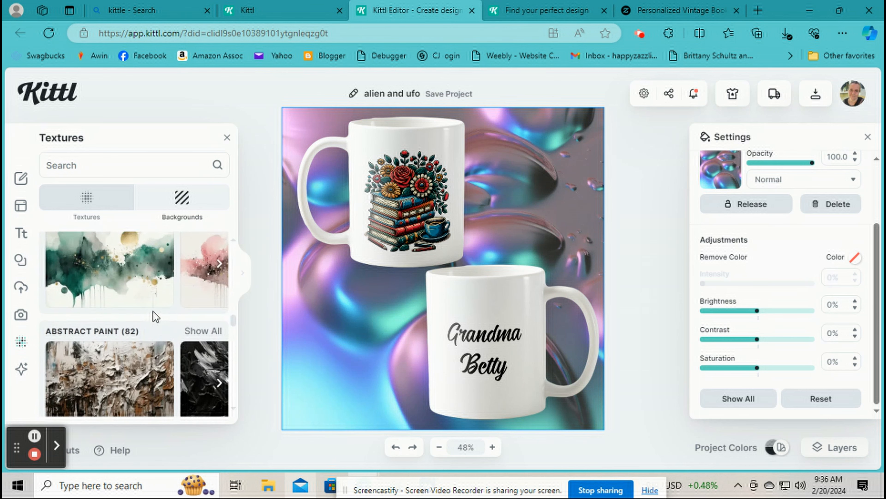
{"action": "left_click", "coordinate": [200, 323]}
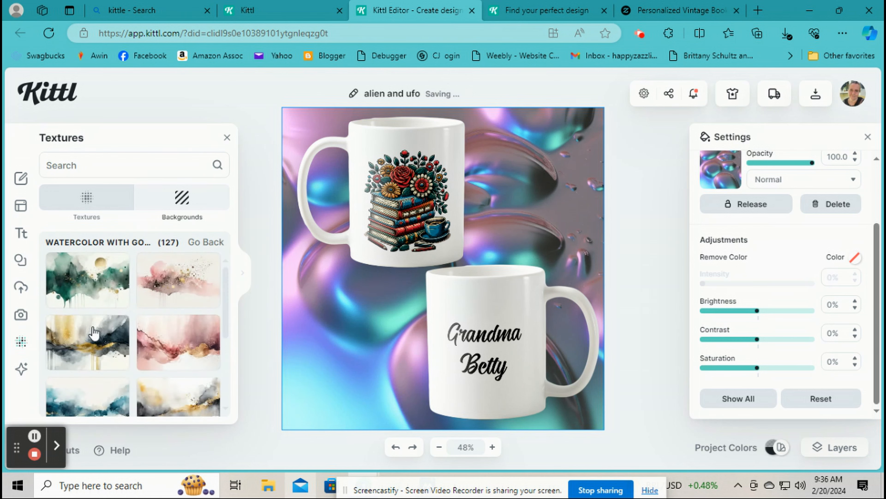
{"action": "left_click", "coordinate": [170, 295]}
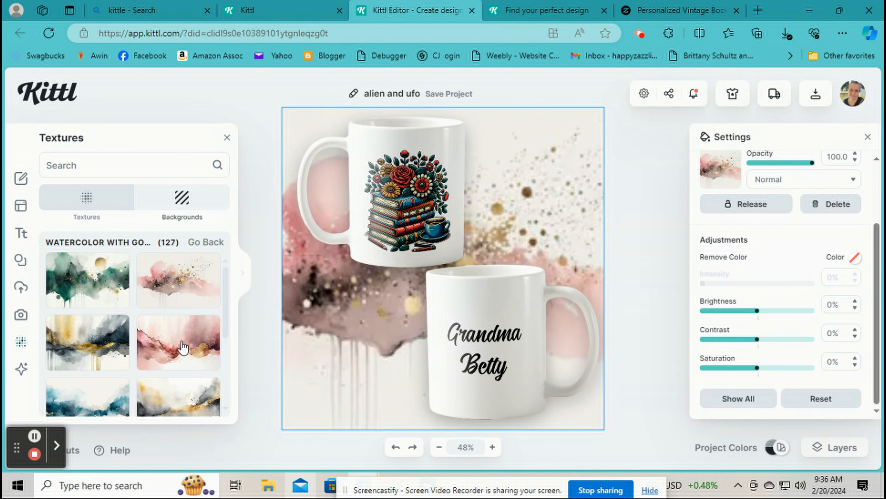
{"action": "left_click", "coordinate": [183, 347]}
{"action": "scroll", "coordinate": [183, 345], "scroll_direction": "down", "scroll_amount": 1}
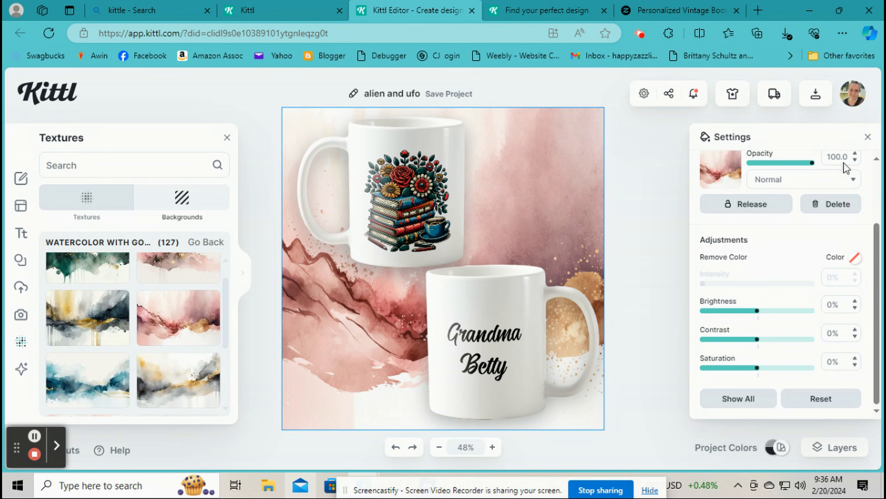
Step: Download the two-mug mockup as a JPG and close the download options
{"action": "left_click", "coordinate": [820, 101]}
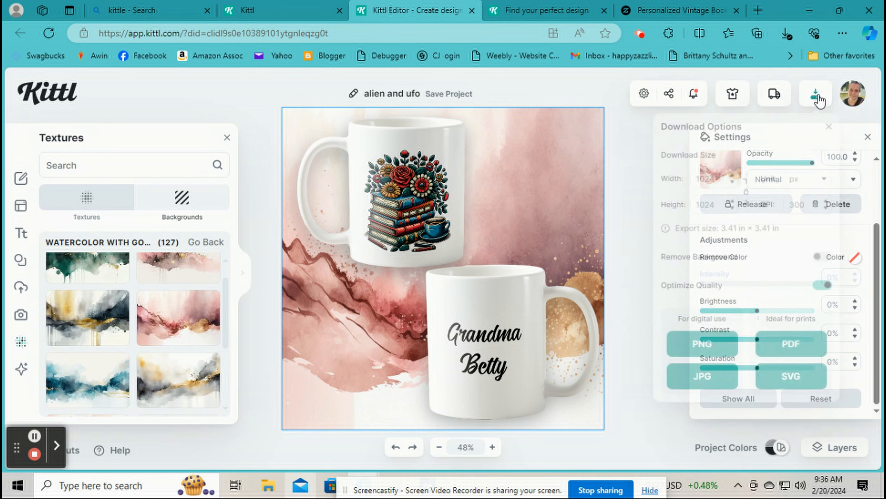
{"action": "left_click", "coordinate": [707, 380]}
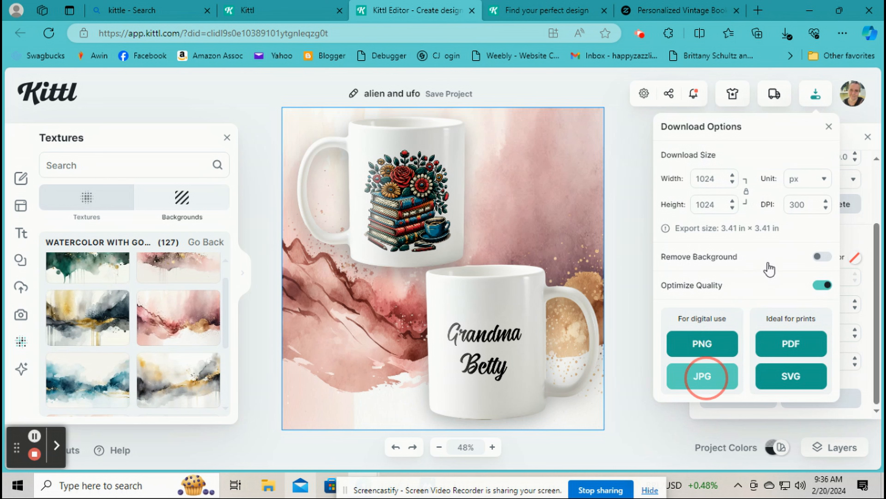
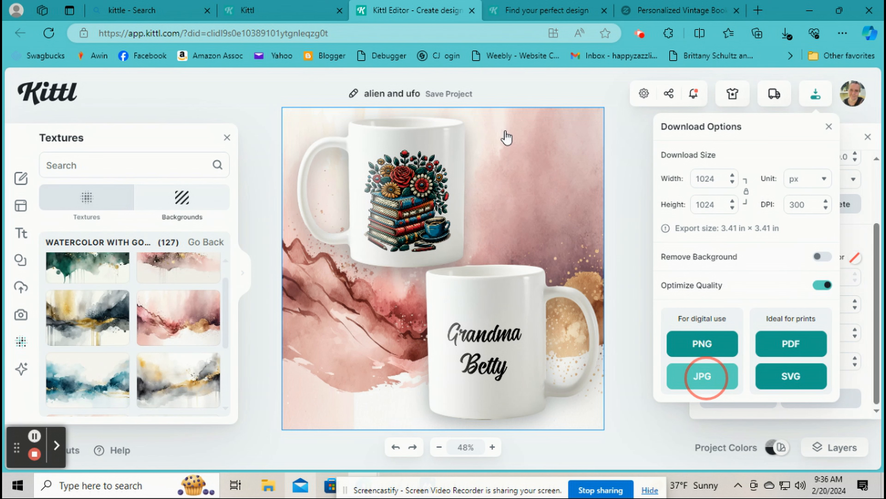
{"action": "left_click", "coordinate": [493, 144]}
{"action": "left_click", "coordinate": [829, 127]}
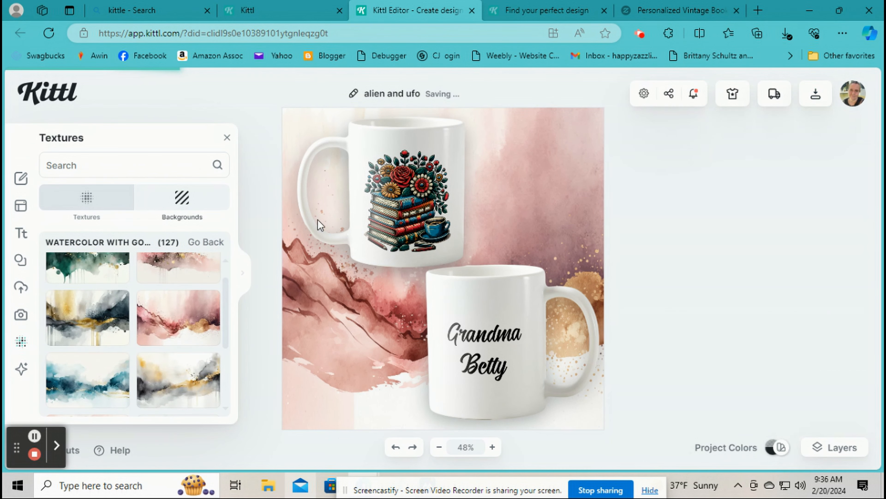
Step: Add a headline to the design reading "Personalized Coffee Mugs", with each word on its own line
{"action": "left_click", "coordinate": [22, 234]}
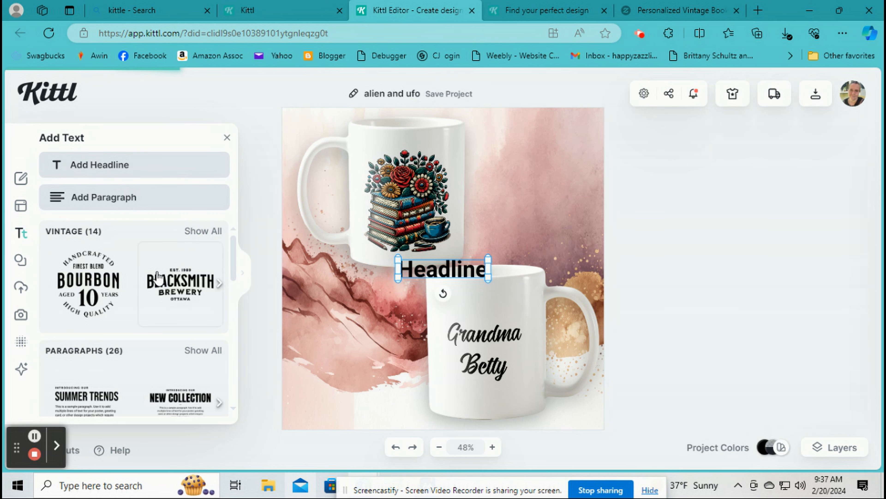
{"action": "double_click", "coordinate": [442, 272]}
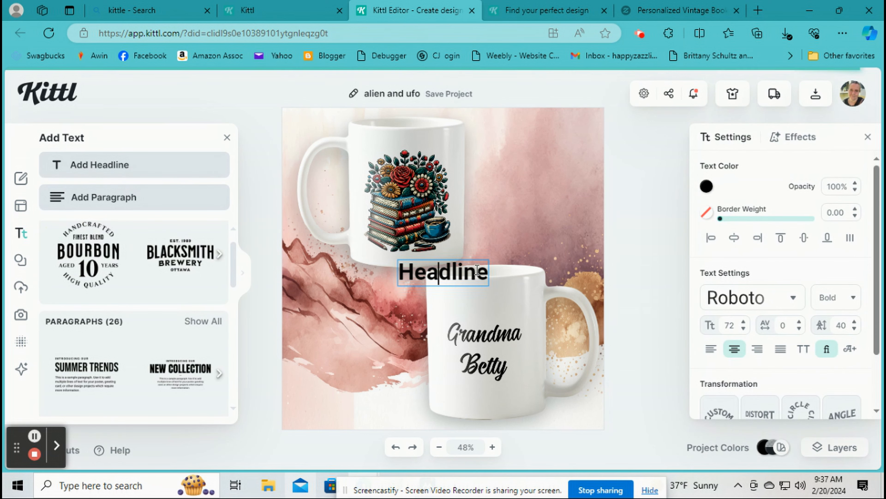
{"action": "left_click_drag", "start_coordinate": [485, 272], "coordinate": [366, 264]}
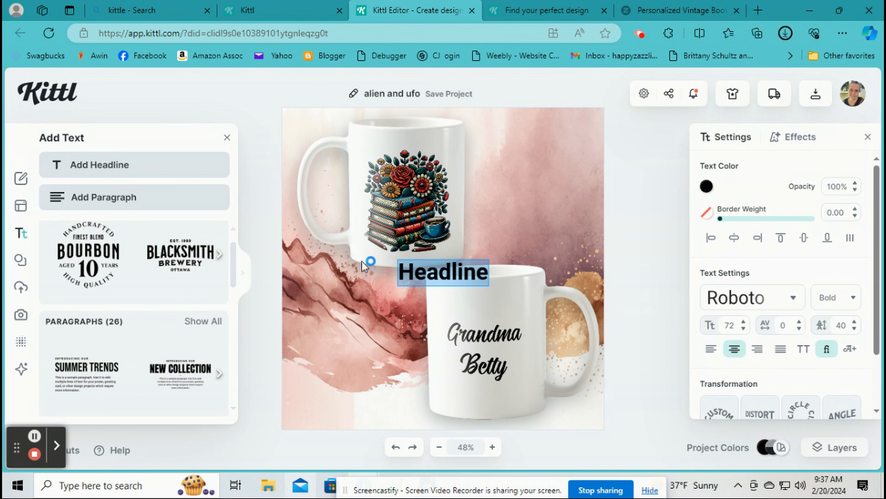
{"action": "type", "text": "Person"}
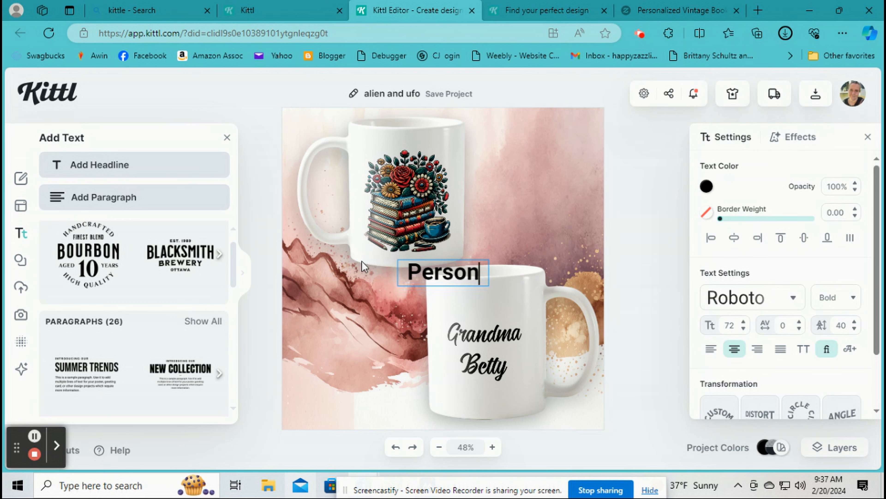
{"action": "type", "text": "alized"}
{"action": "key", "text": "Return"}
{"action": "type", "text": "Coffee"}
{"action": "key", "text": "Return"}
{"action": "type", "text": "M"}
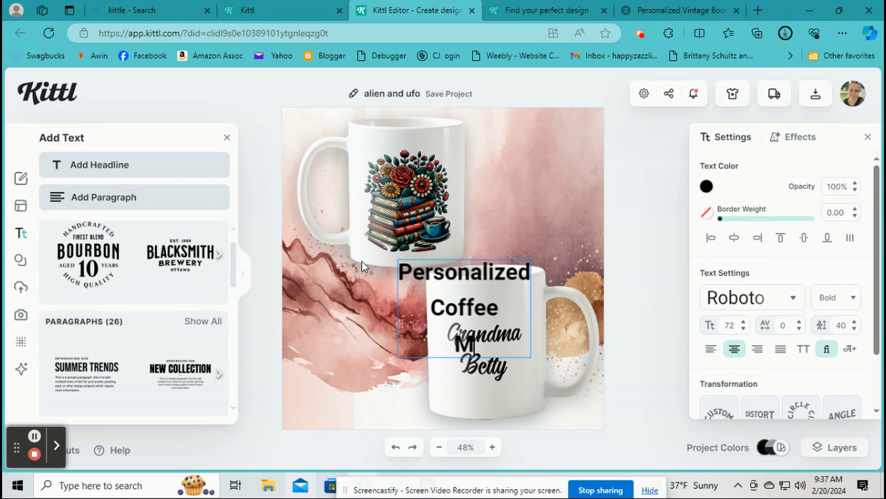
{"action": "type", "text": "ugs"}
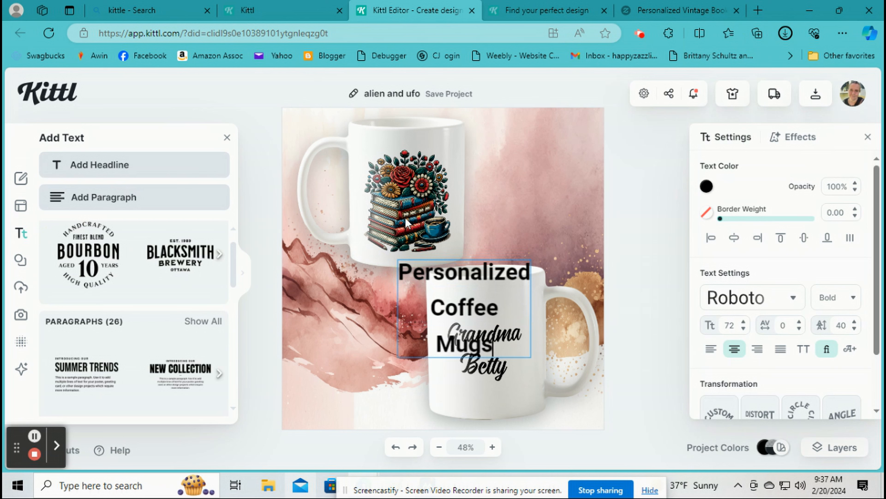
Step: Move the headline into the empty area above the Grandma mug and shrink its font size to 56
{"action": "left_click", "coordinate": [364, 303]}
{"action": "left_click_drag", "start_coordinate": [487, 318], "coordinate": [551, 317]}
{"action": "left_click", "coordinate": [500, 301]}
{"action": "left_click_drag", "start_coordinate": [499, 301], "coordinate": [547, 188]}
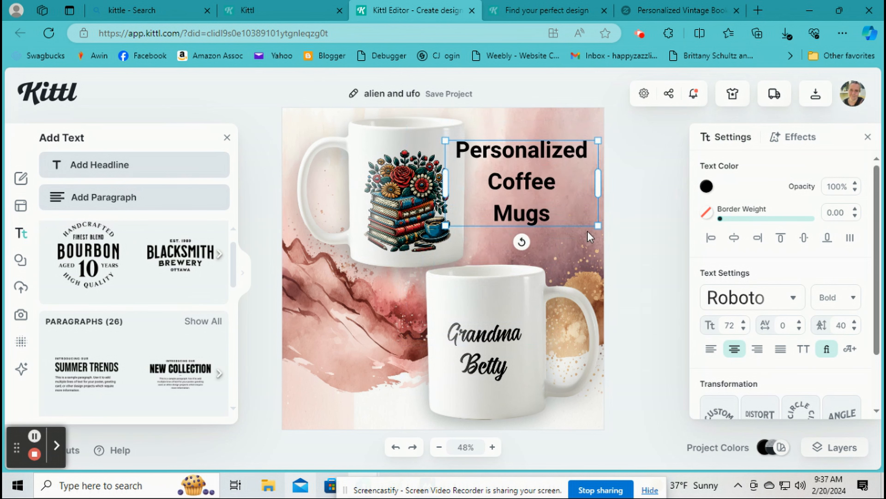
{"action": "left_click_drag", "start_coordinate": [598, 225], "coordinate": [563, 208]}
{"action": "left_click_drag", "start_coordinate": [516, 152], "coordinate": [532, 154]}
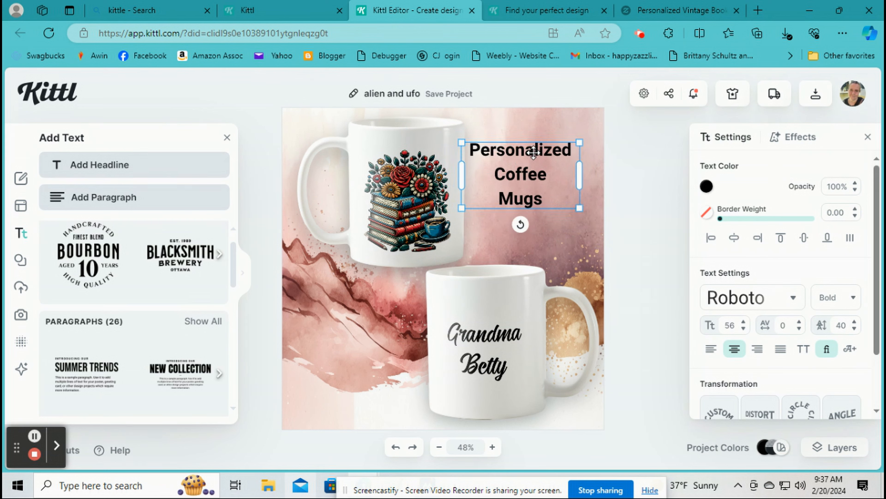
Step: Change the headline's typeface to Ambery Garden
{"action": "left_click", "coordinate": [791, 300]}
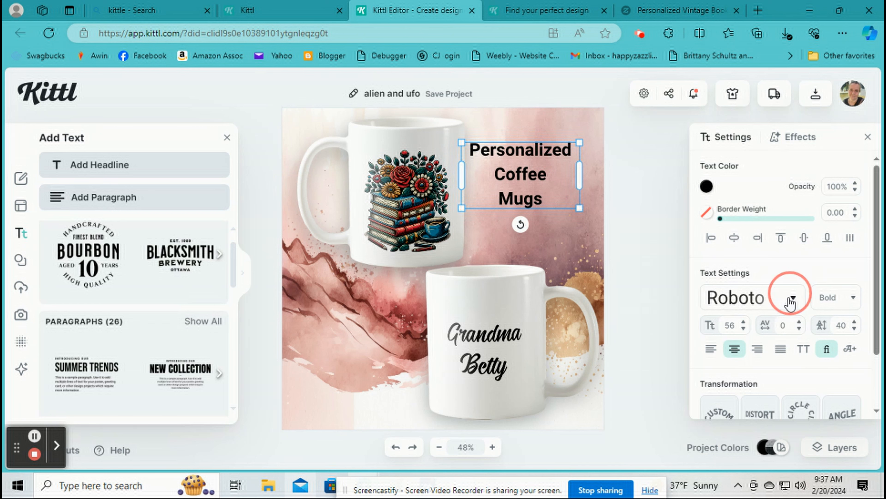
{"action": "left_click", "coordinate": [799, 296]}
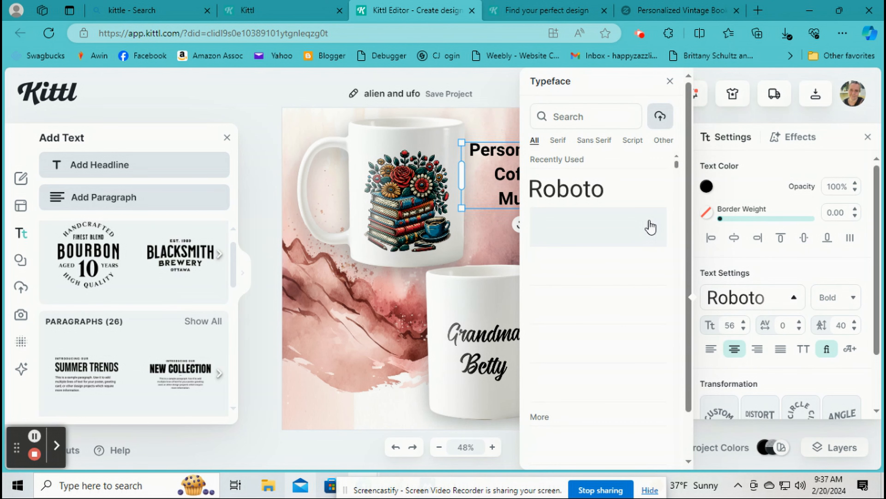
{"action": "scroll", "coordinate": [618, 246], "scroll_direction": "down", "scroll_amount": 2}
{"action": "left_click", "coordinate": [610, 254]}
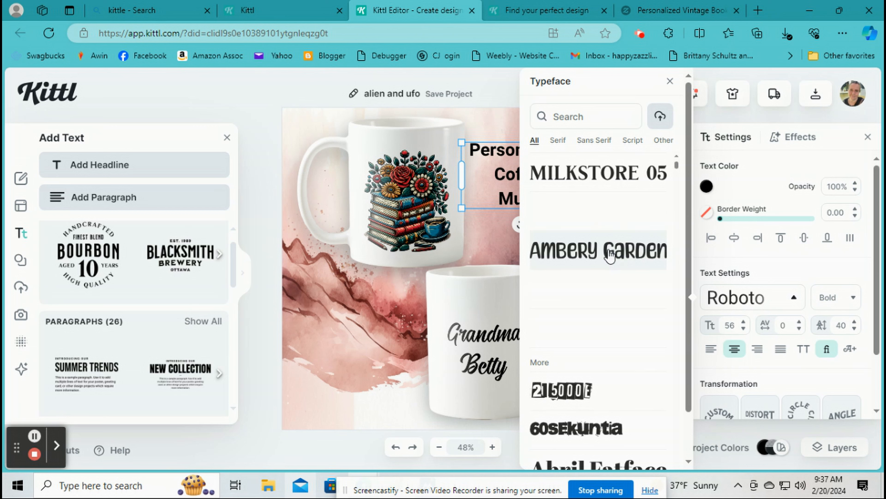
{"action": "left_click", "coordinate": [644, 196]}
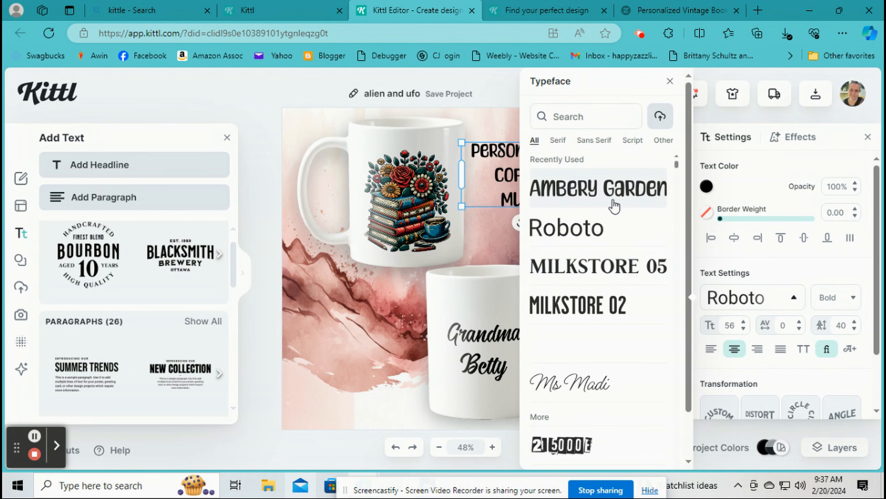
{"action": "left_click", "coordinate": [505, 180]}
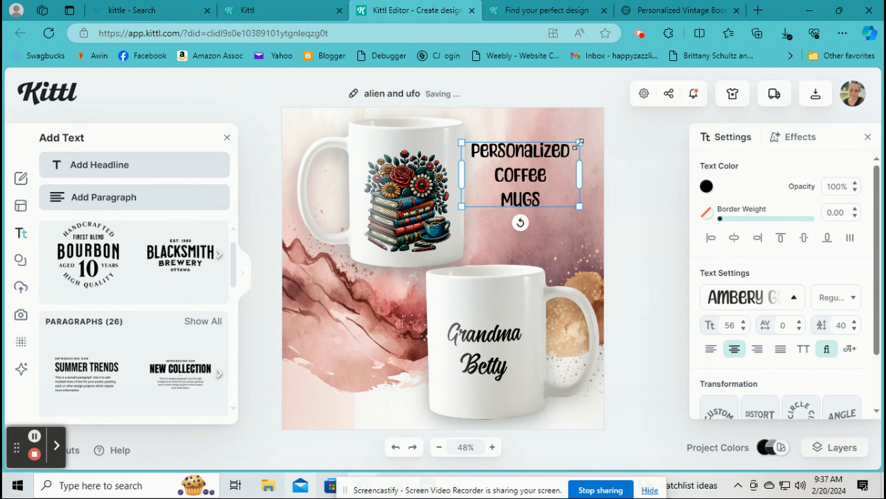
Step: Enlarge the headline to font size 65 and try the Arch transformation on it
{"action": "left_click_drag", "start_coordinate": [579, 143], "coordinate": [599, 132]}
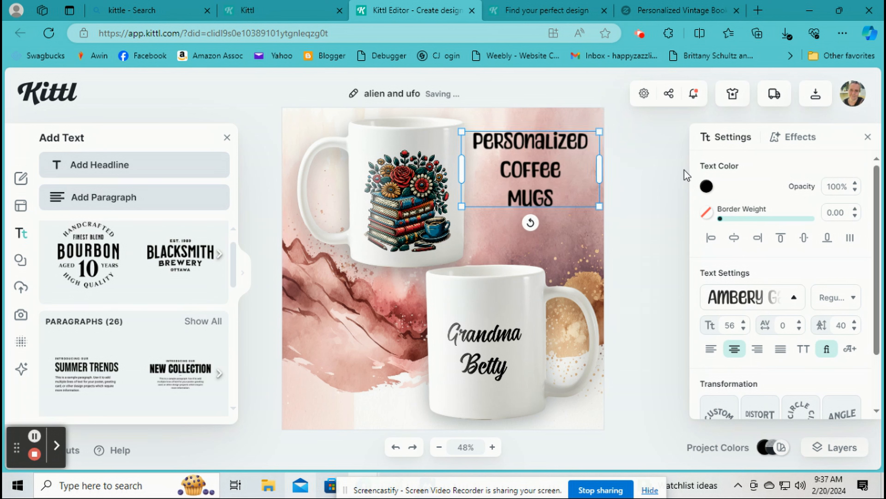
{"action": "scroll", "coordinate": [713, 373], "scroll_direction": "down", "scroll_amount": 2}
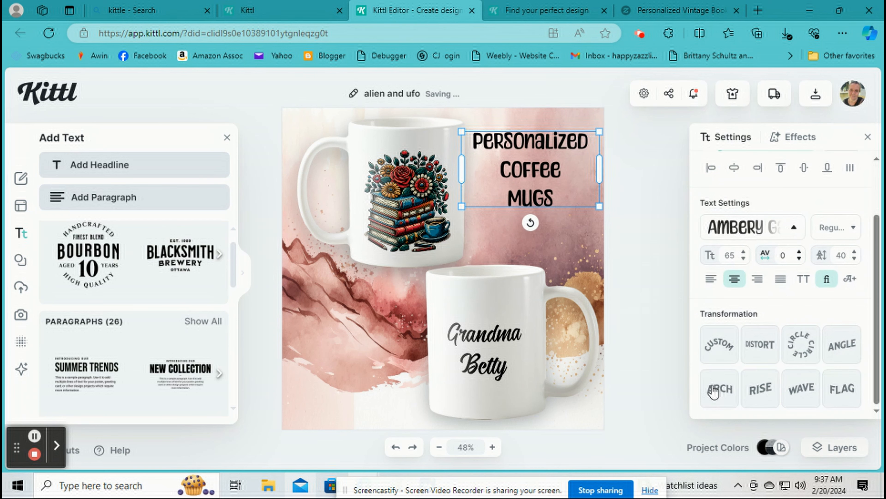
{"action": "left_click", "coordinate": [718, 390]}
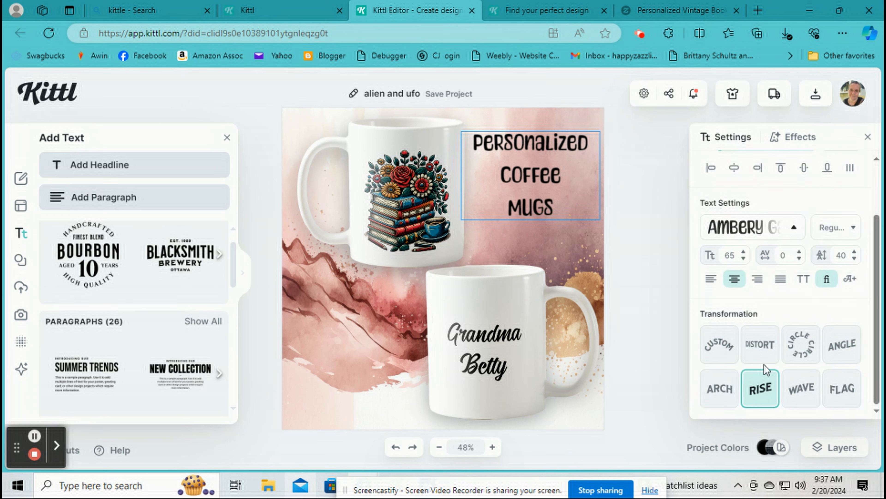
Step: Give the headline a Block Shadow effect and color the shadow dark red, be1414
{"action": "left_click", "coordinate": [797, 139]}
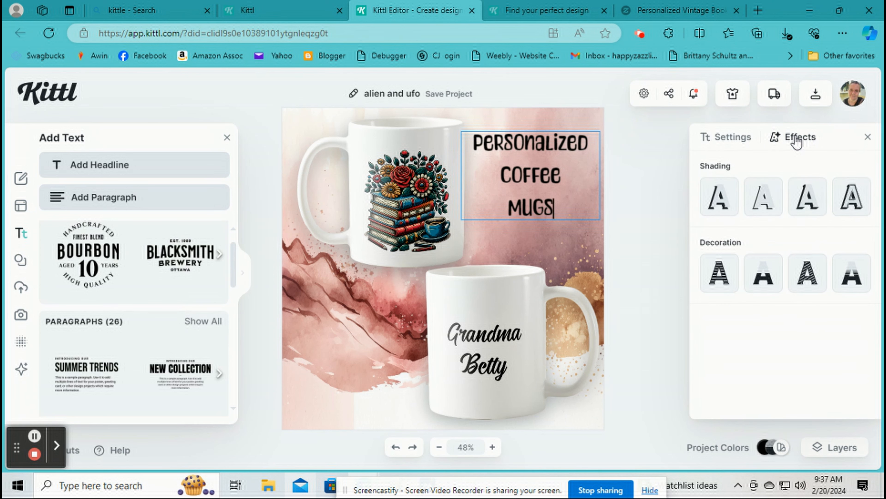
{"action": "left_click", "coordinate": [815, 201]}
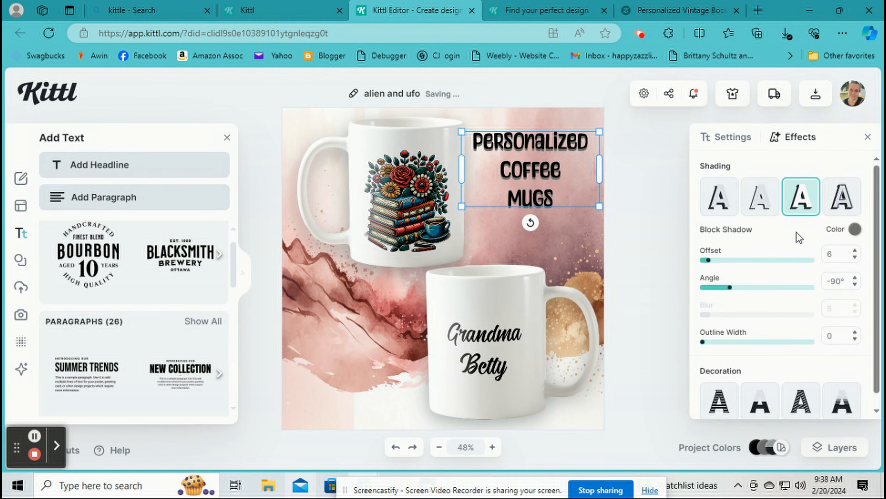
{"action": "left_click", "coordinate": [855, 229]}
{"action": "mouse_move", "coordinate": [784, 229]}
{"action": "left_mouse_down"}
{"action": "mouse_move", "coordinate": [787, 219]}
{"action": "mouse_move", "coordinate": [814, 240]}
{"action": "left_mouse_up"}
{"action": "left_click", "coordinate": [814, 241]}
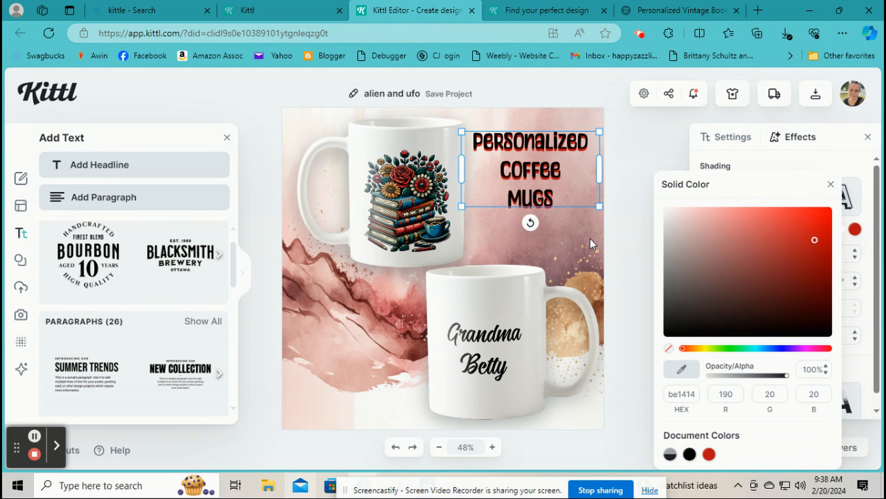
Step: Reselect only the headline and move it slightly lower beside the book-design mug
{"action": "left_click", "coordinate": [584, 208]}
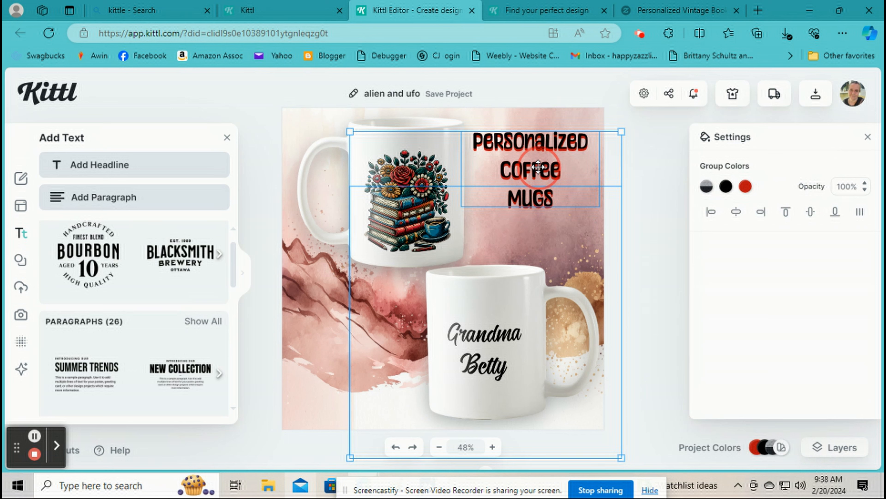
{"action": "double_click", "coordinate": [538, 168]}
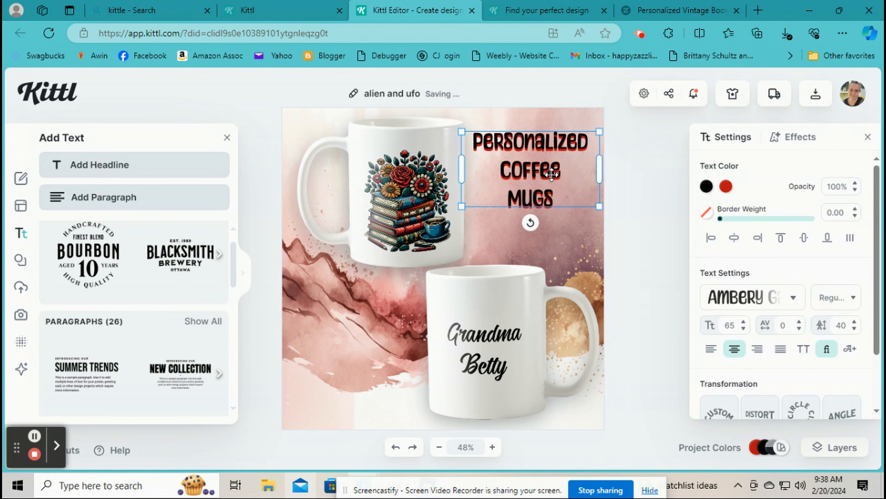
{"action": "left_click_drag", "start_coordinate": [551, 173], "coordinate": [552, 184]}
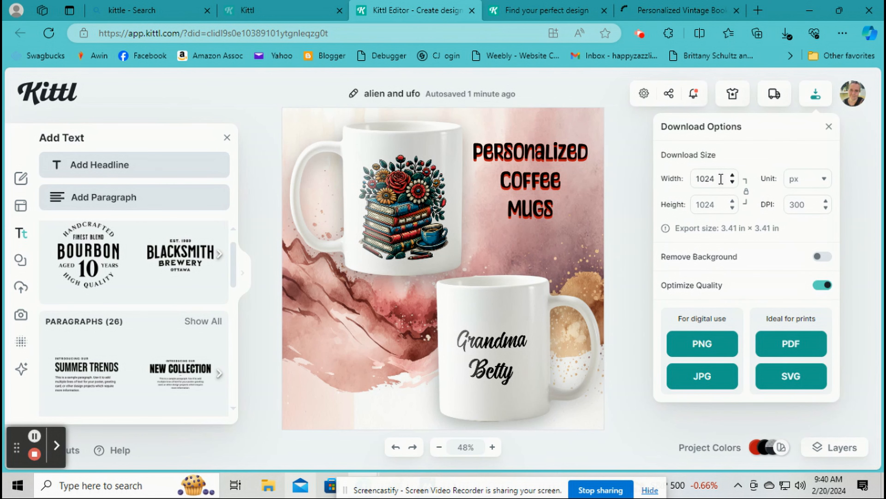
Step: Set the download size to 2000 × 2000 px and download the mug mockup as a JPG
{"action": "left_click_drag", "start_coordinate": [721, 179], "coordinate": [667, 178]}
{"action": "type", "text": "2000"}
{"action": "left_click_drag", "start_coordinate": [736, 209], "coordinate": [625, 201]}
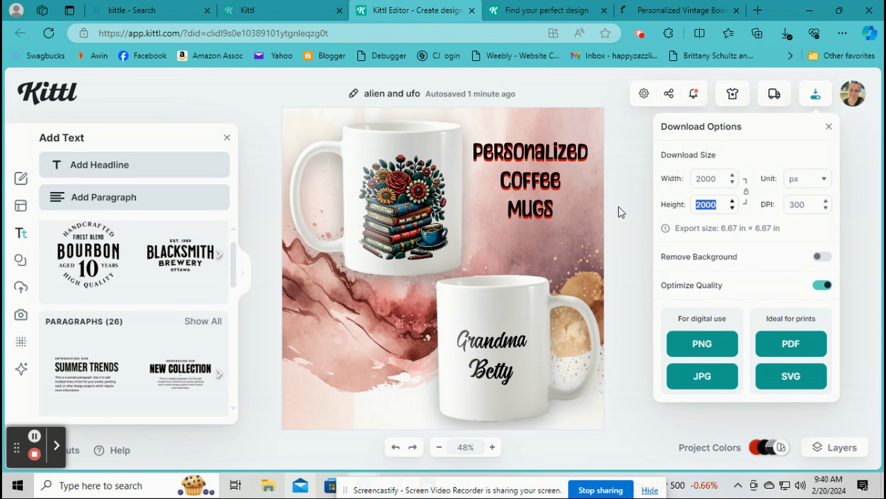
{"action": "type", "text": "29"}
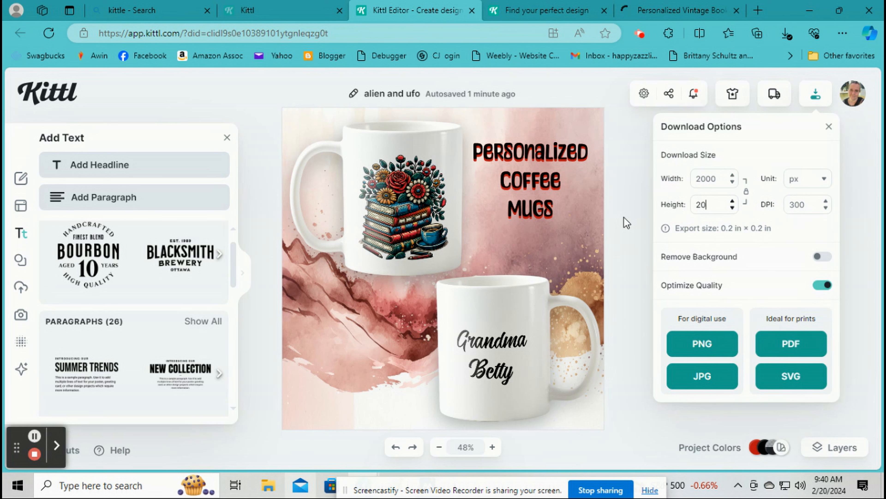
{"action": "type", "text": "00"}
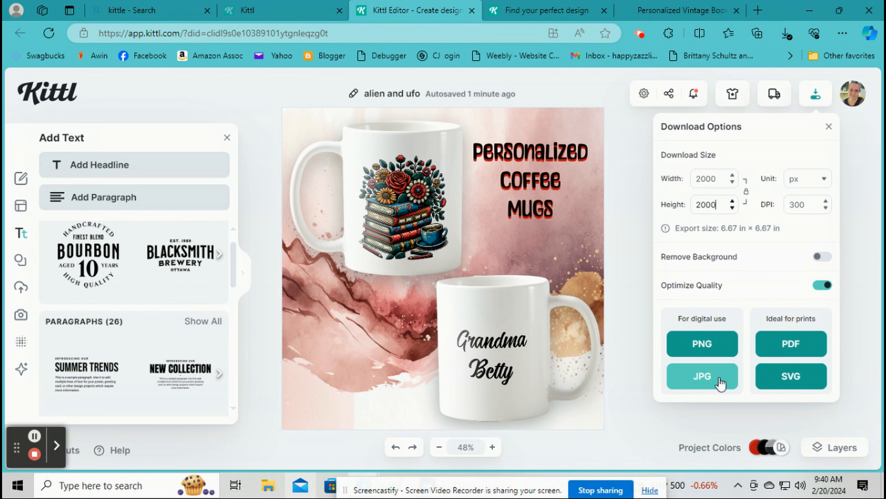
{"action": "left_click", "coordinate": [705, 377]}
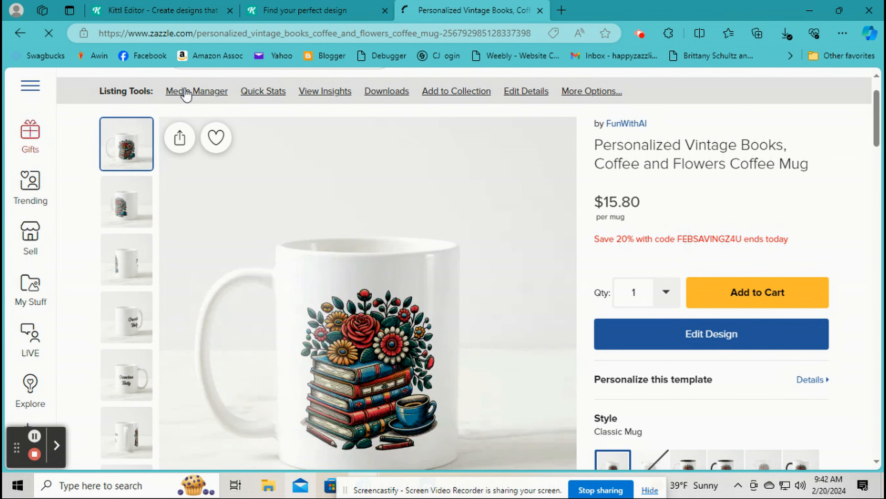
Step: Add the two-mug mockup image to the Zazzle coffee mug listing through Media Manager and close the manager
{"action": "left_click", "coordinate": [216, 95]}
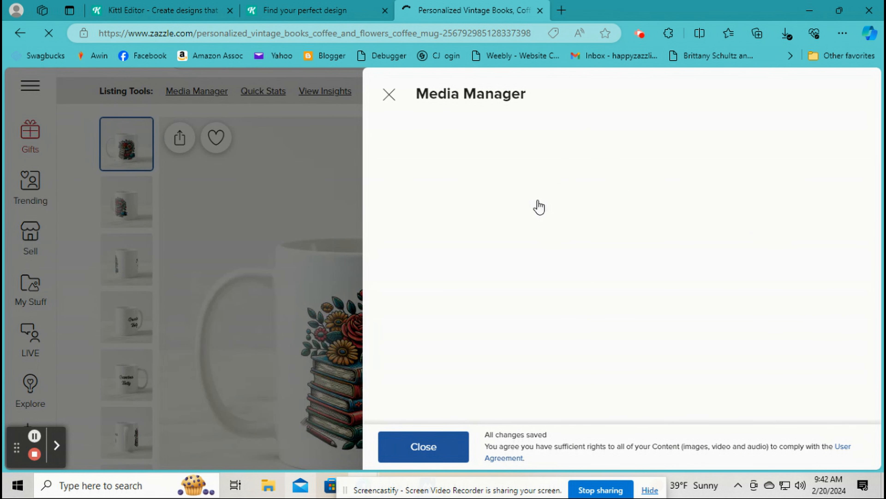
{"action": "left_click", "coordinate": [795, 278]}
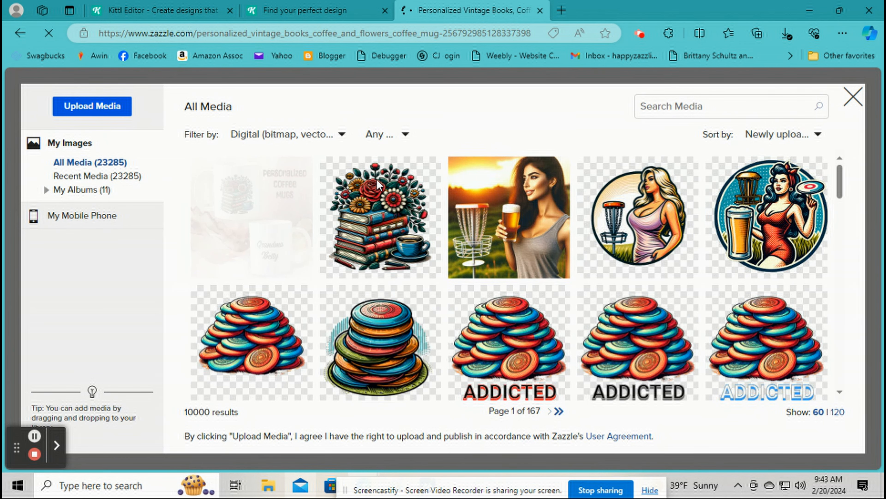
{"action": "double_click", "coordinate": [161, 117]}
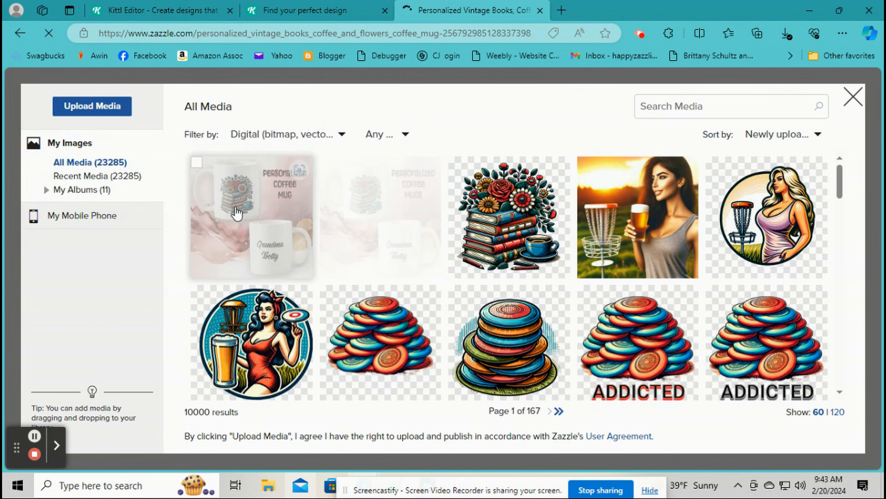
{"action": "left_click", "coordinate": [234, 193]}
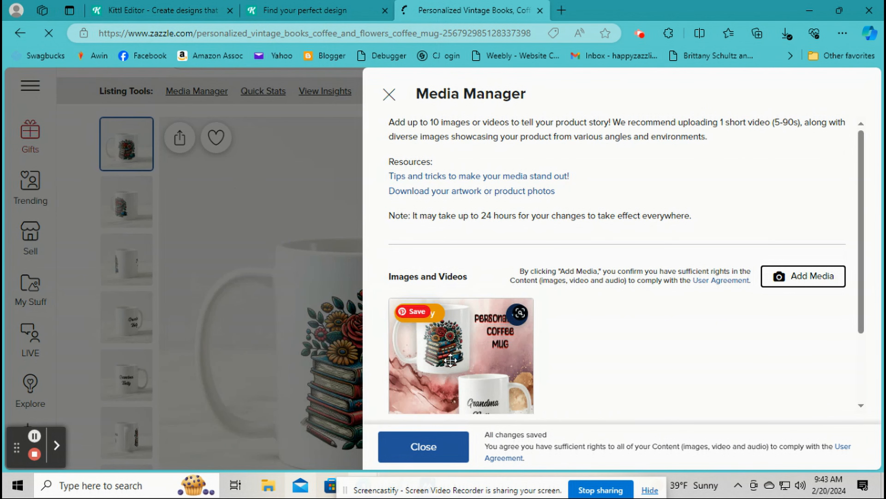
{"action": "left_click", "coordinate": [442, 447]}
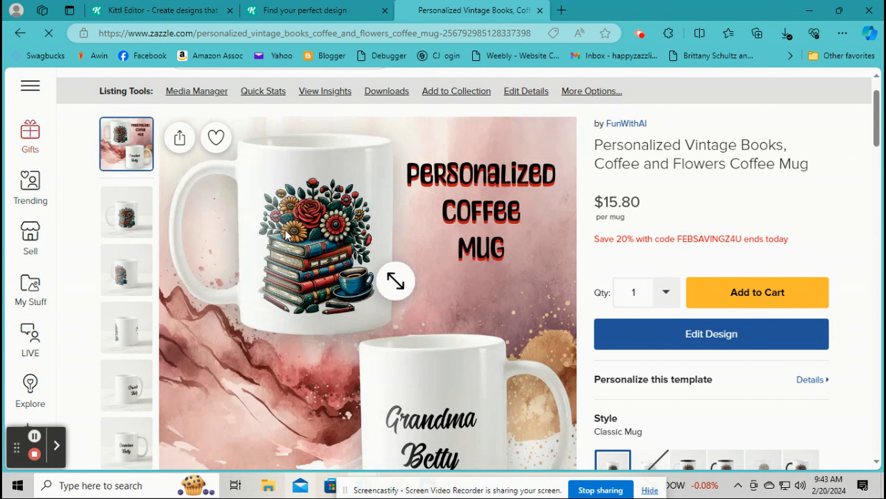
Step: Look over the coffee mug's product page with its main image and preview thumbnails
{"action": "scroll", "coordinate": [370, 335], "scroll_direction": "down", "scroll_amount": 3}
{"action": "scroll", "coordinate": [516, 294], "scroll_direction": "down", "scroll_amount": 2}
{"action": "scroll", "coordinate": [515, 294], "scroll_direction": "up", "scroll_amount": 2}
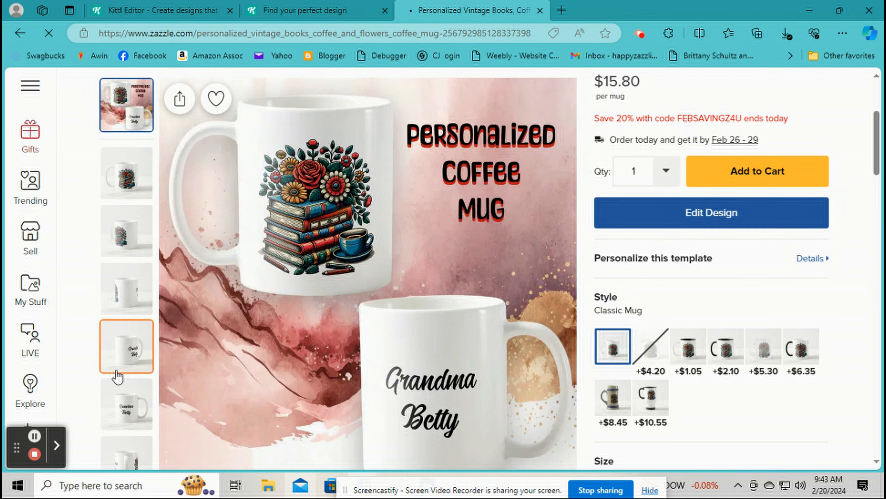
{"action": "scroll", "coordinate": [483, 210], "scroll_direction": "down", "scroll_amount": 1}
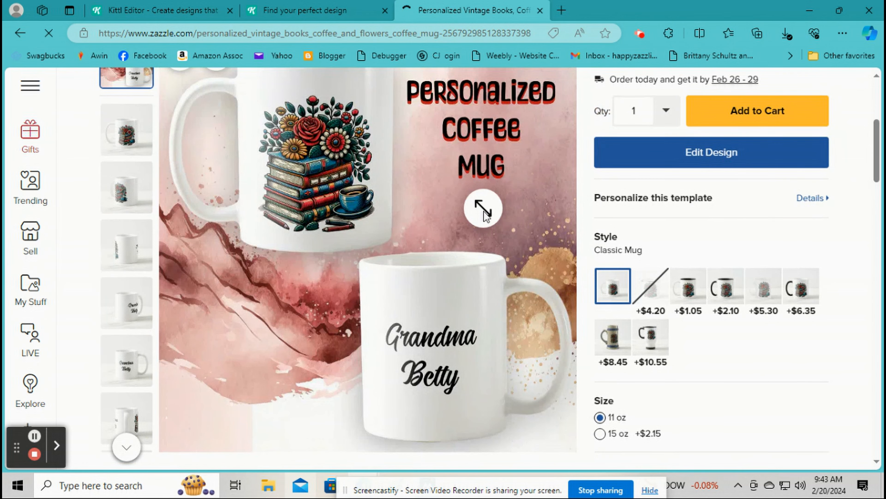
{"action": "scroll", "coordinate": [483, 209], "scroll_direction": "up", "scroll_amount": 1}
{"action": "scroll", "coordinate": [581, 171], "scroll_direction": "up", "scroll_amount": 1}
Step: Go to the FunWithAI store's product list and open the Vintage Books, Coffee and Flowers Grocery Bag listing
{"action": "mouse_move", "coordinate": [632, 124]}
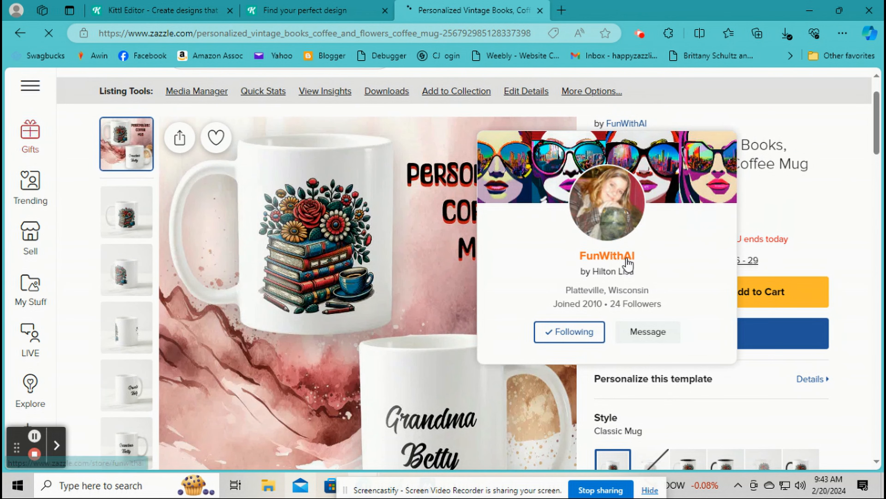
{"action": "left_click", "coordinate": [613, 269]}
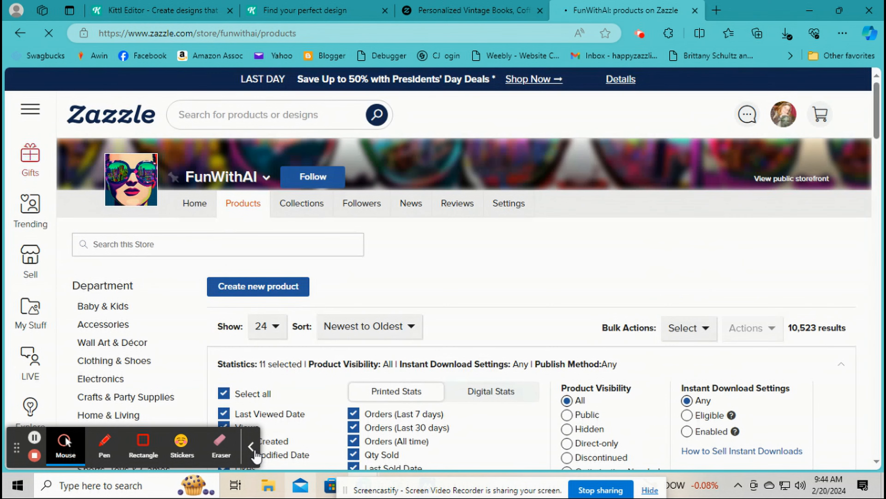
{"action": "left_click", "coordinate": [252, 446]}
{"action": "scroll", "coordinate": [434, 238], "scroll_direction": "down", "scroll_amount": 5}
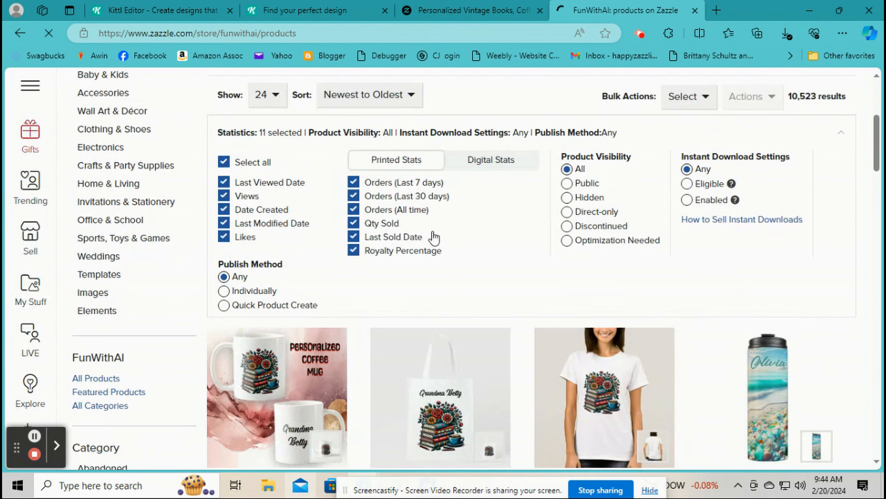
{"action": "scroll", "coordinate": [434, 237], "scroll_direction": "down", "scroll_amount": 3}
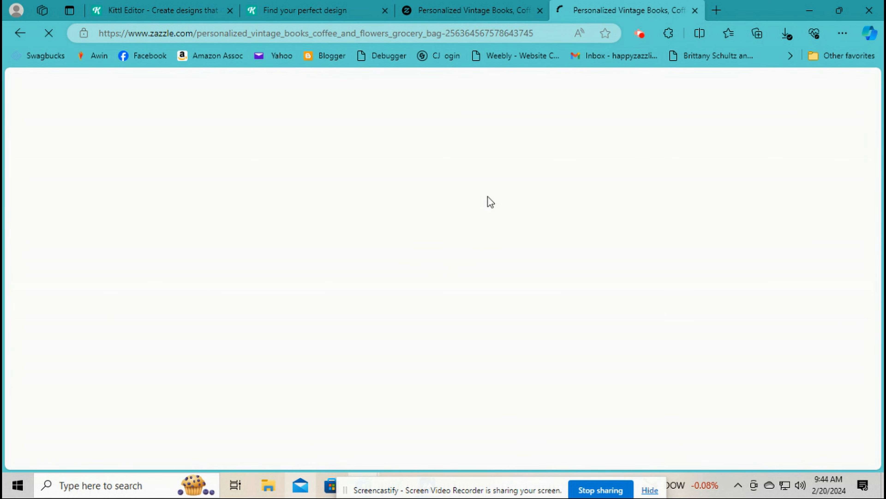
{"action": "scroll", "coordinate": [490, 198], "scroll_direction": "down", "scroll_amount": 3}
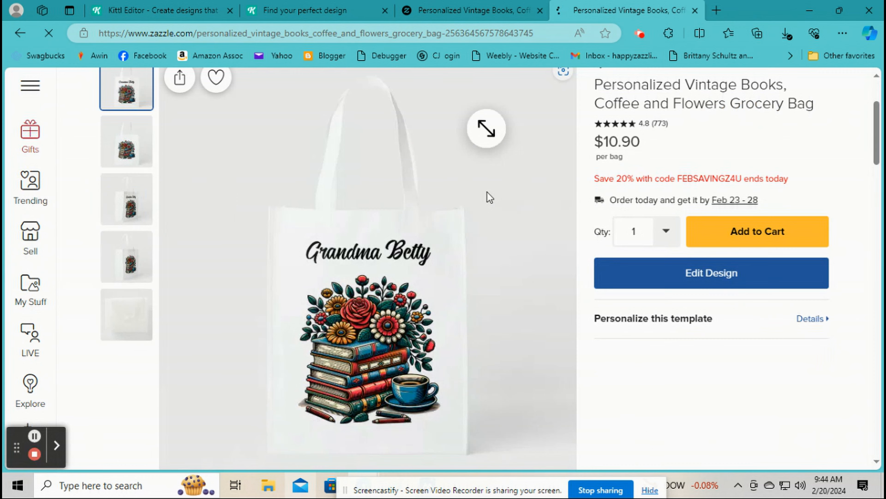
{"action": "scroll", "coordinate": [489, 197], "scroll_direction": "up", "scroll_amount": 3}
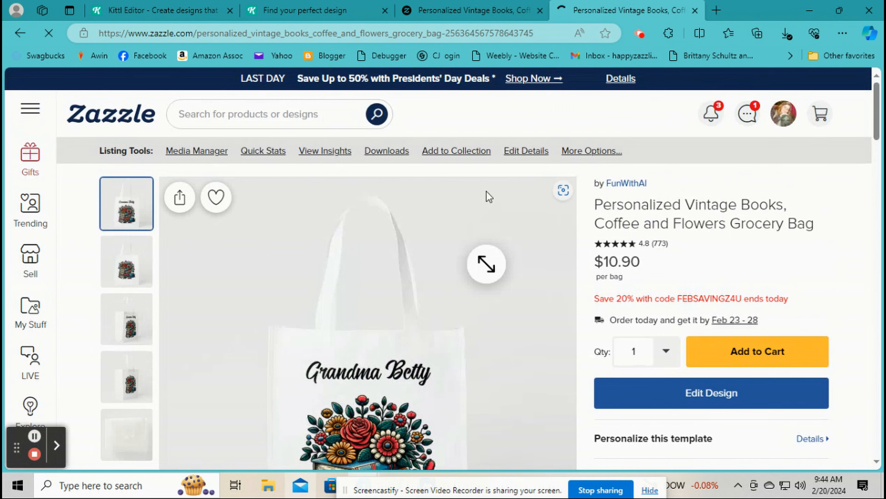
Step: Download the Front product mockup image of the grocery bag
{"action": "left_click", "coordinate": [374, 151]}
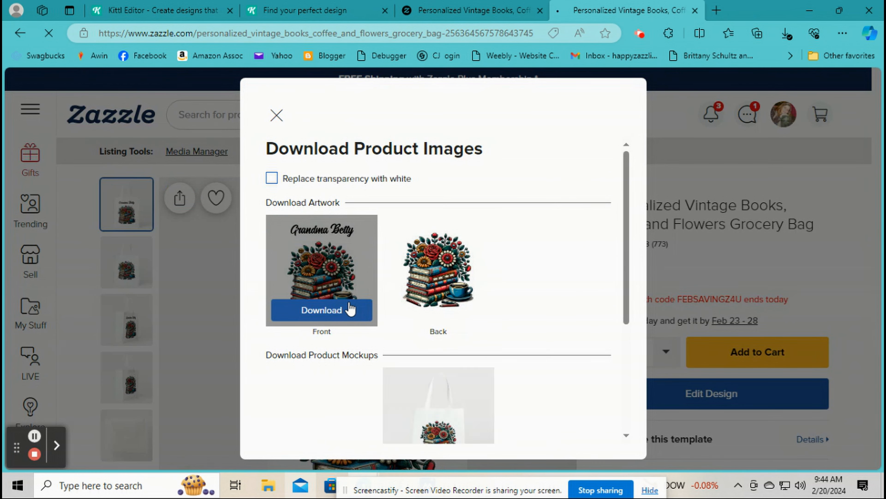
{"action": "scroll", "coordinate": [349, 309], "scroll_direction": "down", "scroll_amount": 5}
{"action": "left_click", "coordinate": [336, 278]}
{"action": "mouse_move", "coordinate": [444, 301]}
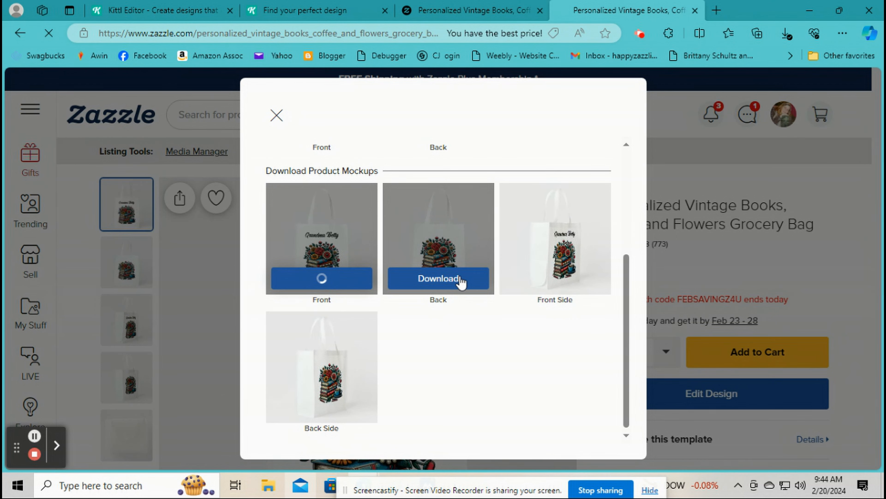
{"action": "mouse_move", "coordinate": [554, 233]}
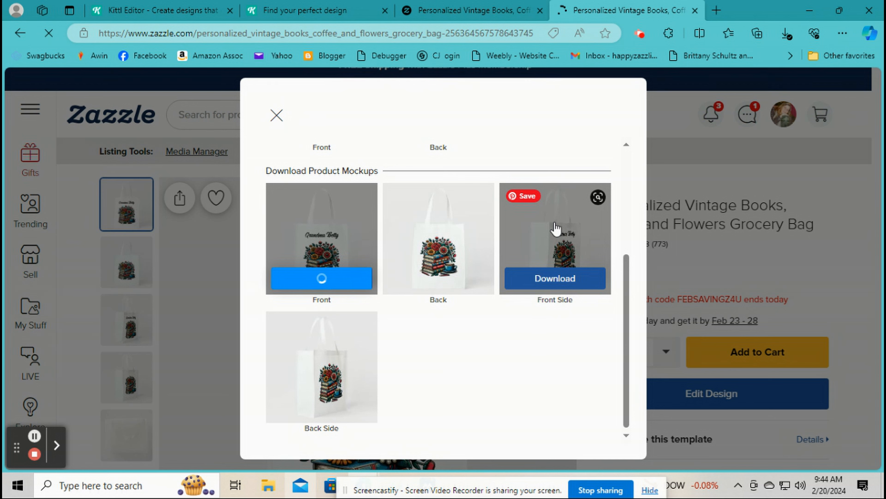
Step: Switch to the Kittl editor and delete both mugs and the Personalized Coffee Mug heading from the alien and ufo design
{"action": "left_click", "coordinate": [319, 12]}
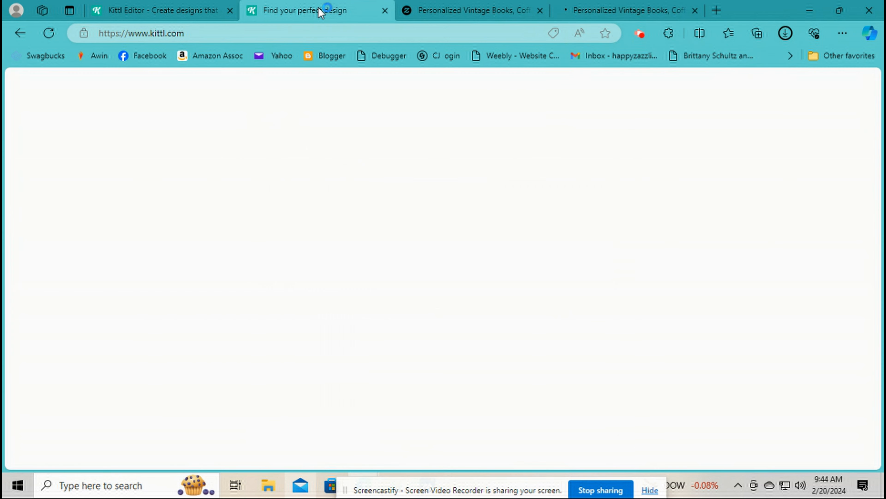
{"action": "left_click", "coordinate": [162, 8]}
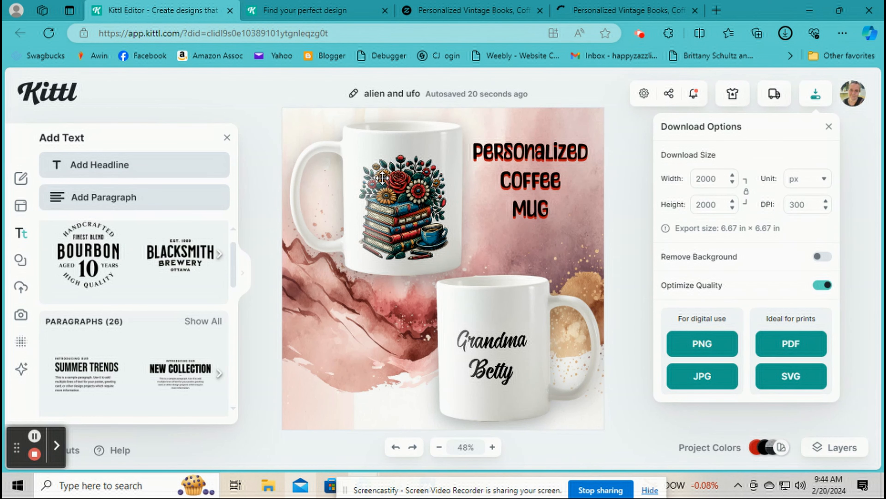
{"action": "right_click", "coordinate": [349, 180]}
{"action": "left_click", "coordinate": [417, 229]}
{"action": "left_click", "coordinate": [487, 346]}
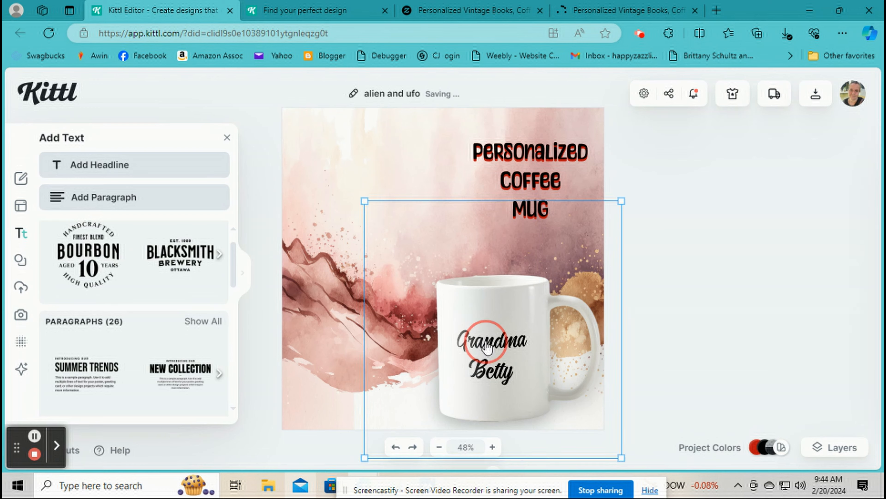
{"action": "right_click", "coordinate": [487, 345]}
{"action": "left_click", "coordinate": [530, 204]}
{"action": "left_click", "coordinate": [534, 143]}
{"action": "right_click", "coordinate": [546, 164]}
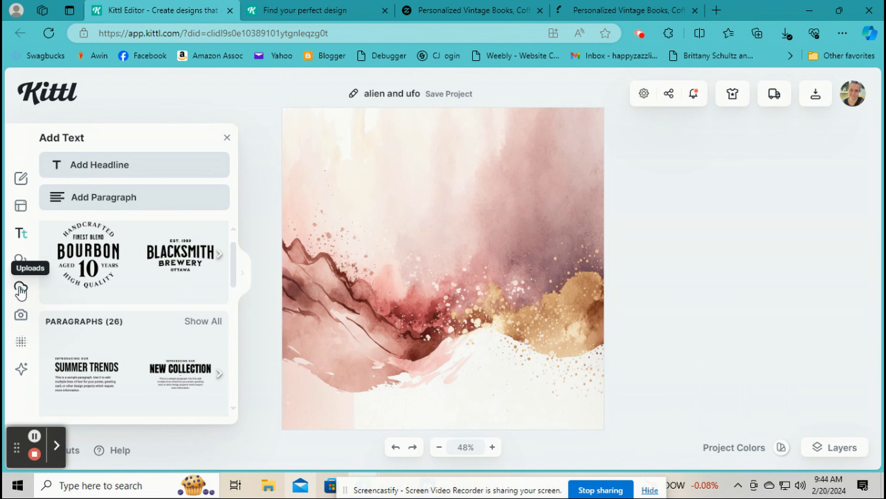
Step: Upload the downloaded front grocery bag mockup and place it on the canvas
{"action": "left_click", "coordinate": [21, 290]}
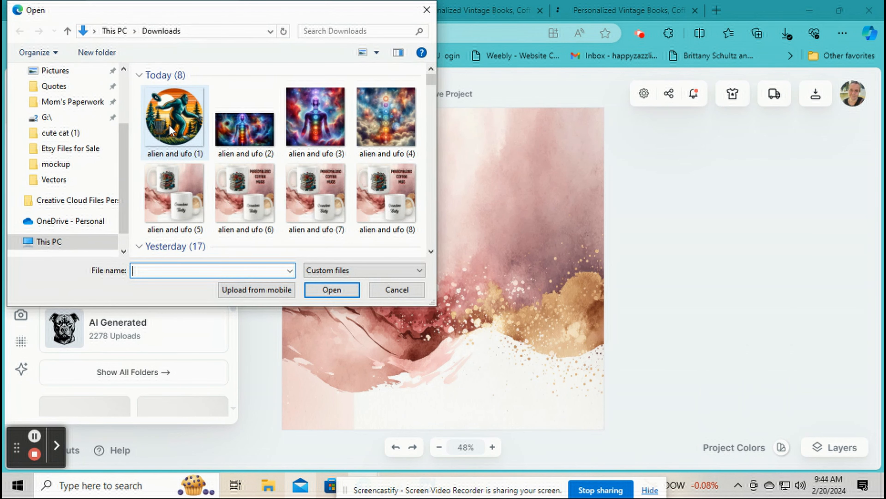
{"action": "double_click", "coordinate": [175, 120]}
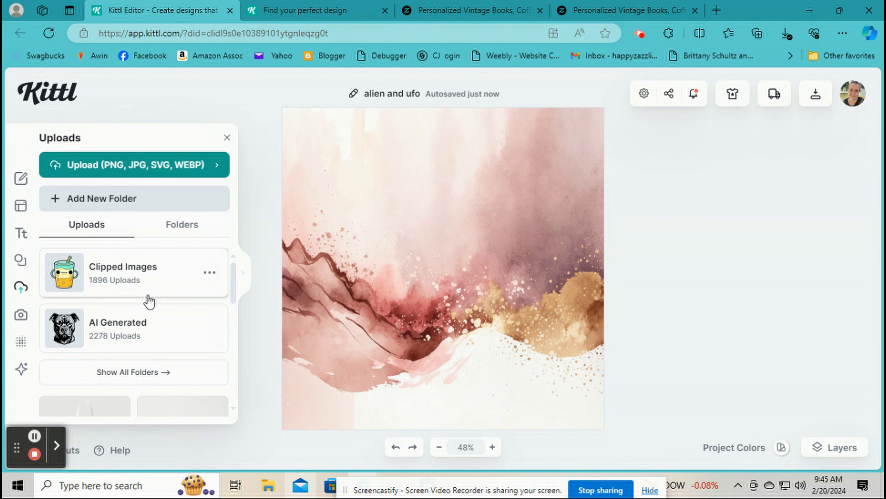
{"action": "scroll", "coordinate": [146, 297], "scroll_direction": "down", "scroll_amount": 1}
{"action": "left_click", "coordinate": [94, 371]}
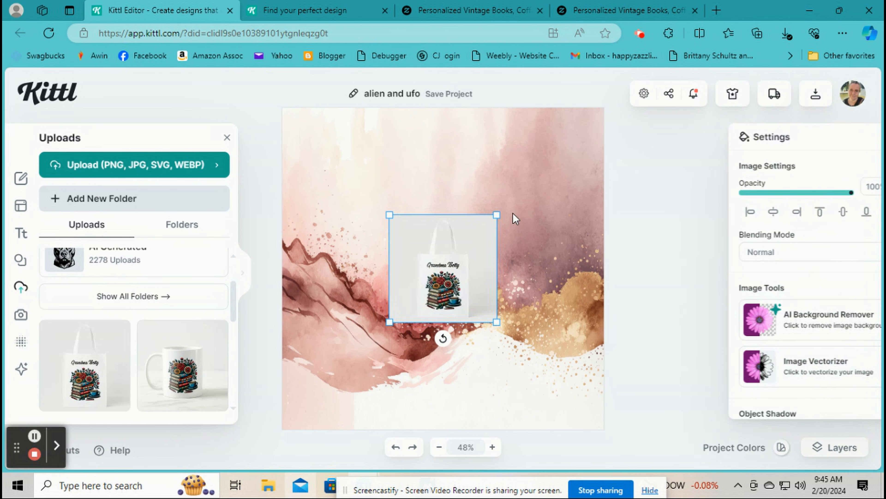
Step: Remove the grocery bag image's background and enlarge the bag to fill the whole canvas
{"action": "left_click", "coordinate": [750, 319]}
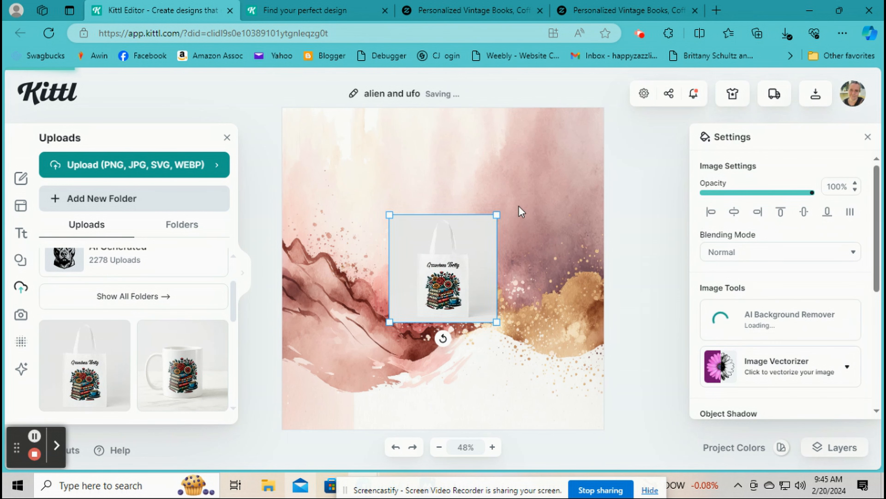
{"action": "left_click_drag", "start_coordinate": [495, 213], "coordinate": [608, 103]}
{"action": "left_click_drag", "start_coordinate": [389, 322], "coordinate": [282, 429]}
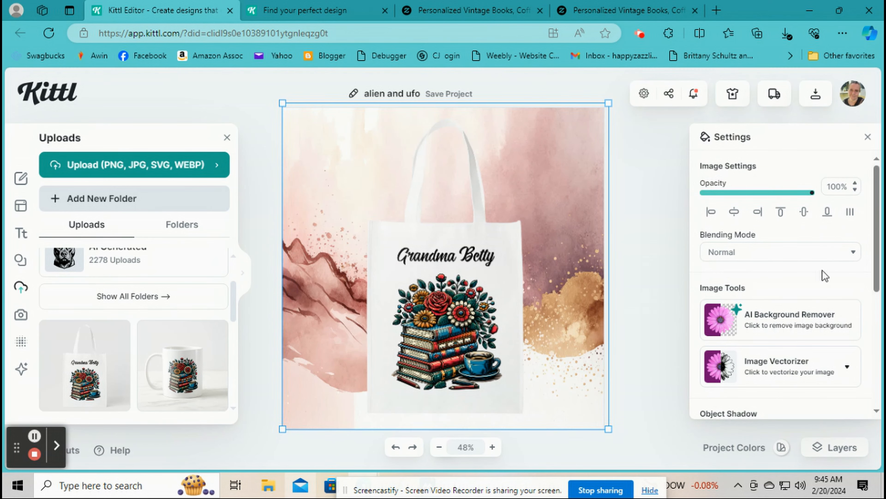
Step: Add an object shadow to the grocery bag with offset 31, angle -60° and blur 60
{"action": "scroll", "coordinate": [780, 279], "scroll_direction": "down", "scroll_amount": 5}
{"action": "left_click", "coordinate": [763, 275]}
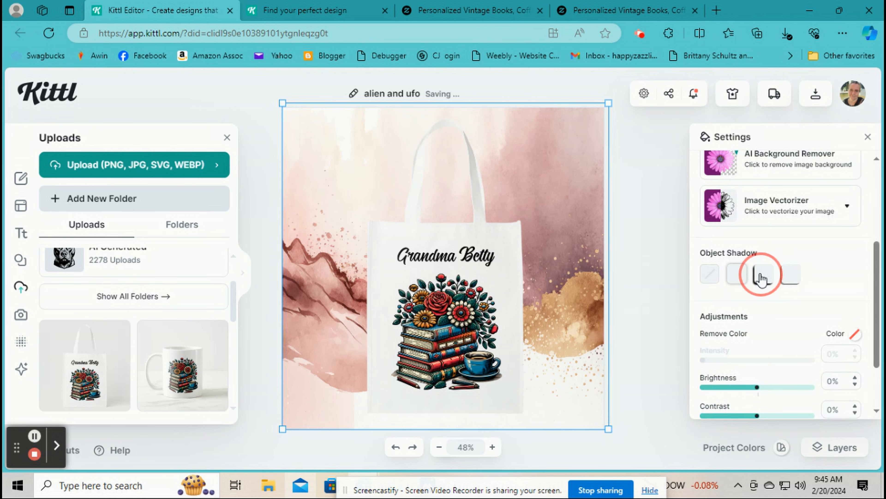
{"action": "scroll", "coordinate": [762, 278], "scroll_direction": "down", "scroll_amount": 1}
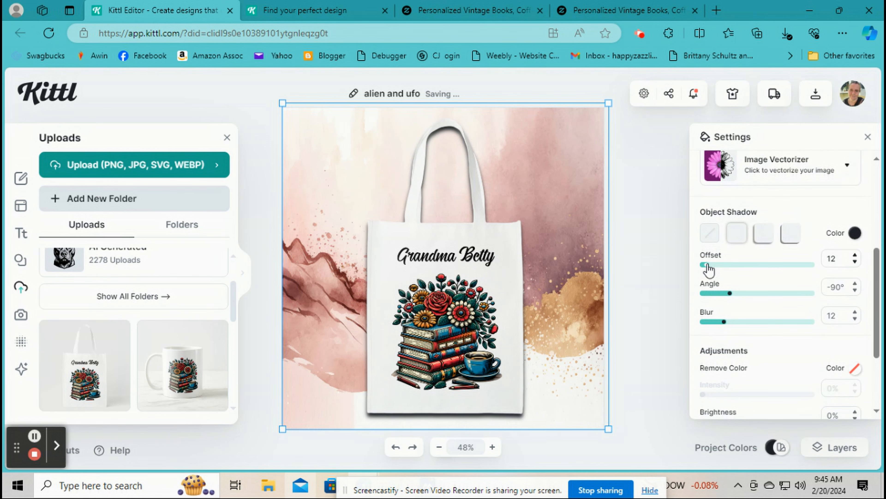
{"action": "left_click_drag", "start_coordinate": [707, 266], "coordinate": [713, 266]}
{"action": "left_click", "coordinate": [736, 293]}
{"action": "left_click_drag", "start_coordinate": [737, 294], "coordinate": [741, 293]}
{"action": "left_click_drag", "start_coordinate": [761, 322], "coordinate": [812, 321]}
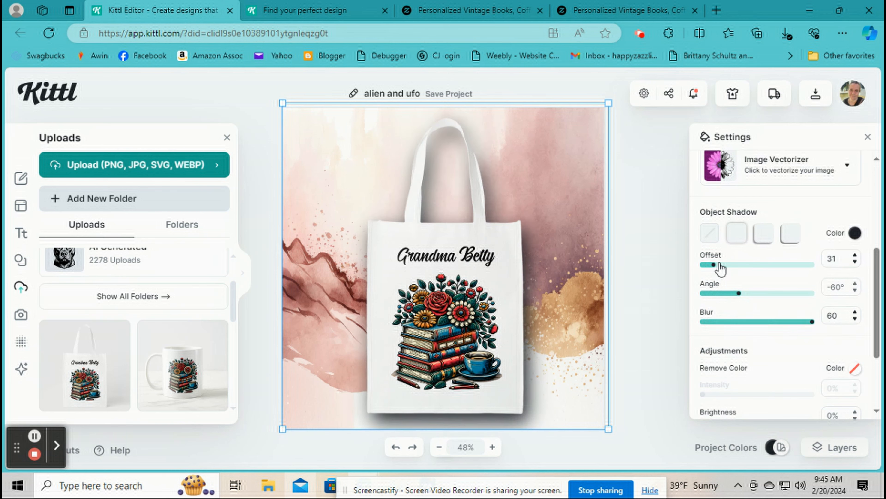
Step: Soften the bag's shadow by reapplying the shadow preset, adjusting its angle and lowering the shadow color's opacity to 44%
{"action": "left_click_drag", "start_coordinate": [714, 264], "coordinate": [703, 265]}
{"action": "left_click", "coordinate": [763, 233]}
{"action": "left_click_drag", "start_coordinate": [728, 293], "coordinate": [741, 293]}
{"action": "left_click", "coordinate": [855, 232]}
{"action": "left_click_drag", "start_coordinate": [788, 375], "coordinate": [745, 378]}
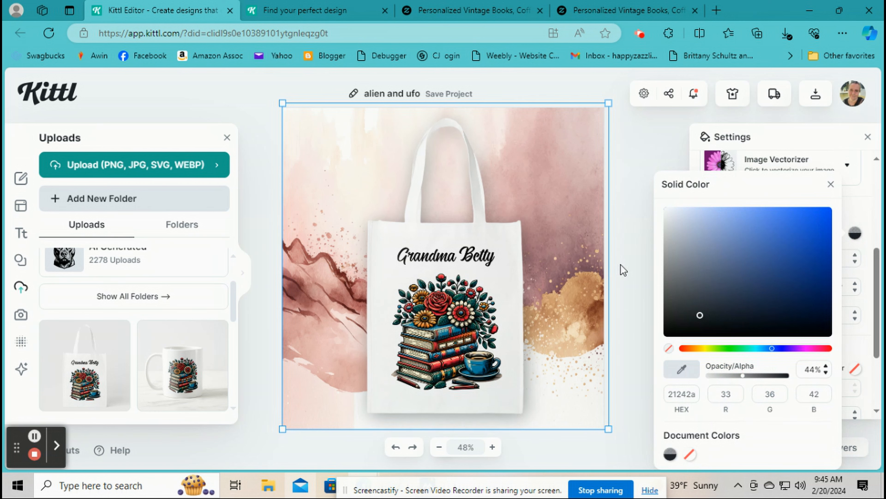
{"action": "left_click", "coordinate": [624, 269]}
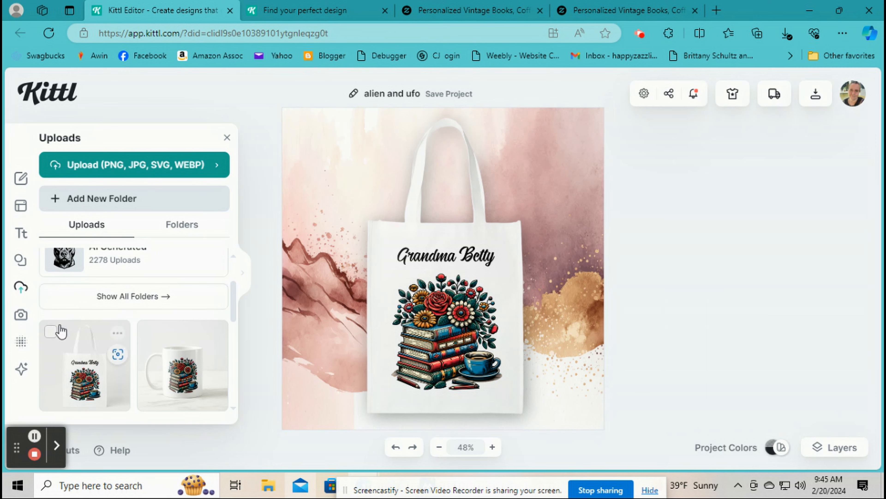
Step: Browse the background textures and try the red and purple gradient and the hanging-stars image behind the bag
{"action": "left_click", "coordinate": [21, 341]}
{"action": "left_click", "coordinate": [191, 219]}
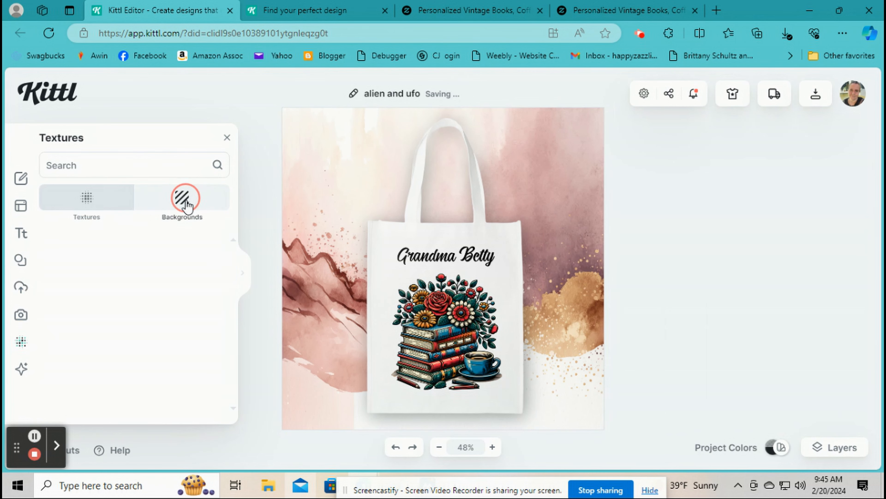
{"action": "scroll", "coordinate": [175, 298], "scroll_direction": "down", "scroll_amount": 5}
{"action": "scroll", "coordinate": [173, 294], "scroll_direction": "down", "scroll_amount": 4}
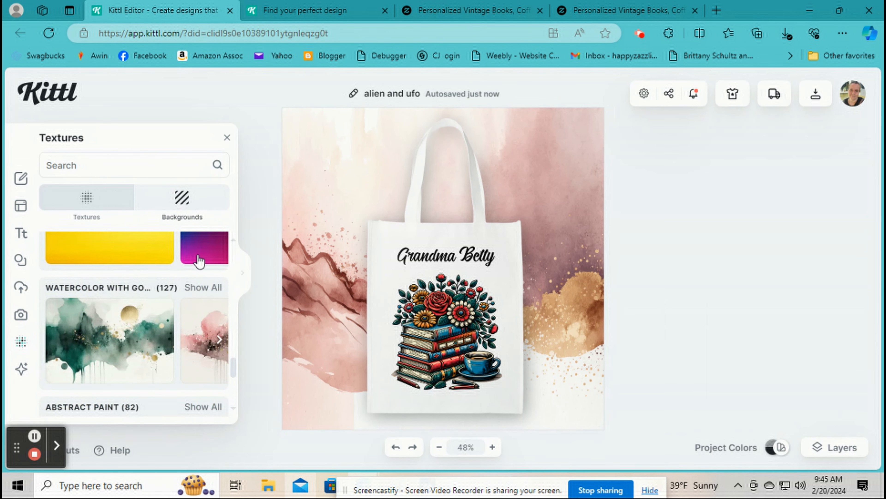
{"action": "left_click", "coordinate": [198, 259]}
{"action": "scroll", "coordinate": [169, 284], "scroll_direction": "down", "scroll_amount": 10}
{"action": "scroll", "coordinate": [169, 283], "scroll_direction": "up", "scroll_amount": 3}
{"action": "left_click", "coordinate": [139, 280]}
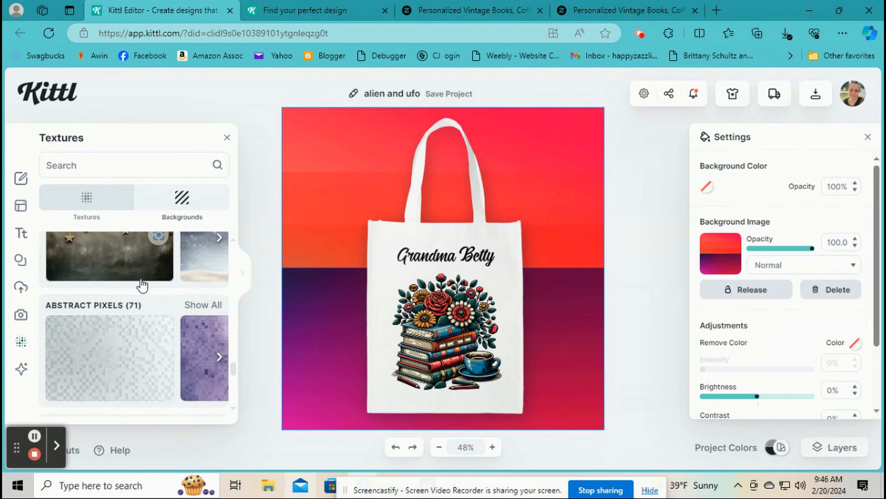
{"action": "scroll", "coordinate": [139, 281], "scroll_direction": "down", "scroll_amount": 10}
{"action": "scroll", "coordinate": [193, 290], "scroll_direction": "down", "scroll_amount": 4}
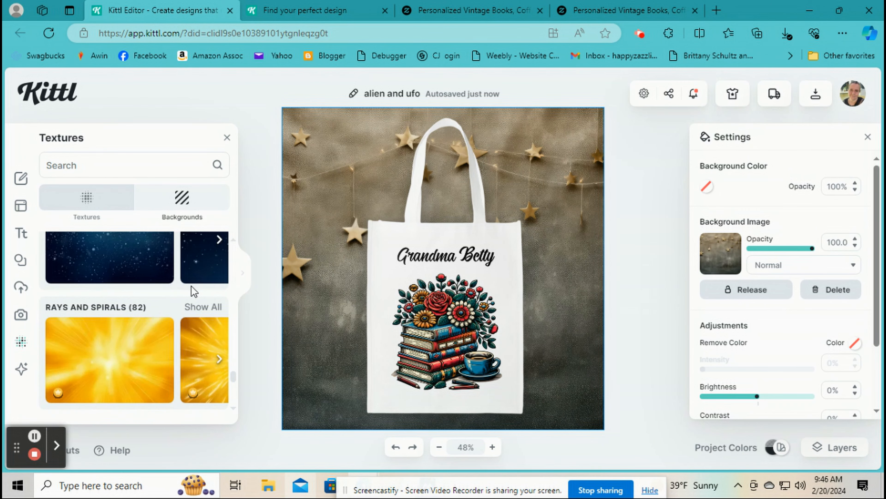
Step: Try several blue backgrounds from the Rays and Spirals collection and apply the dark blue starburst with purple streaks
{"action": "left_click", "coordinate": [211, 278]}
{"action": "left_click", "coordinate": [179, 300]}
{"action": "left_click", "coordinate": [109, 316]}
{"action": "scroll", "coordinate": [109, 316], "scroll_direction": "down", "scroll_amount": 3}
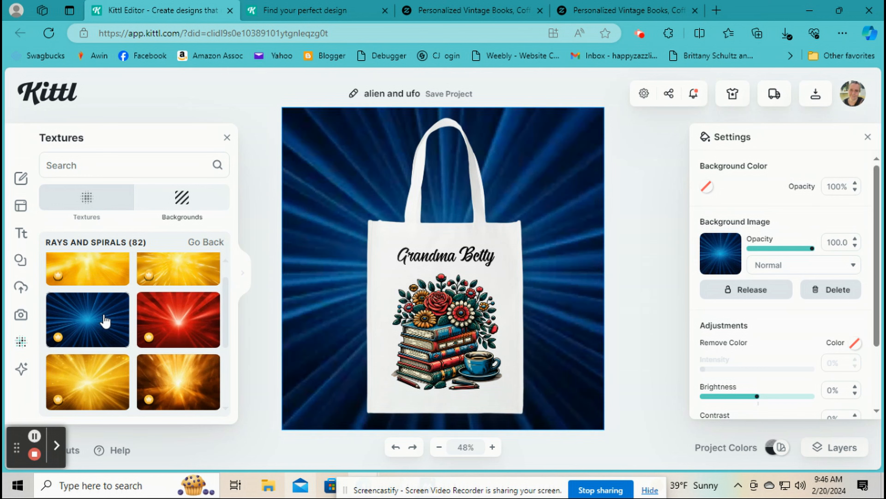
{"action": "left_click", "coordinate": [174, 317]}
{"action": "scroll", "coordinate": [176, 316], "scroll_direction": "down", "scroll_amount": 2}
{"action": "scroll", "coordinate": [178, 315], "scroll_direction": "down", "scroll_amount": 6}
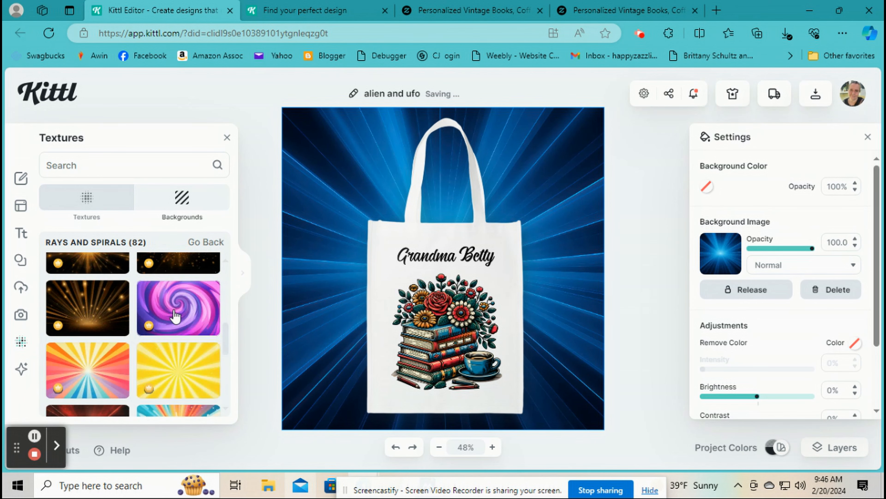
{"action": "scroll", "coordinate": [176, 316], "scroll_direction": "down", "scroll_amount": 2}
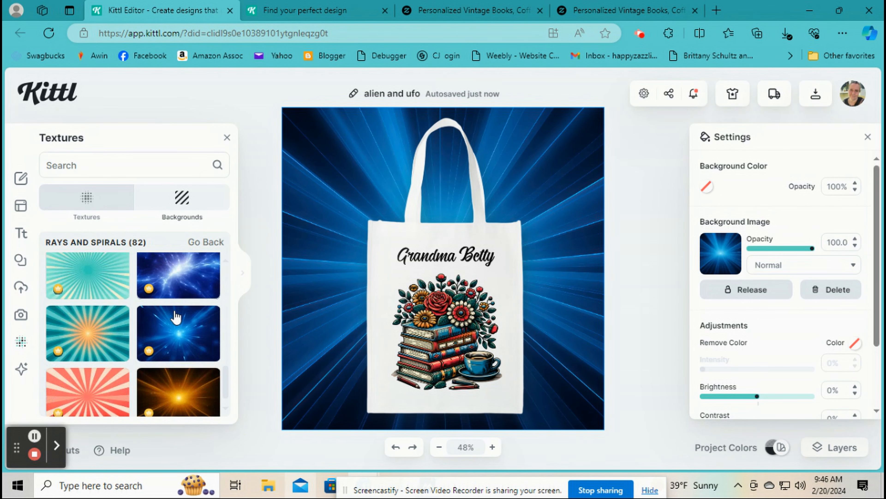
{"action": "left_click", "coordinate": [201, 279]}
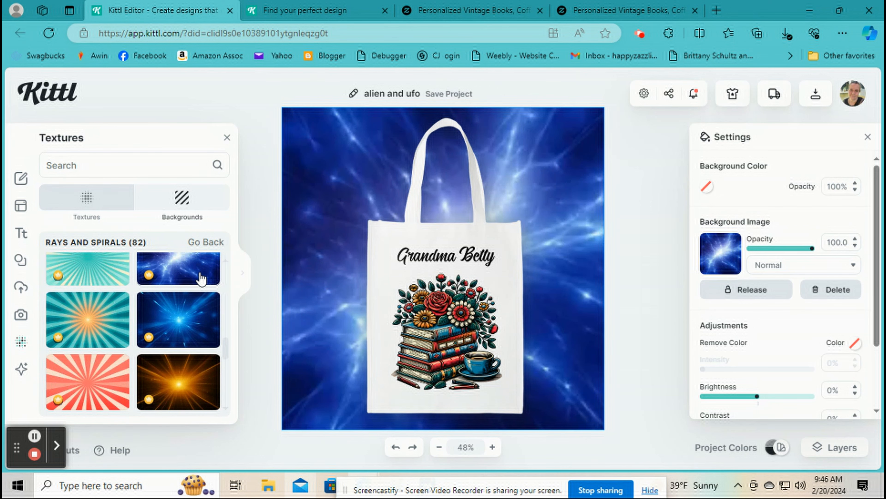
{"action": "scroll", "coordinate": [201, 281], "scroll_direction": "down", "scroll_amount": 4}
{"action": "scroll", "coordinate": [200, 287], "scroll_direction": "down", "scroll_amount": 2}
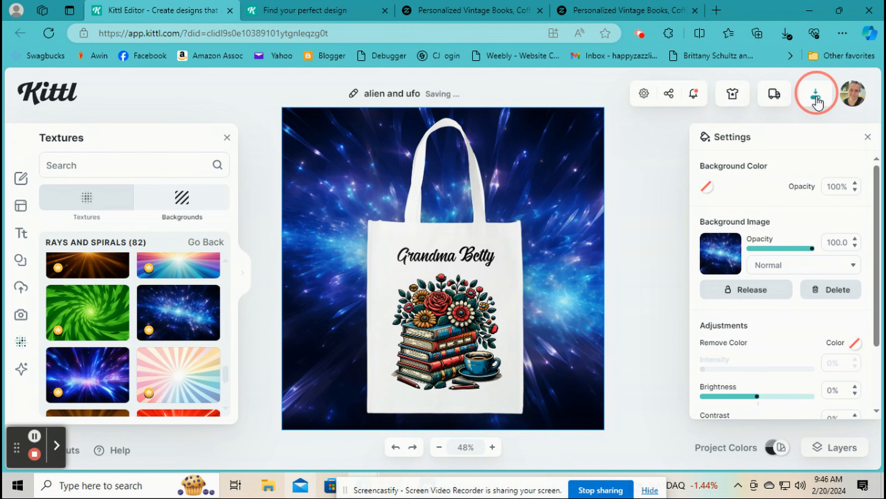
Step: Download the grocery bag mockup as a 2000 × 2000 px JPG and return to the bag's product page on Zazzle
{"action": "left_click", "coordinate": [816, 98]}
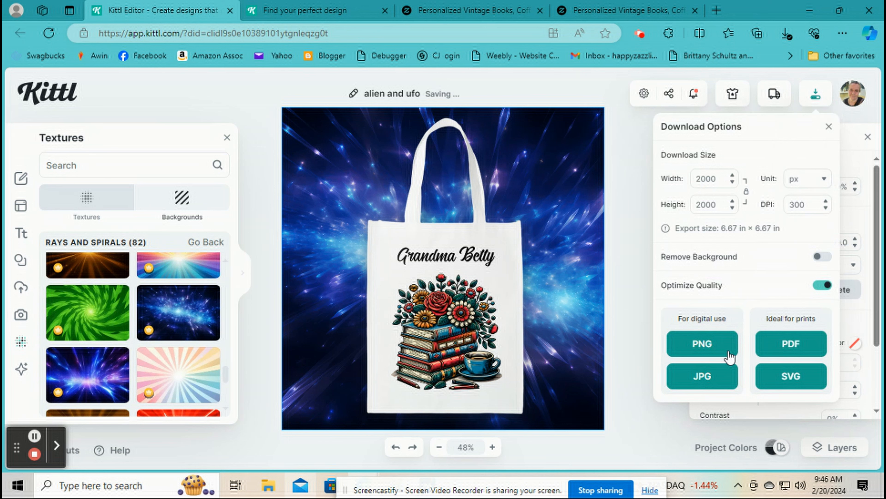
{"action": "left_click", "coordinate": [705, 378]}
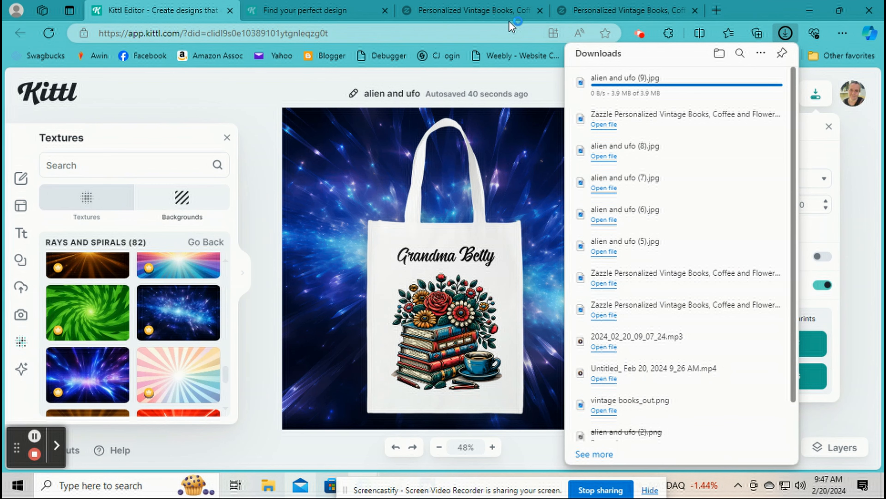
{"action": "left_click", "coordinate": [580, 10]}
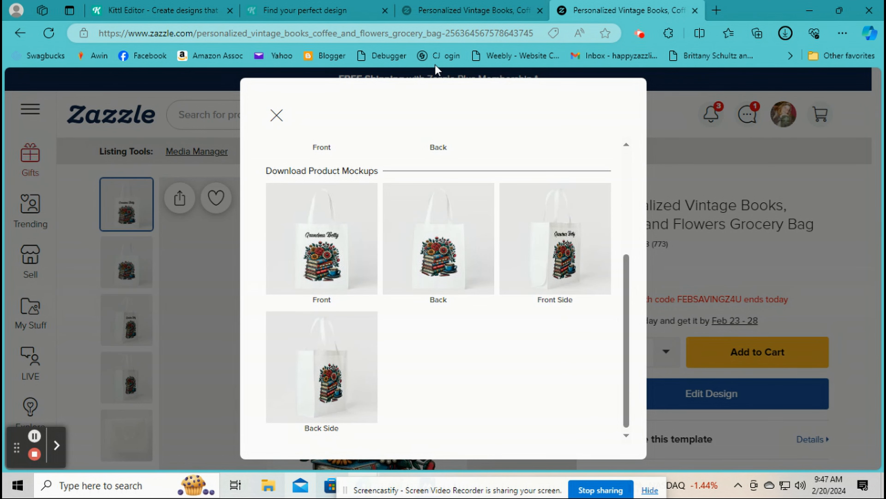
{"action": "left_click", "coordinate": [282, 118]}
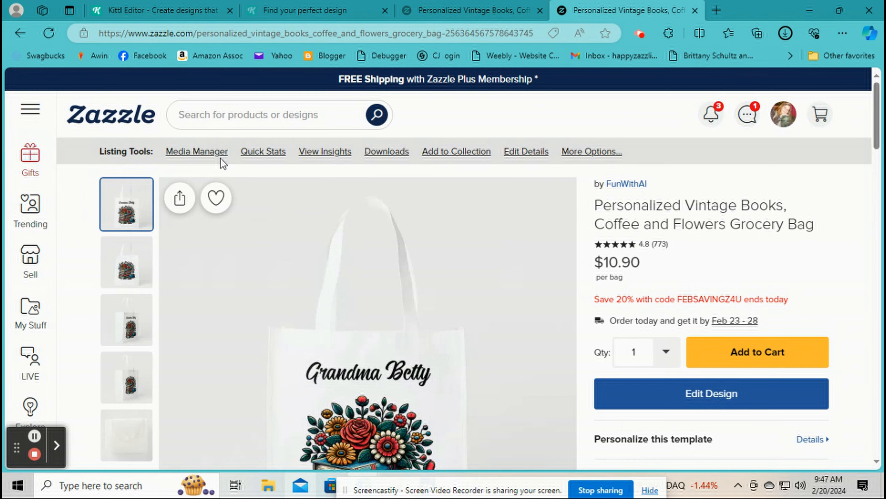
Step: Upload the new bag mockup JPG, add it to the grocery bag listing through Media Manager, and close the manager
{"action": "left_click", "coordinate": [210, 153]}
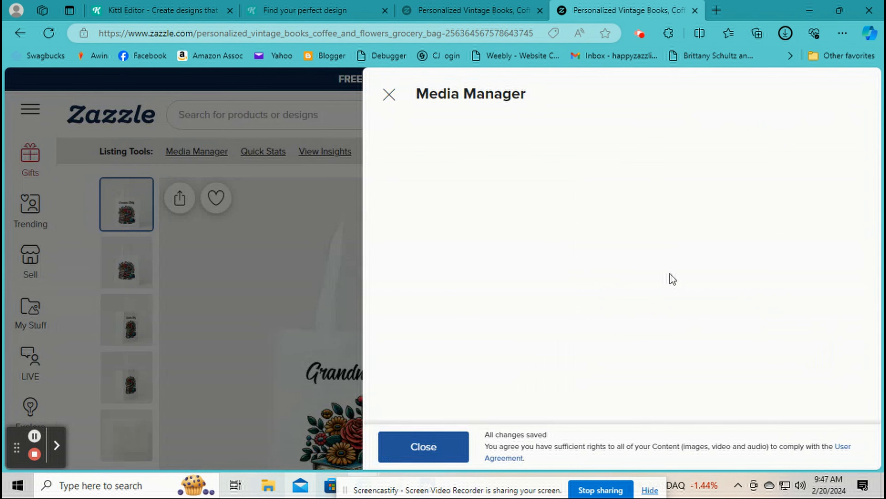
{"action": "left_click", "coordinate": [809, 276]}
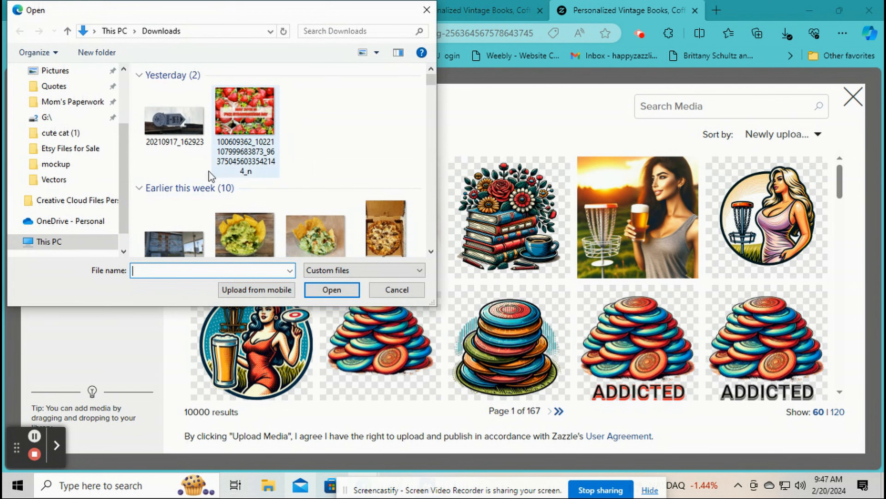
{"action": "double_click", "coordinate": [171, 131]}
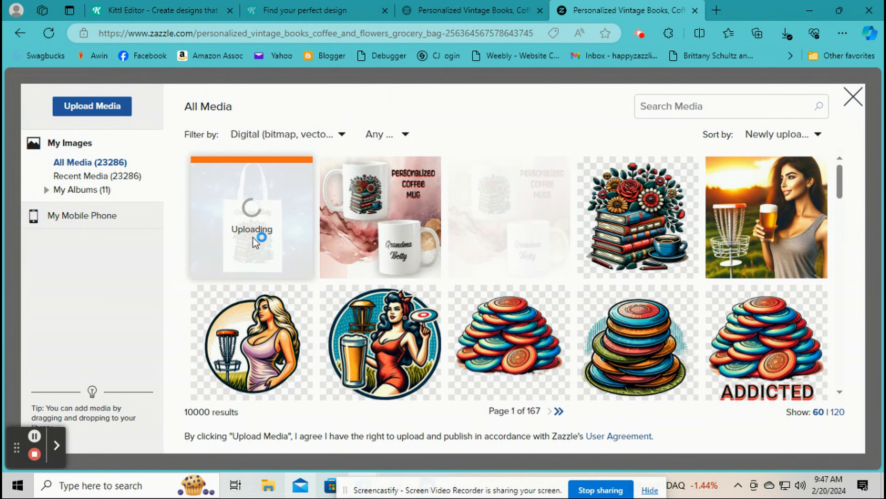
{"action": "left_click", "coordinate": [269, 226]}
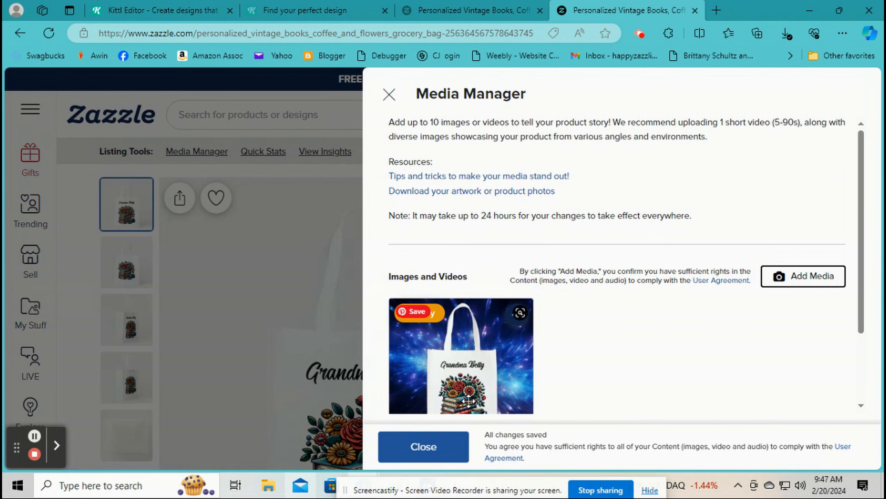
{"action": "left_click", "coordinate": [423, 451]}
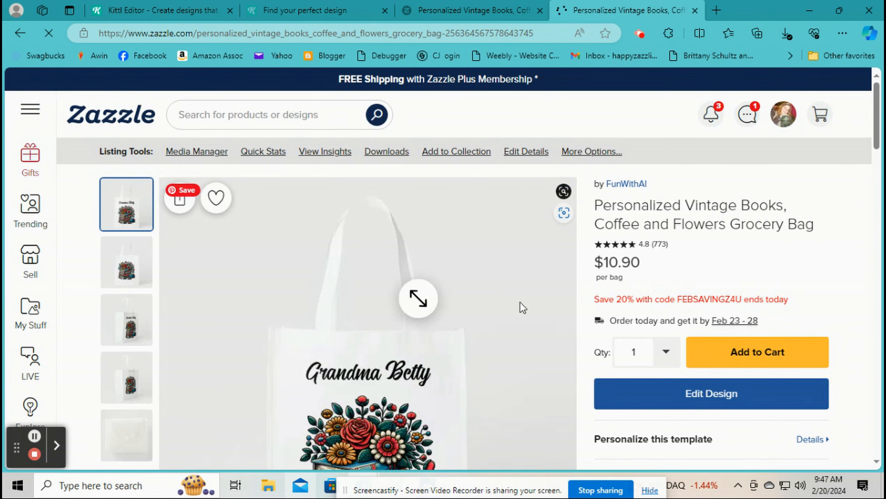
Step: Look over the grocery bag's product page with its new main image and the FunWithAI store card
{"action": "scroll", "coordinate": [647, 306], "scroll_direction": "down", "scroll_amount": 2}
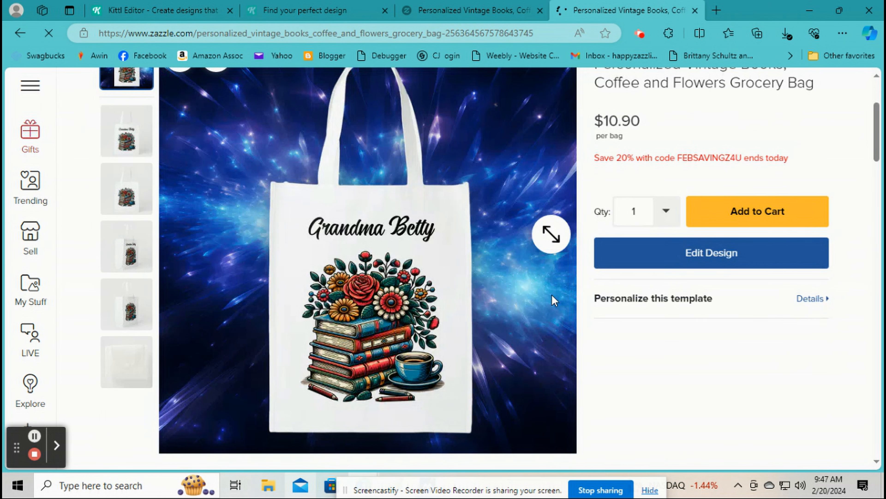
{"action": "scroll", "coordinate": [552, 293], "scroll_direction": "up", "scroll_amount": 2}
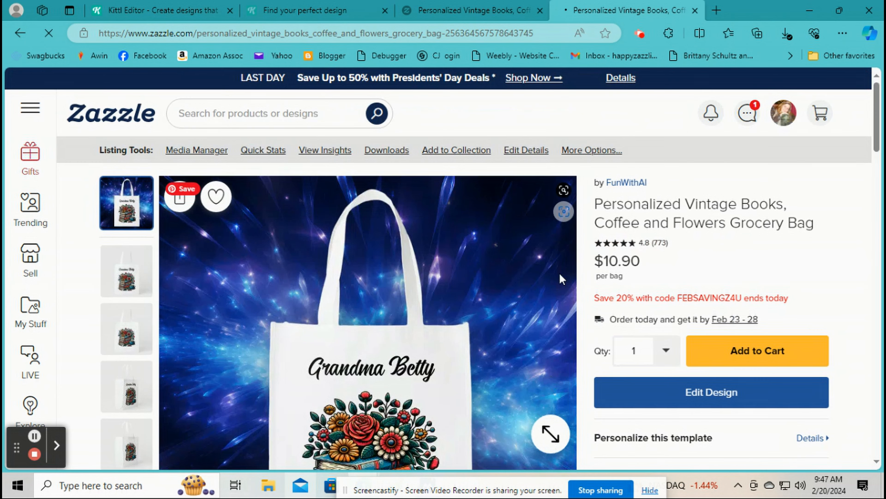
{"action": "mouse_move", "coordinate": [625, 184]}
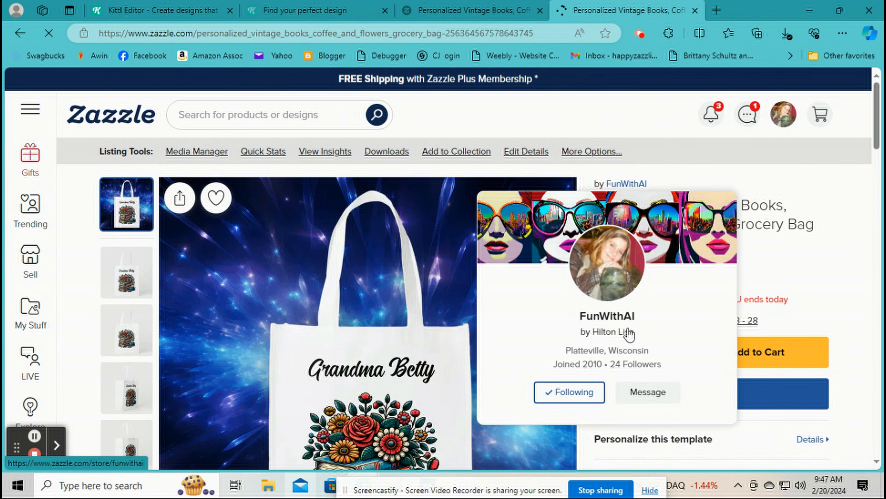
Step: Open the FunWithAI store's product list and go to the Stack of Vintage Books, Coffee and Flowers T-Shirt page
{"action": "left_click", "coordinate": [623, 314]}
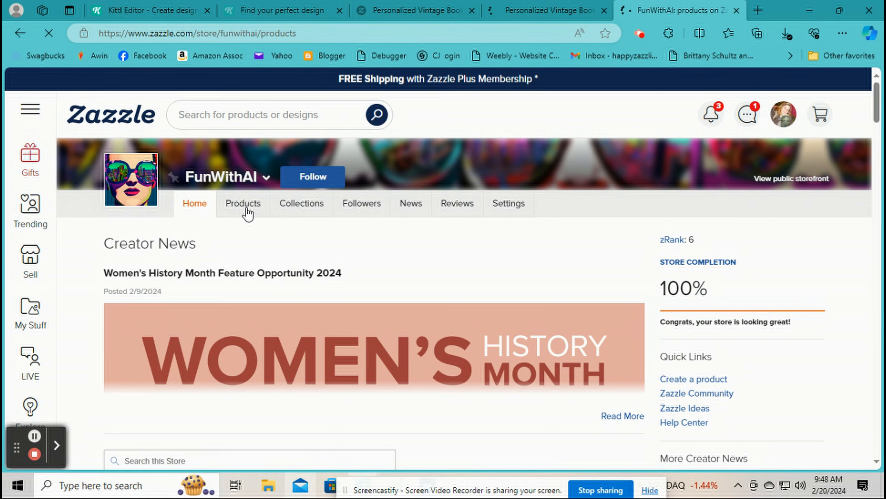
{"action": "scroll", "coordinate": [303, 238], "scroll_direction": "down", "scroll_amount": 2}
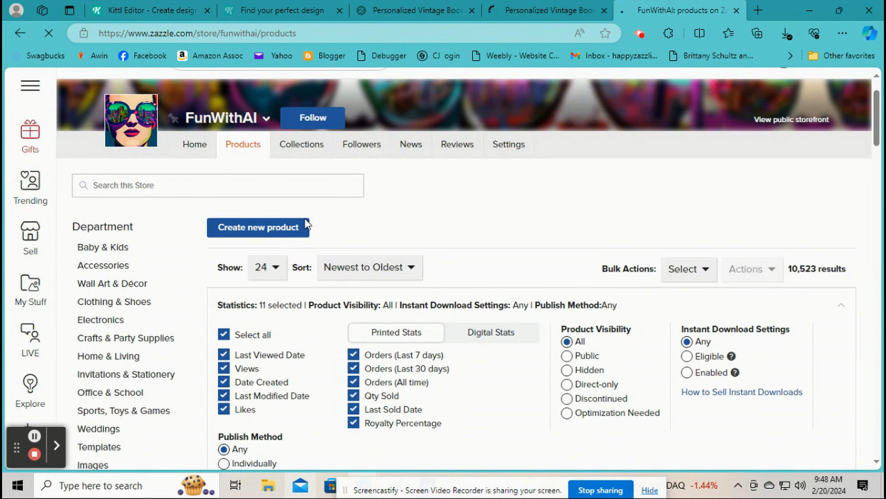
{"action": "scroll", "coordinate": [303, 226], "scroll_direction": "down", "scroll_amount": 6}
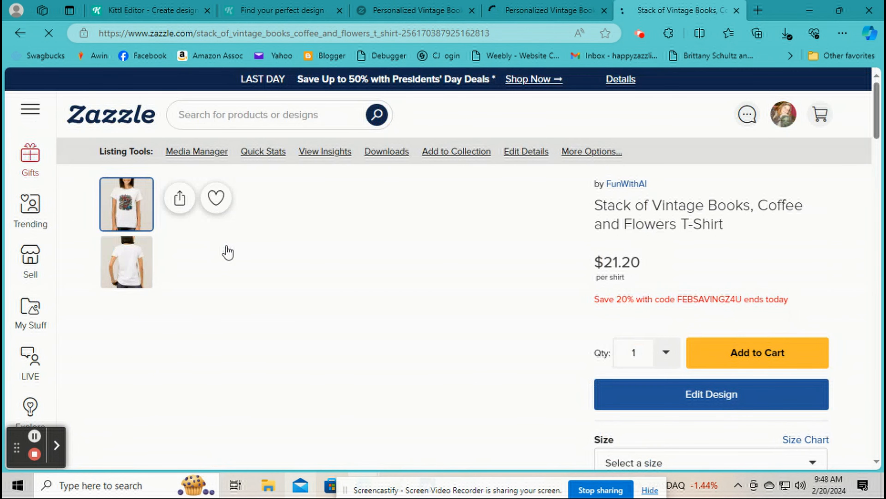
{"action": "scroll", "coordinate": [300, 209], "scroll_direction": "down", "scroll_amount": 2}
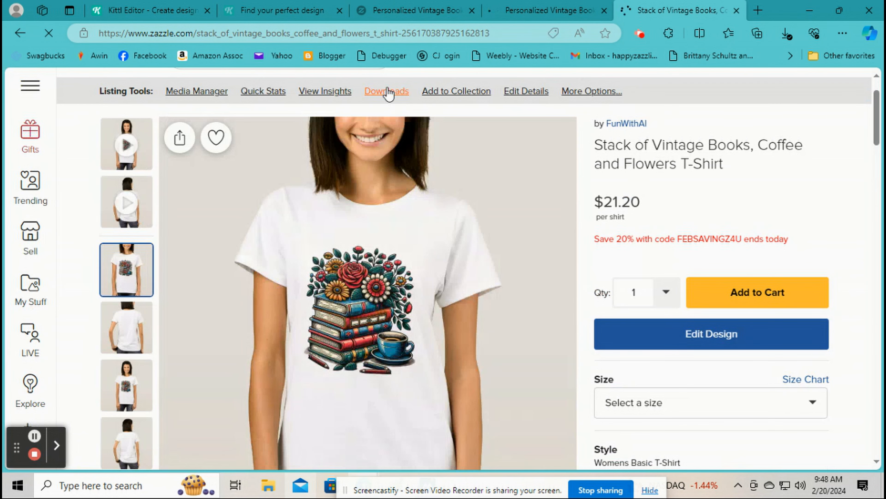
Step: Download the T-shirt's Front product mockup from the listing's downloads and close the dialog
{"action": "left_click", "coordinate": [388, 89]}
{"action": "left_click", "coordinate": [430, 235]}
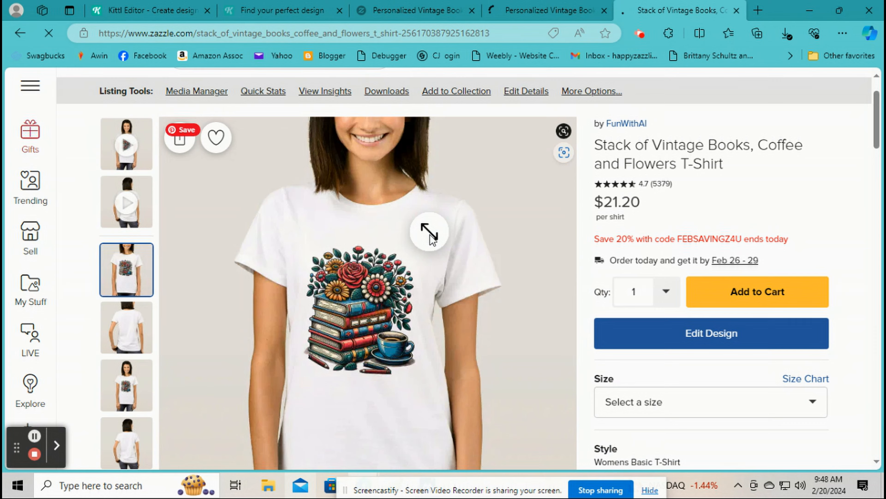
{"action": "scroll", "coordinate": [431, 246], "scroll_direction": "down", "scroll_amount": 2}
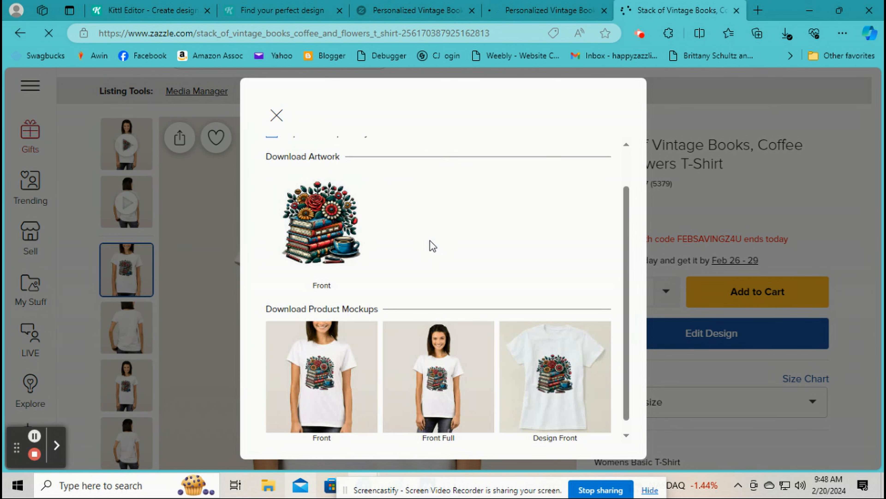
{"action": "left_click", "coordinate": [318, 405]}
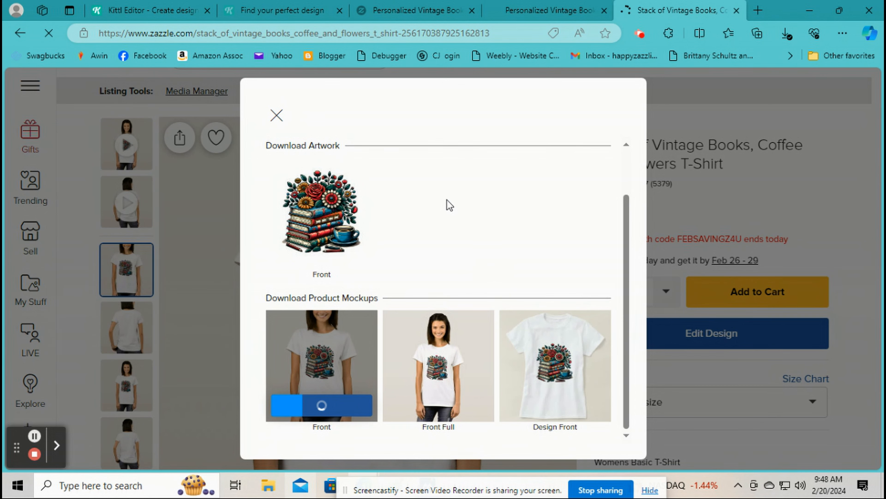
{"action": "left_click", "coordinate": [278, 118]}
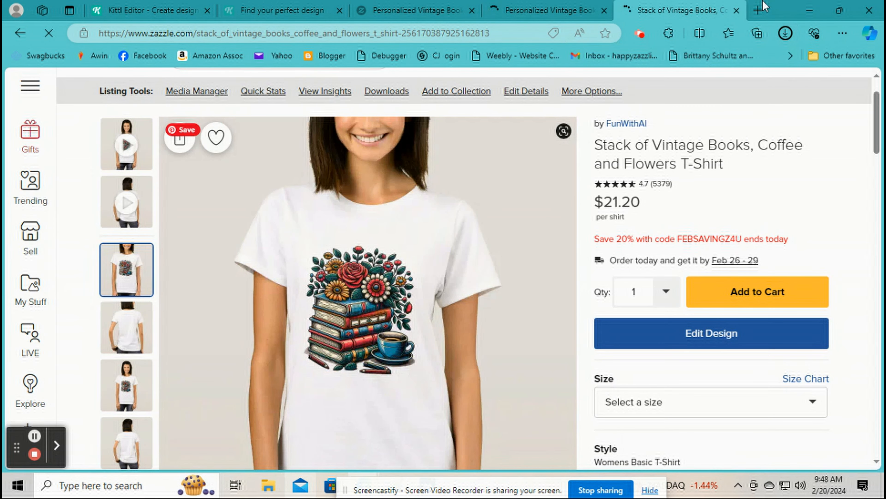
Step: Switch to the Kittl editor and delete the grocery bag image from the canvas
{"action": "left_click", "coordinate": [266, 10]}
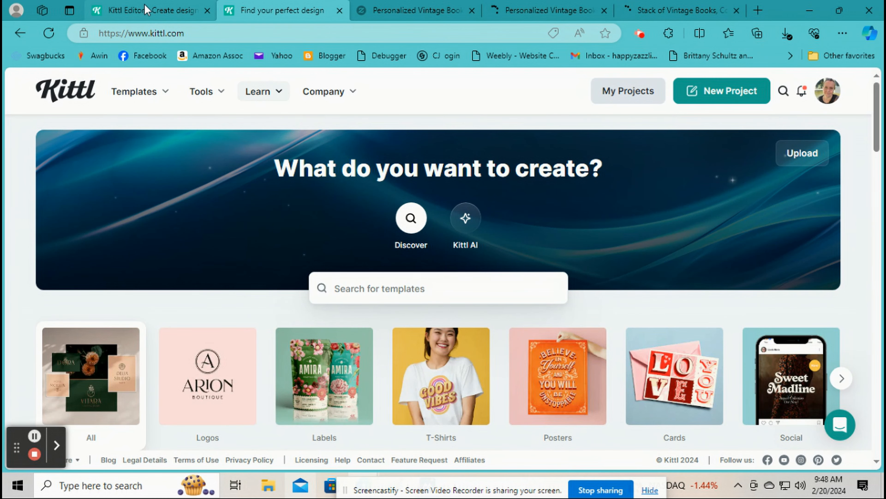
{"action": "left_click", "coordinate": [146, 10]}
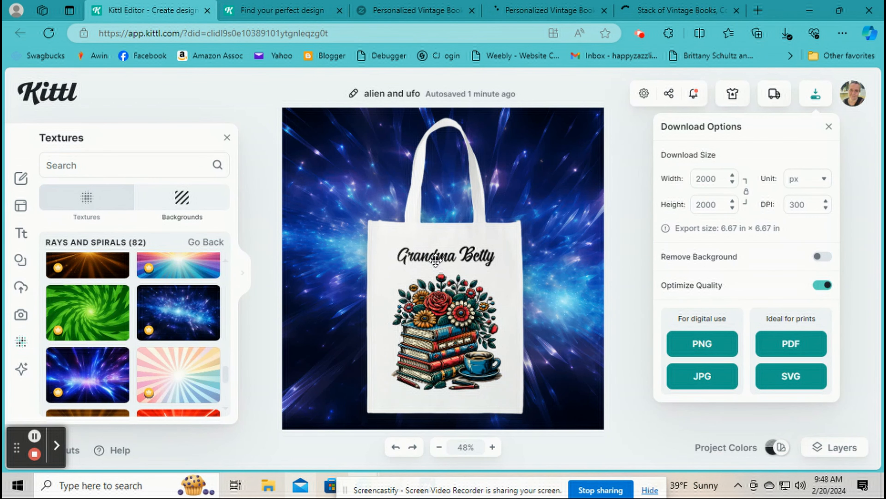
{"action": "right_click", "coordinate": [439, 270]}
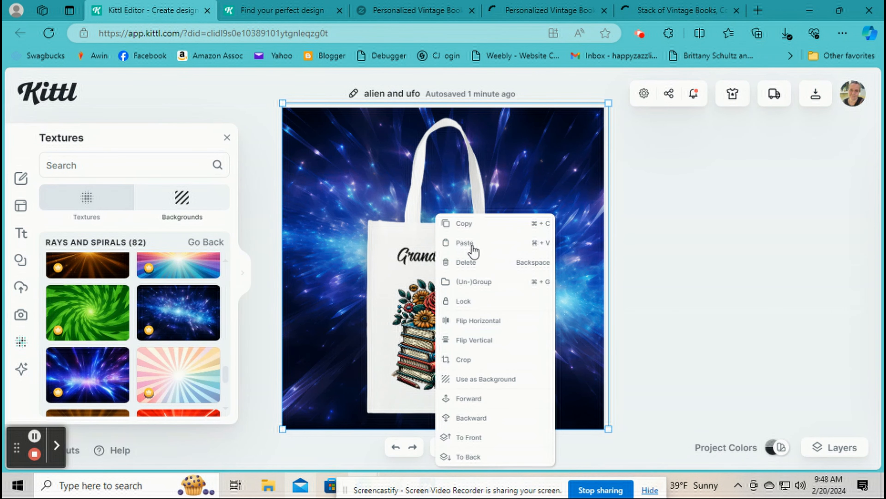
{"action": "left_click", "coordinate": [472, 262]}
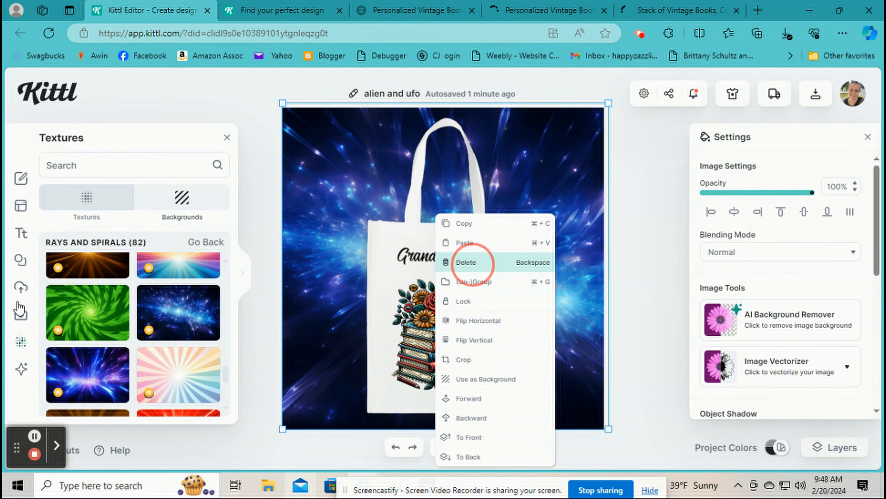
Step: Upload the downloaded Zazzle T-shirt mockup file and place it on the starburst background
{"action": "left_click", "coordinate": [20, 294]}
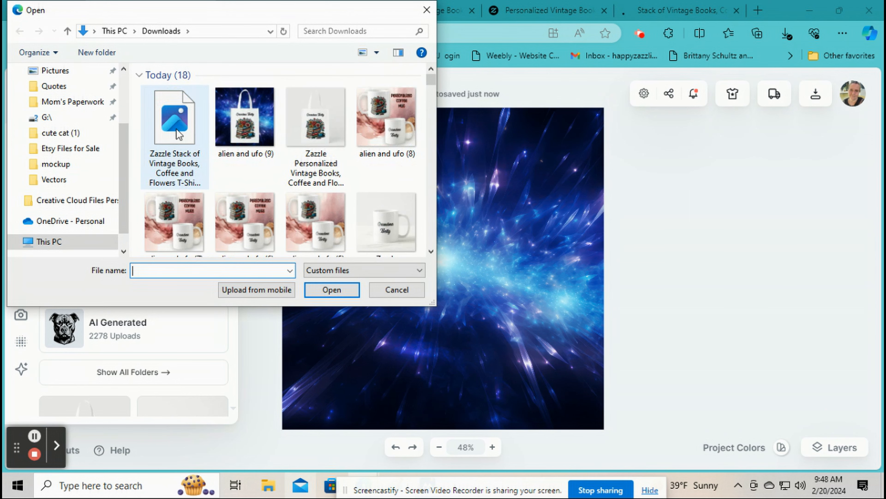
{"action": "double_click", "coordinate": [176, 128]}
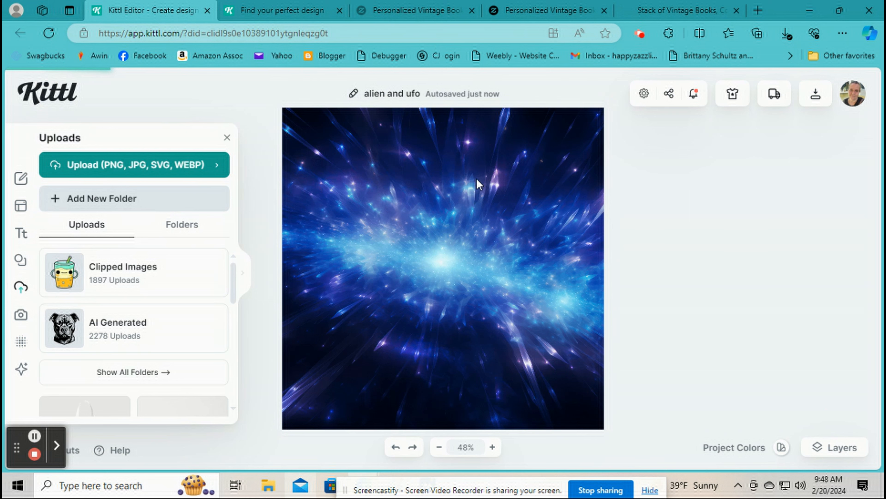
{"action": "scroll", "coordinate": [110, 310], "scroll_direction": "down", "scroll_amount": 2}
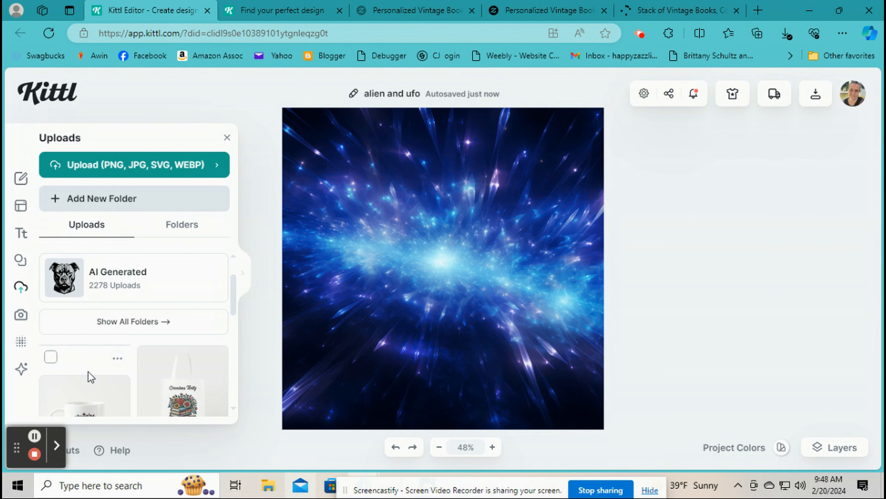
{"action": "scroll", "coordinate": [87, 391], "scroll_direction": "up", "scroll_amount": 2}
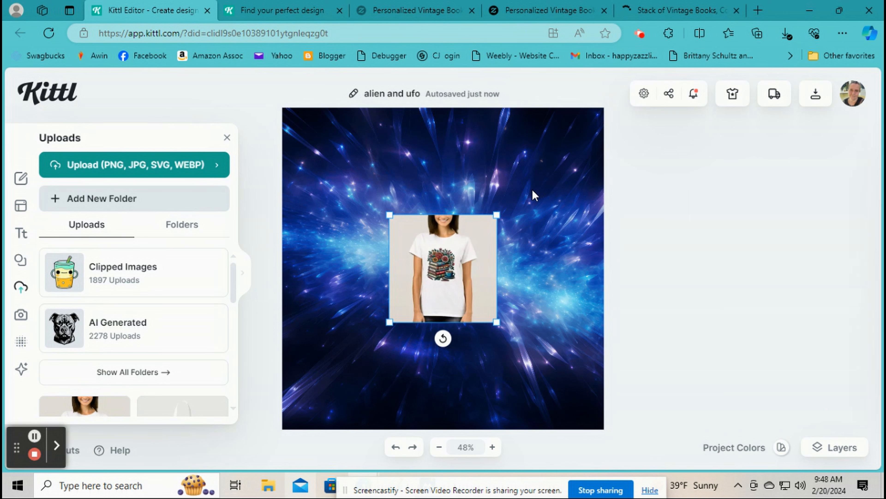
Step: Enlarge the T-shirt mockup to fill the whole canvas and remove its background with the AI Background Remover
{"action": "left_click_drag", "start_coordinate": [496, 215], "coordinate": [607, 104]}
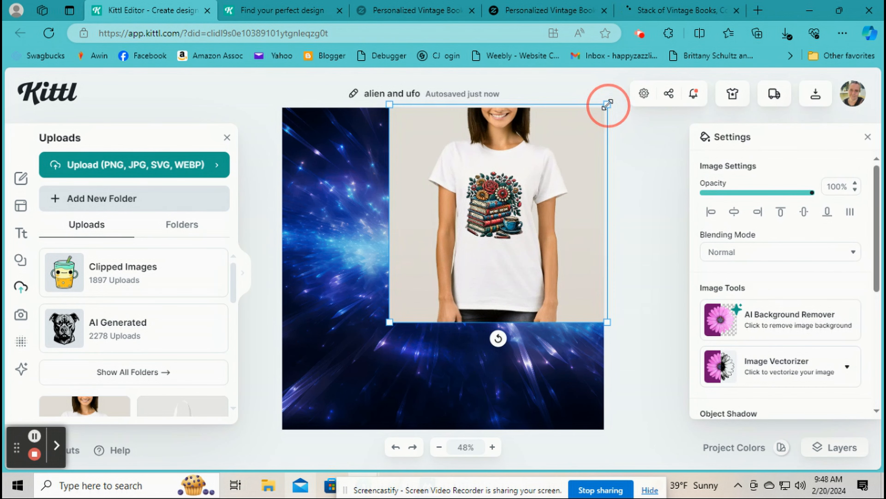
{"action": "left_click", "coordinate": [750, 328]}
{"action": "left_click_drag", "start_coordinate": [388, 322], "coordinate": [282, 429]}
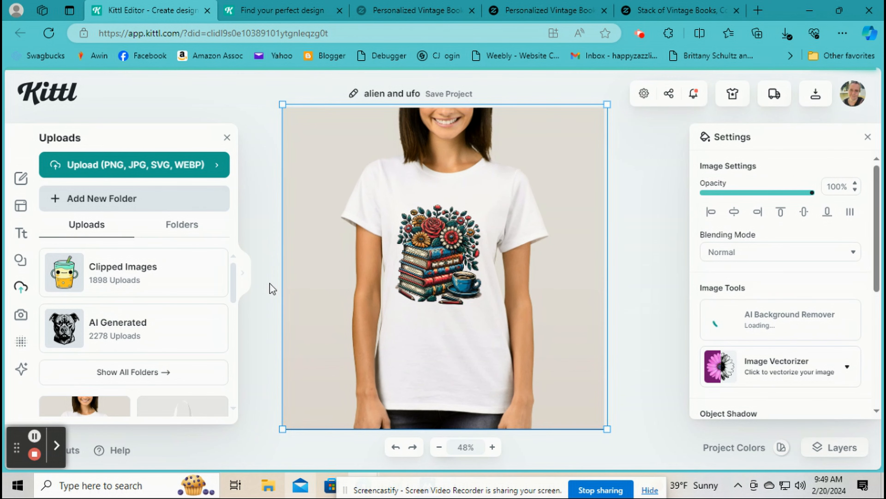
Step: Open the Walls texture collection and apply the brown wood grain texture as the background
{"action": "left_click", "coordinate": [19, 344]}
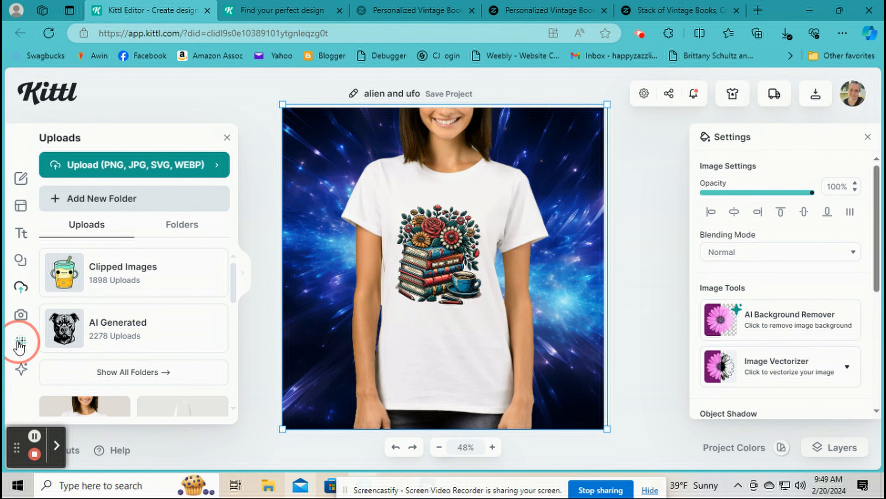
{"action": "left_click", "coordinate": [181, 213]}
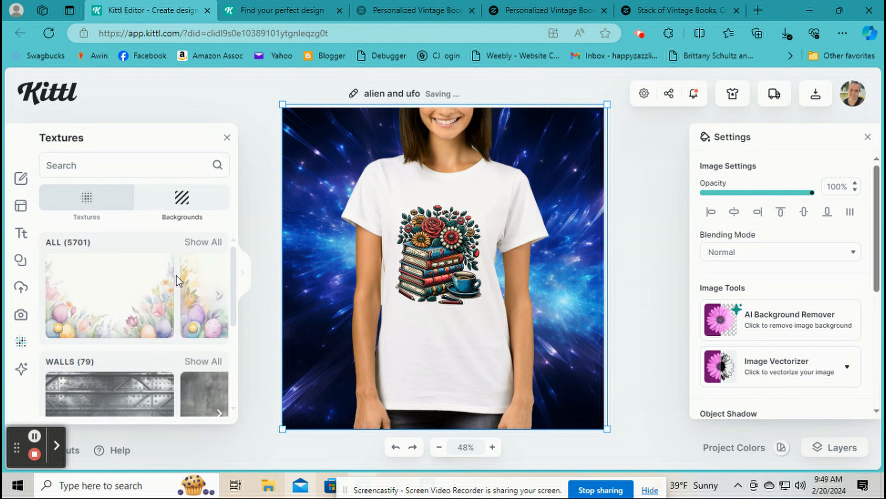
{"action": "left_click", "coordinate": [106, 165]}
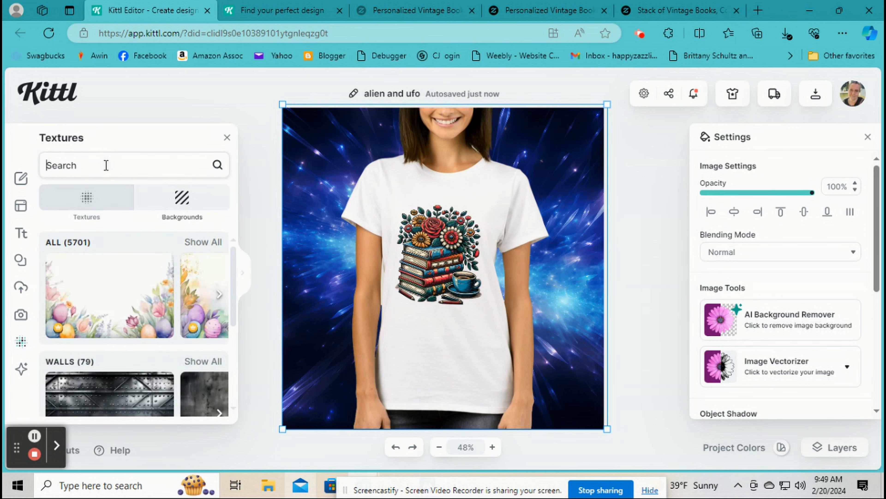
{"action": "scroll", "coordinate": [100, 338], "scroll_direction": "down", "scroll_amount": 1}
{"action": "left_click", "coordinate": [186, 334]}
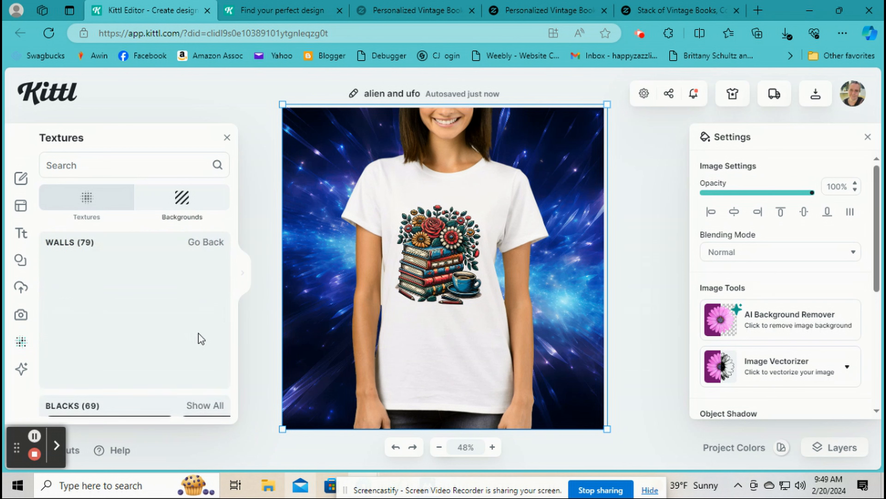
{"action": "scroll", "coordinate": [174, 286], "scroll_direction": "down", "scroll_amount": 2}
{"action": "scroll", "coordinate": [173, 286], "scroll_direction": "down", "scroll_amount": 3}
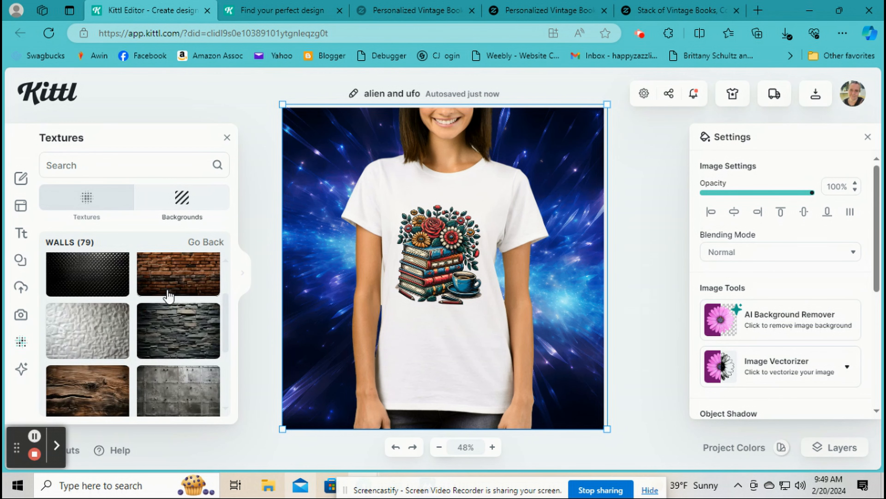
{"action": "left_click", "coordinate": [104, 323]}
Step: Replace the background with the red brick wall texture from the Walls collection
{"action": "scroll", "coordinate": [155, 316], "scroll_direction": "down", "scroll_amount": 2}
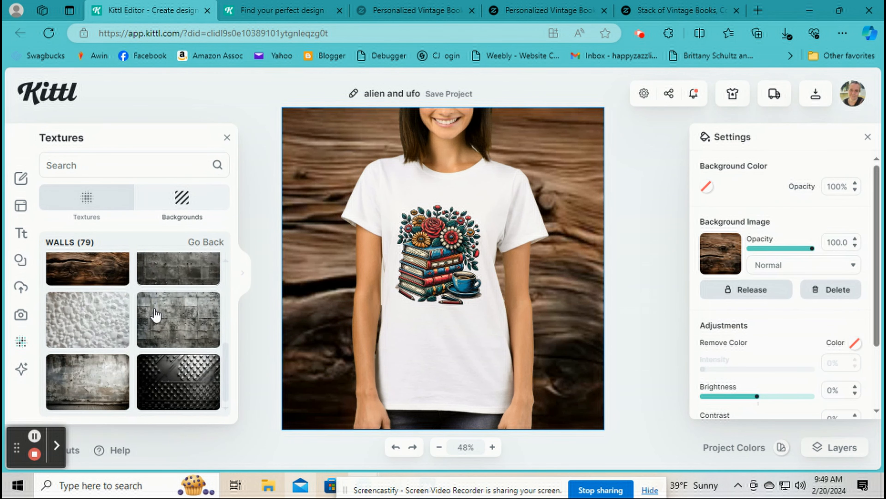
{"action": "scroll", "coordinate": [146, 322], "scroll_direction": "down", "scroll_amount": 3}
{"action": "scroll", "coordinate": [140, 330], "scroll_direction": "down", "scroll_amount": 6}
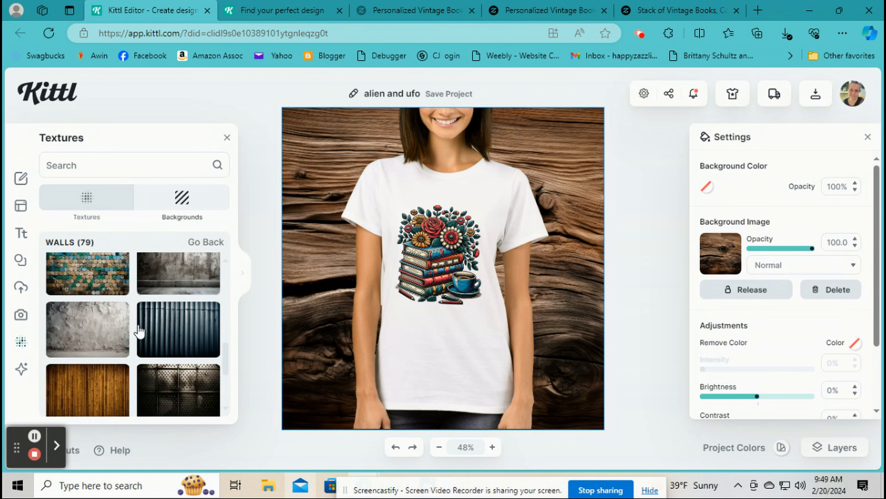
{"action": "scroll", "coordinate": [140, 331], "scroll_direction": "down", "scroll_amount": 3}
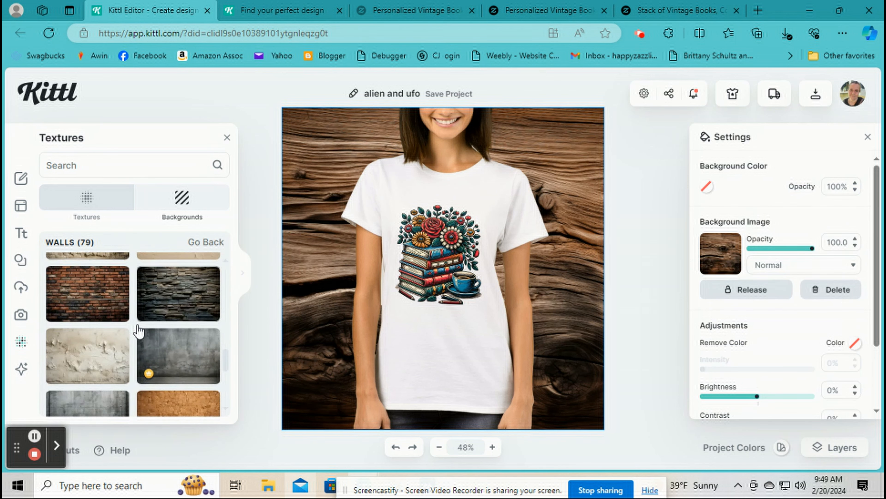
{"action": "left_click", "coordinate": [101, 297]}
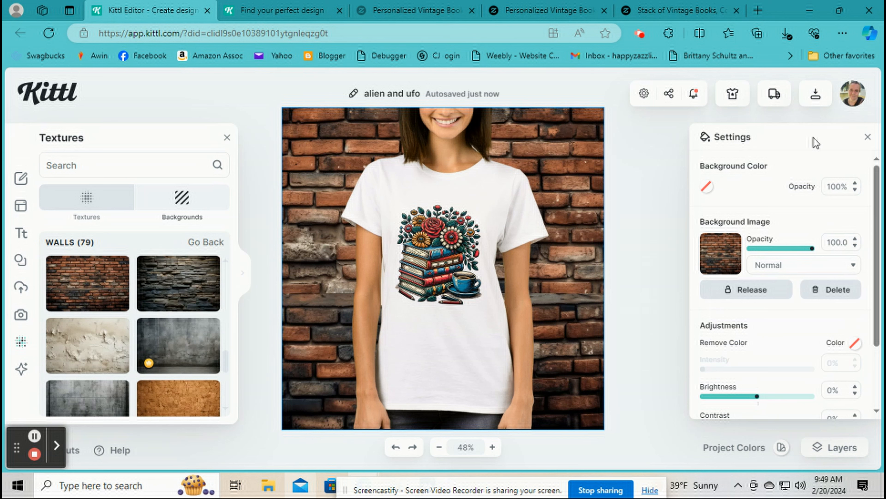
Step: Download the T-shirt mockup as a 2000 × 2000 px JPG and return to the T-shirt's product page on Zazzle
{"action": "left_click", "coordinate": [815, 93]}
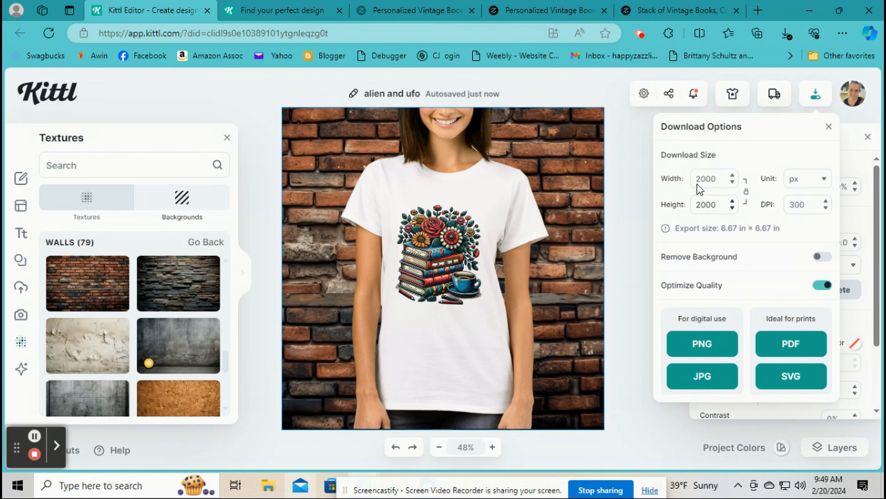
{"action": "left_click", "coordinate": [692, 373]}
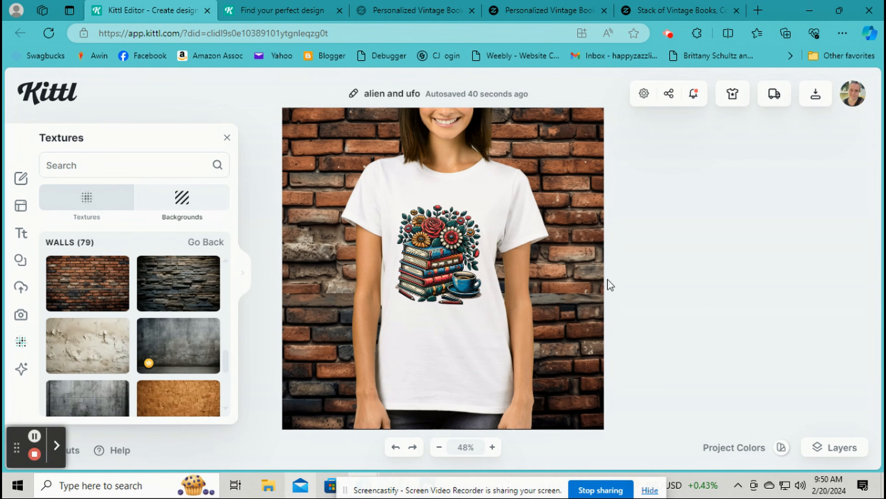
{"action": "left_click", "coordinate": [680, 11]}
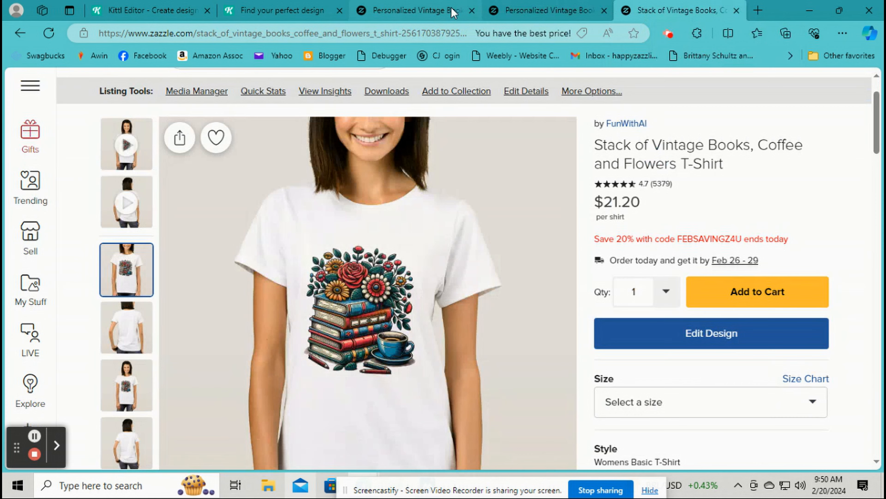
Step: Upload alien and ufo (10) through Media Manager, add it to the T-shirt listing, and close the manager
{"action": "left_click", "coordinate": [197, 91]}
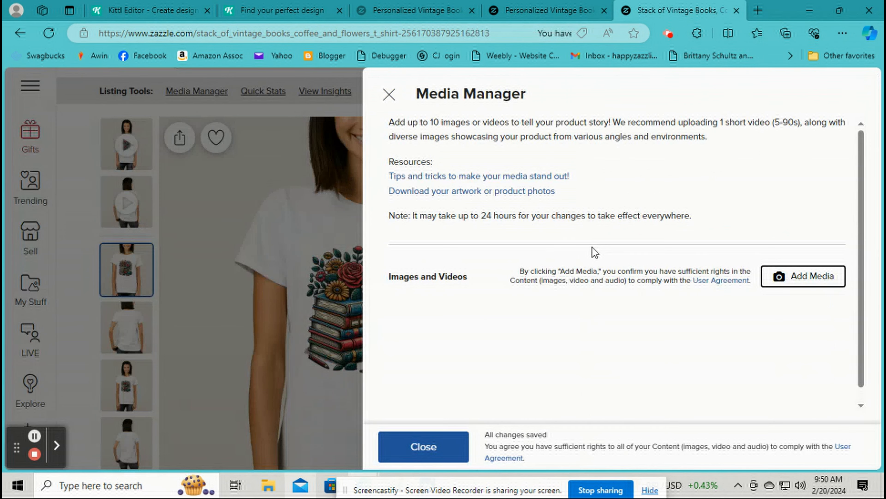
{"action": "left_click", "coordinate": [795, 280]}
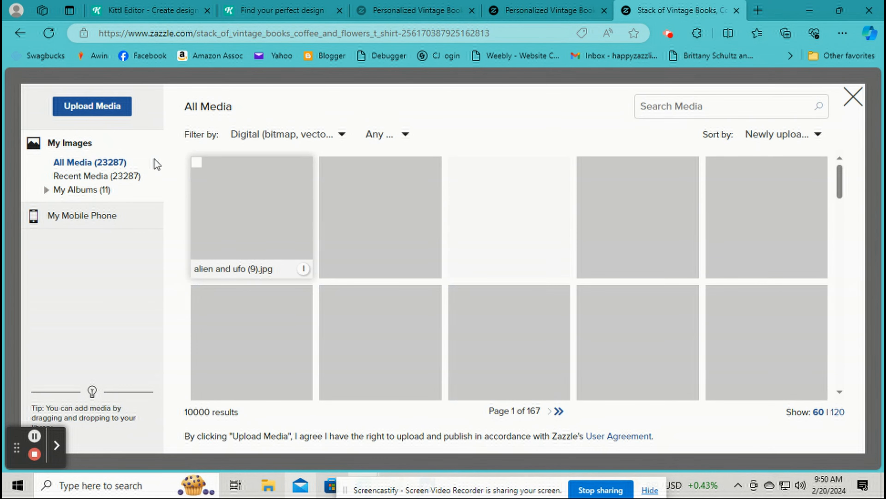
{"action": "left_click", "coordinate": [94, 106]}
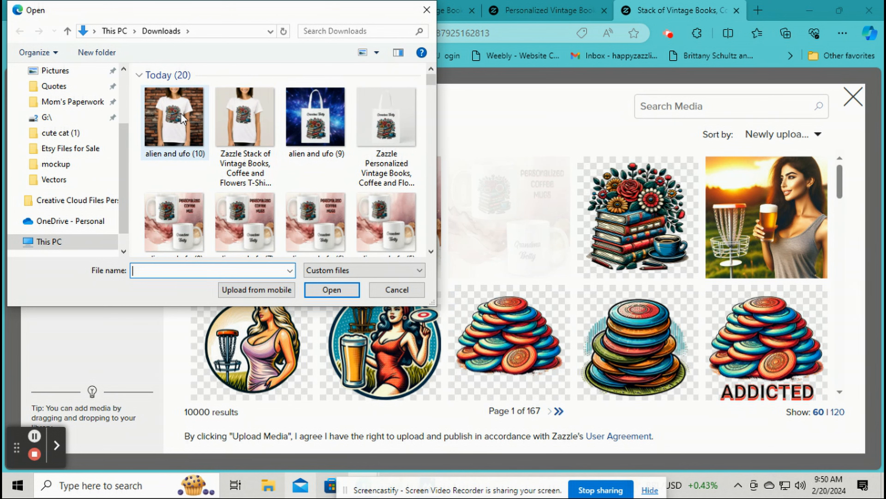
{"action": "double_click", "coordinate": [182, 118]}
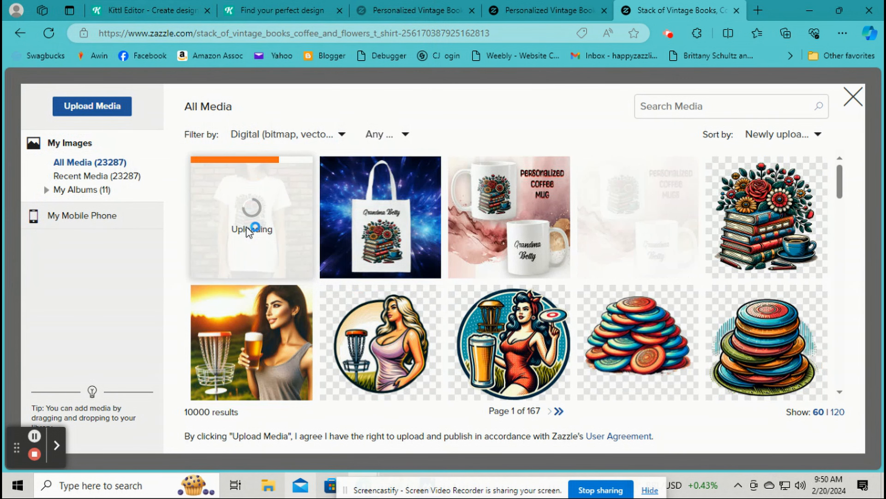
{"action": "left_click", "coordinate": [273, 217]}
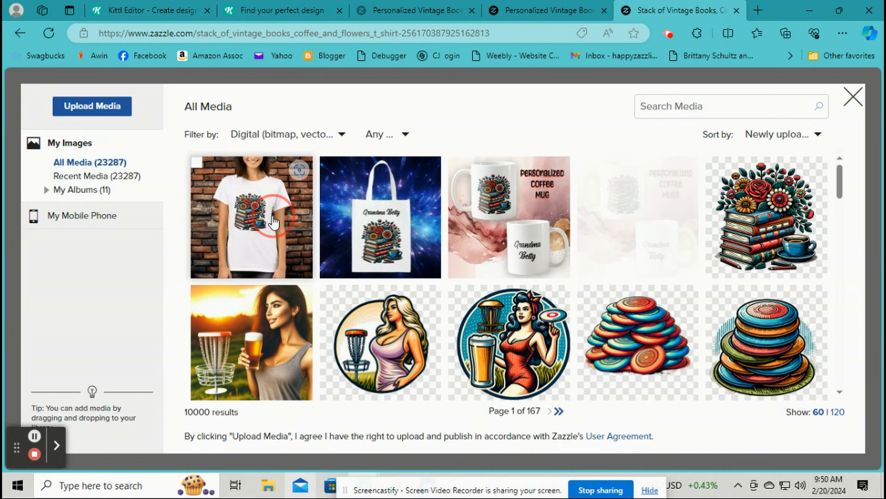
{"action": "left_click", "coordinate": [422, 445]}
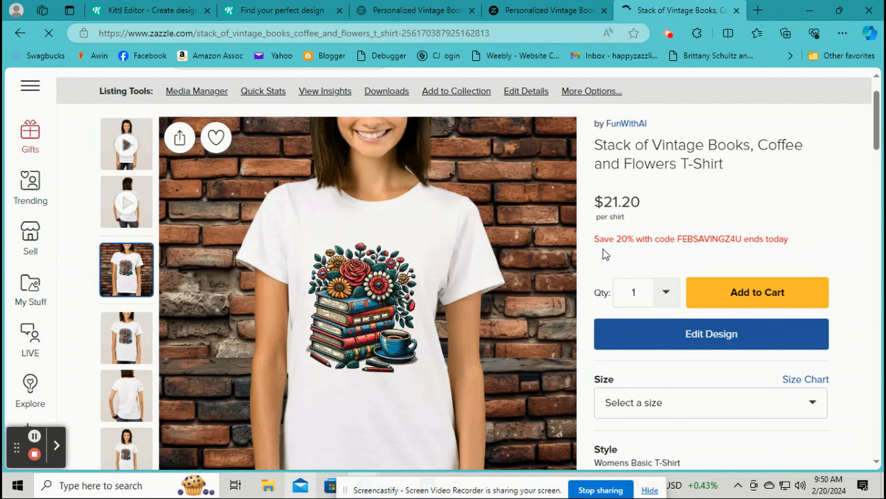
{"action": "scroll", "coordinate": [603, 249], "scroll_direction": "down", "scroll_amount": 2}
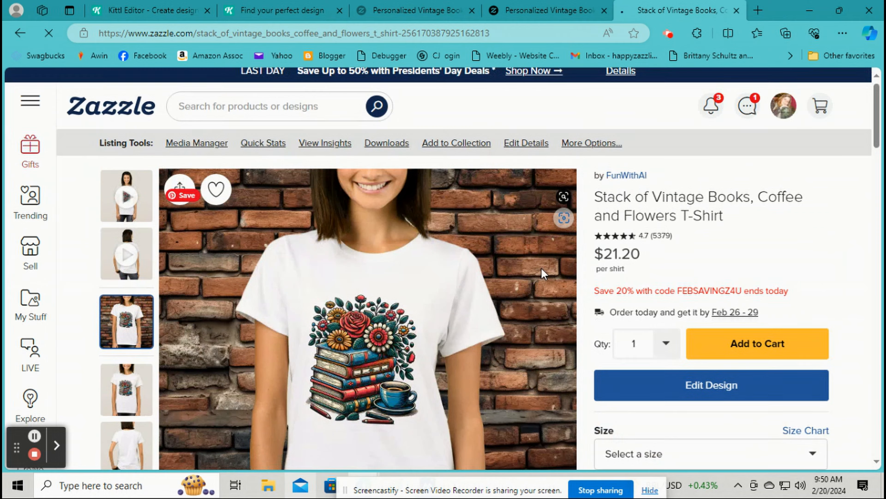